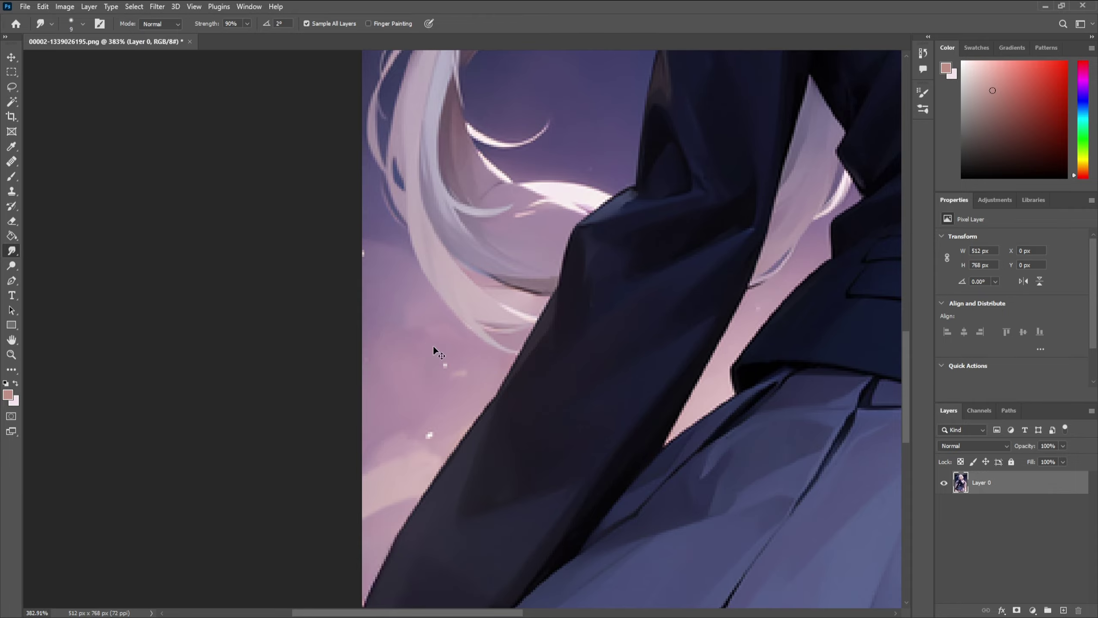
# Resize the Smudge brush and blend the rough edges of the sleeve and the hair curl beside it
pyautogui.scroll(3, 359, 308)
pyautogui.keyDown('alt'); pyautogui.rightClick(442, 349); pyautogui.keyUp('alt')
pyautogui.scroll(-6, 449, 328)
pyautogui.scroll(4, 409, 295)
pyautogui.scroll(-5, 410, 295)
pyautogui.scroll(7, 522, 93)
# Paint over the stray hair tips beside the shoulder ribbon with colours sampled from the hair and the night sky
pyautogui.press('b')
pyautogui.keyDown('alt'); pyautogui.click(493, 276); pyautogui.keyUp('alt')
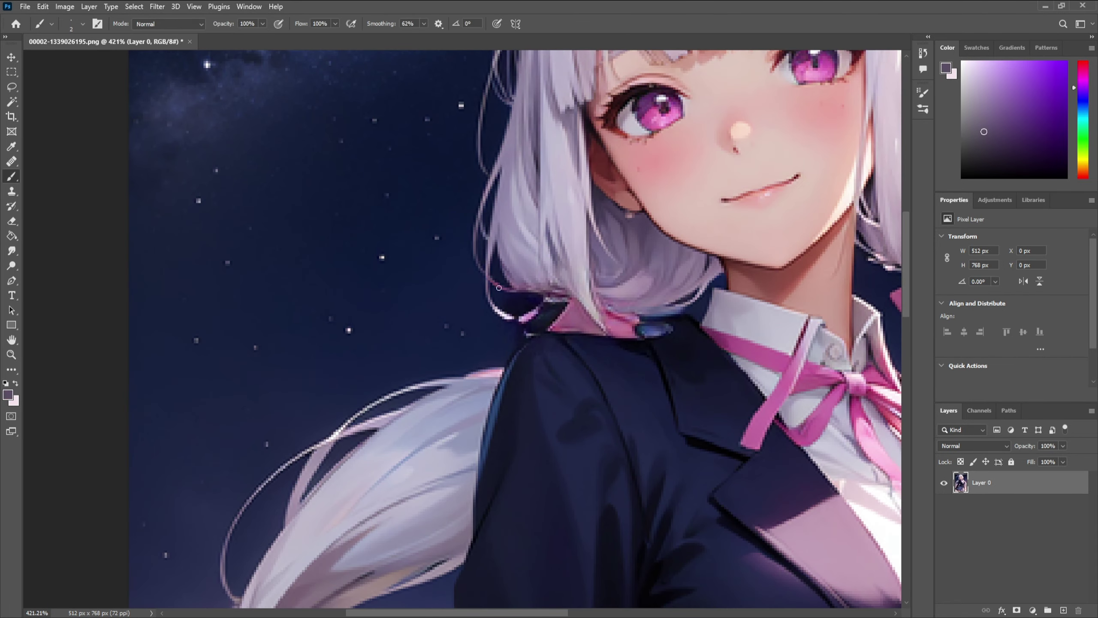
pyautogui.scroll(-7, 494, 284)
pyautogui.scroll(7, 534, 298)
pyautogui.scroll(-7, 534, 298)
pyautogui.scroll(8, 538, 273)
pyautogui.scroll(-6, 554, 268)
pyautogui.scroll(6, 544, 264)
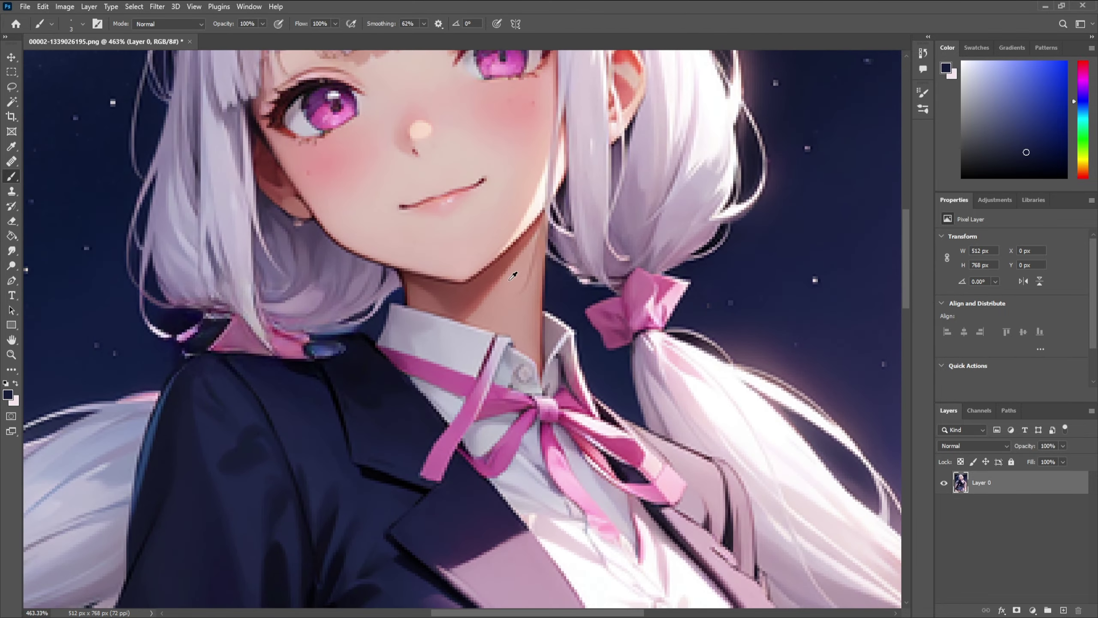
# Retouch the neck below the jaw with a sampled skin tone and blend it using a smaller Smudge brush
pyautogui.keyDown('alt'); pyautogui.click(516, 276); pyautogui.keyUp('alt')
pyautogui.press('r')
pyautogui.scroll(-5, 538, 250)
pyautogui.scroll(5, 529, 261)
pyautogui.press('[')
pyautogui.press('[')
pyautogui.press('[')
pyautogui.press('[')
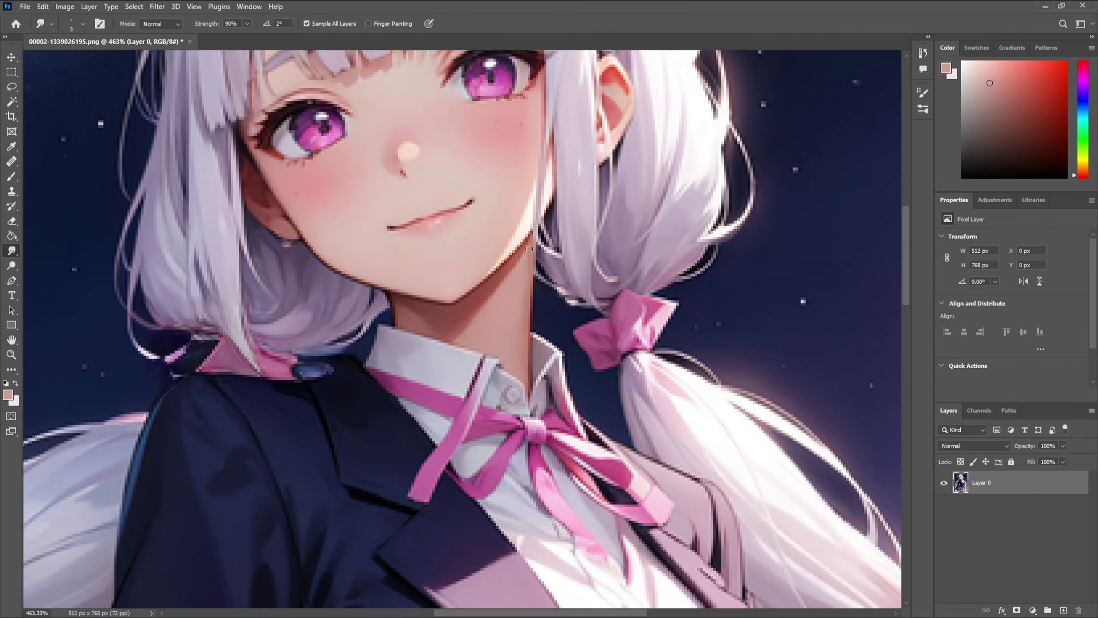
# Smudge the boundary between the lit jawline and the adjacent hair with a very small brush
pyautogui.scroll(-2, 546, 201)
pyautogui.scroll(7, 502, 253)
pyautogui.scroll(-10, 502, 253)
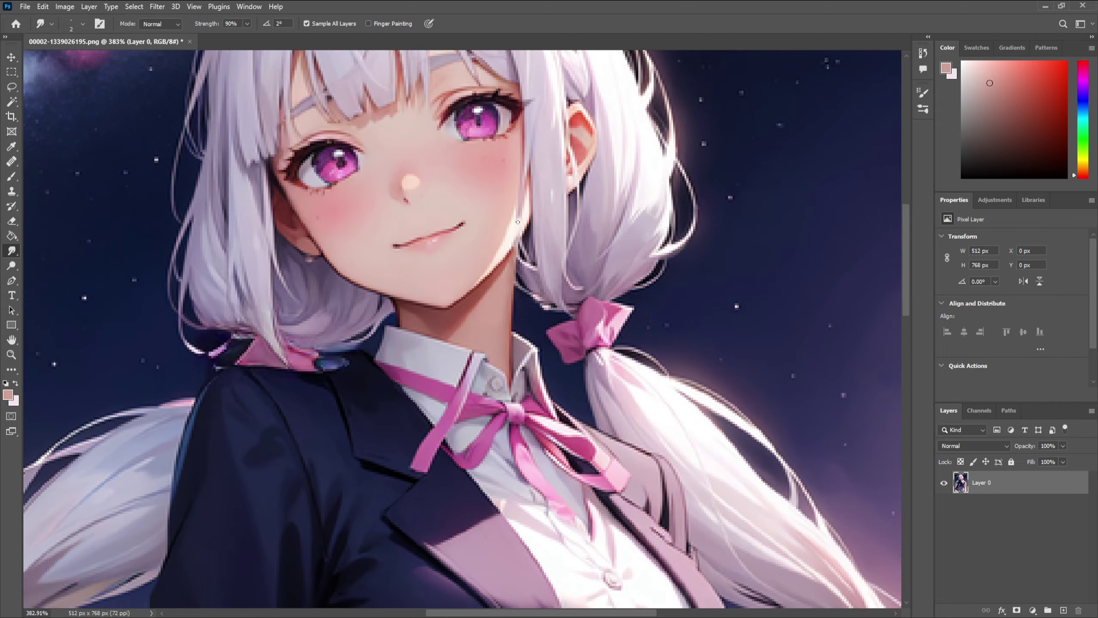
pyautogui.scroll(5, 520, 242)
pyautogui.press('[')
pyautogui.scroll(-2, 519, 242)
pyautogui.scroll(5, 519, 242)
pyautogui.scroll(-2, 521, 242)
pyautogui.scroll(3, 520, 242)
# Touch up the jaw outline beside the hair with sampled reddish skin-shadow colours using the Brush tool
pyautogui.press('b')
pyautogui.keyDown('alt'); pyautogui.click(522, 241); pyautogui.keyUp('alt')
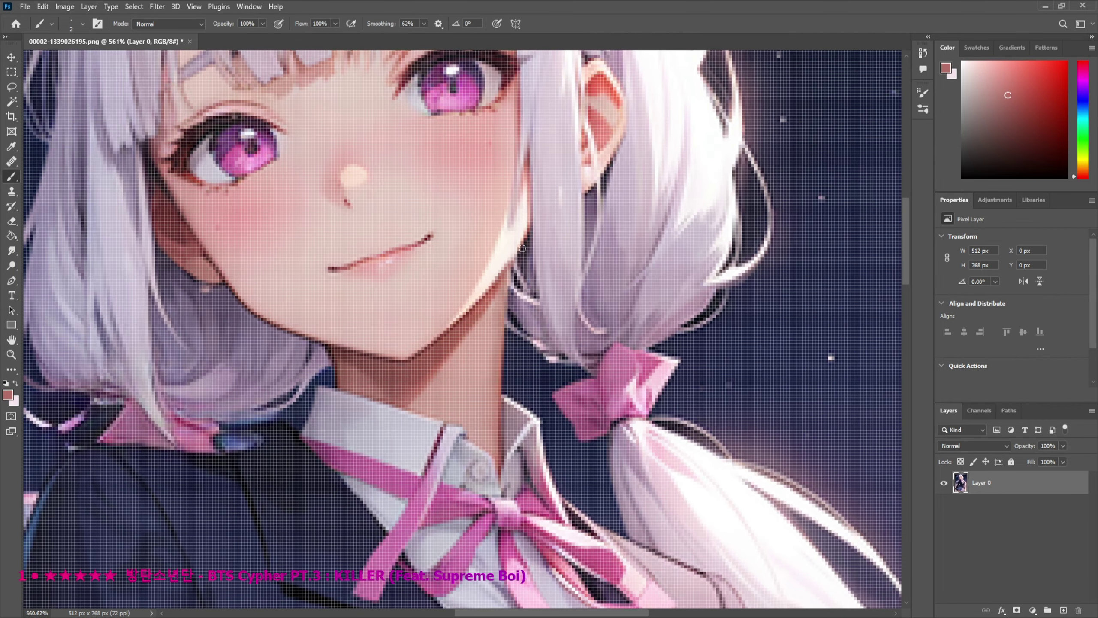
pyautogui.keyDown('alt'); pyautogui.click(524, 241); pyautogui.keyUp('alt')
pyautogui.scroll(-3, 525, 240)
pyautogui.scroll(2, 525, 240)
pyautogui.scroll(-5, 526, 240)
pyautogui.scroll(5, 521, 251)
pyautogui.press('r')
pyautogui.scroll(-3, 511, 277)
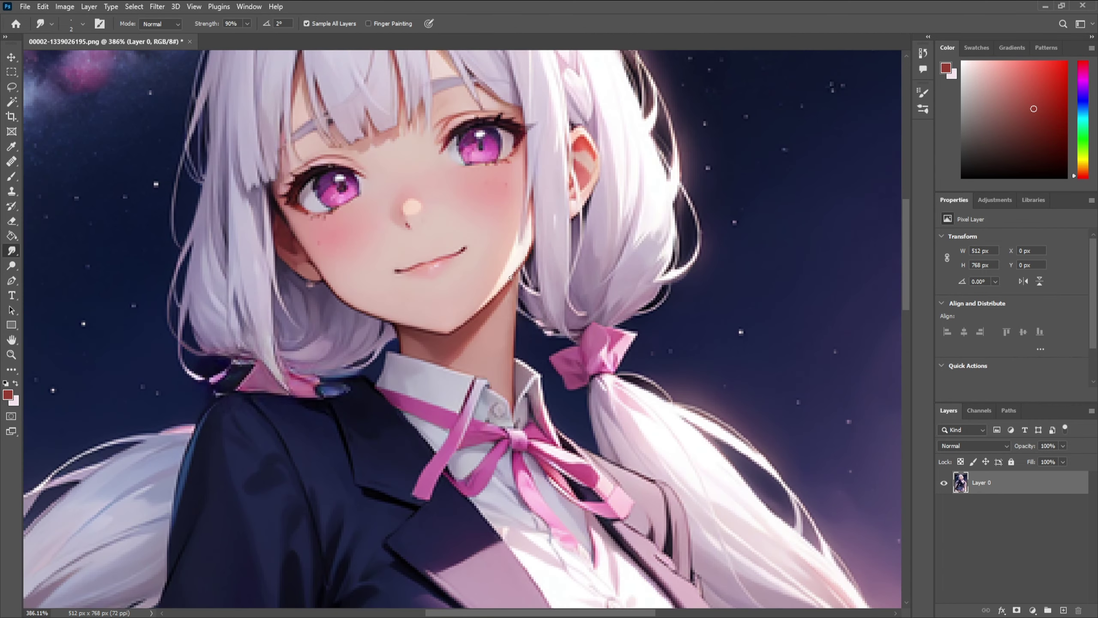
# Enlarge the Smudge brush to 4 and blend the hair locks hanging beside the neck
pyautogui.scroll(2, 525, 266)
pyautogui.press(']')
pyautogui.press(']')
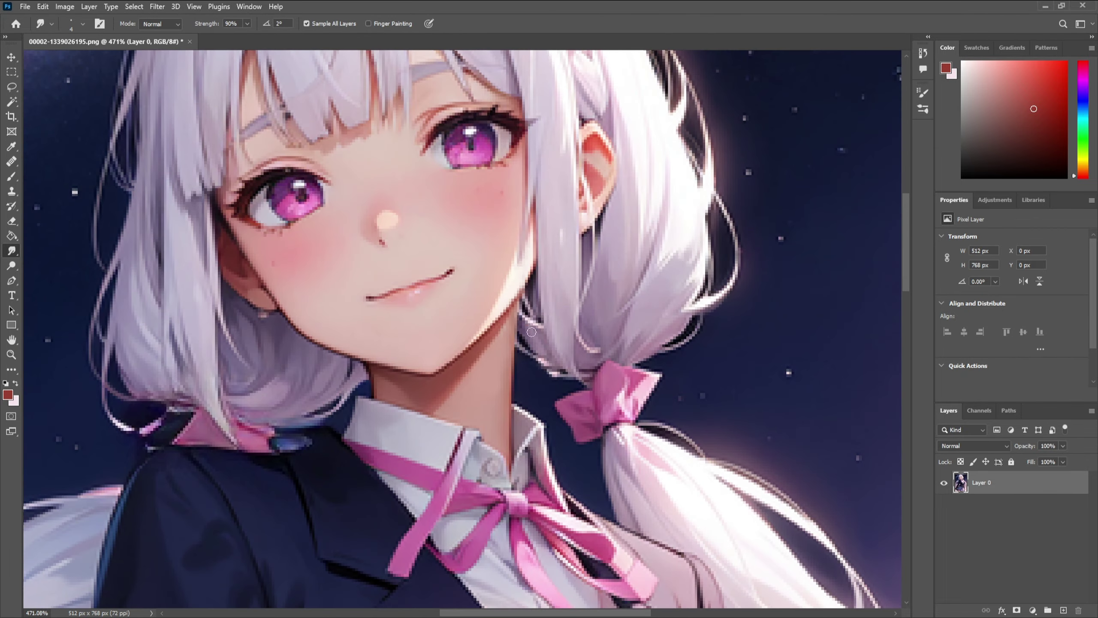
pyautogui.scroll(-3, 539, 323)
pyautogui.scroll(-6, 531, 322)
pyautogui.scroll(8, 446, 325)
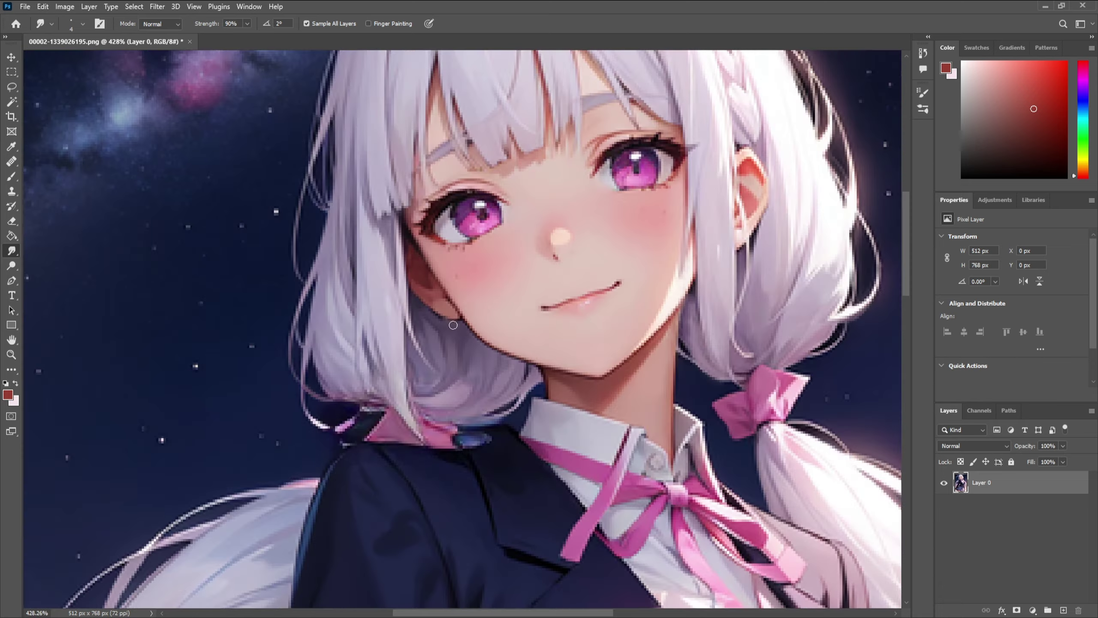
# Smudge the earring below the shadowed ear into the surrounding hair with a smaller brush
pyautogui.press('[')
pyautogui.scroll(-6, 441, 316)
pyautogui.scroll(6, 476, 281)
pyautogui.scroll(-4, 495, 255)
pyautogui.scroll(5, 494, 254)
# Enlarge the Smudge brush and smooth the small braid above the lit ear into the surrounding hair
pyautogui.press(']')
pyautogui.press(']')
pyautogui.press(']')
pyautogui.press(']')
pyautogui.press(']')
pyautogui.press(']')
pyautogui.press(']')
pyautogui.press(']')
pyautogui.press(']')
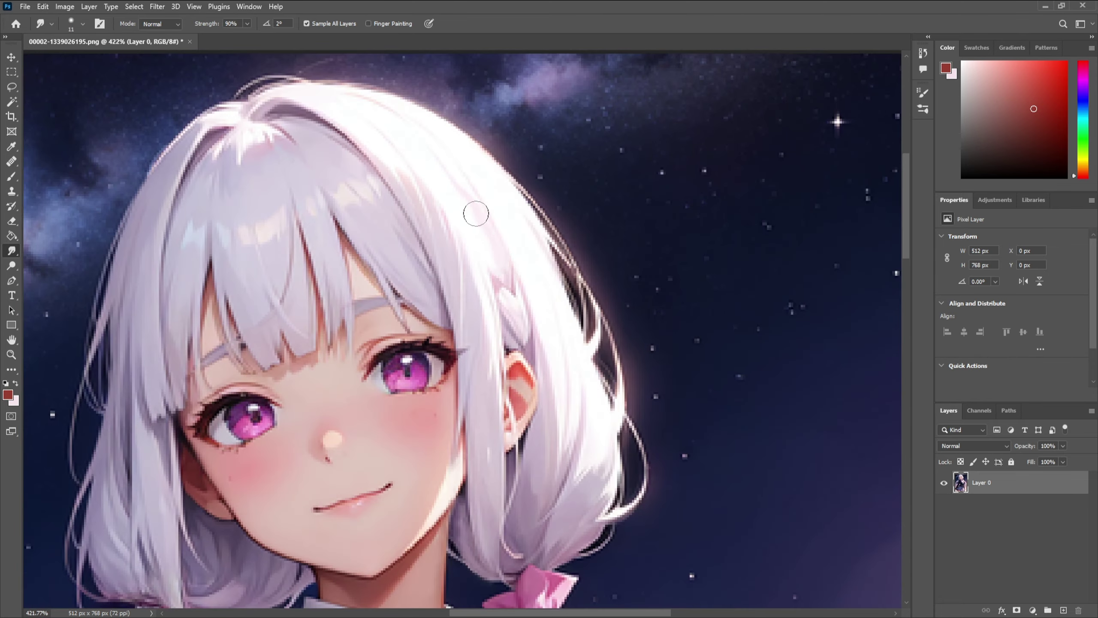
pyautogui.moveTo(522, 310); pyautogui.dragTo(519, 309)
pyautogui.scroll(-4, 518, 309)
pyautogui.scroll(5, 476, 125)
pyautogui.scroll(-5, 397, 187)
pyautogui.scroll(3, 389, 203)
# Clone night sky over the stray hairs above the crown of the head with the Clone Stamp tool
pyautogui.rightClick(441, 133)
pyautogui.press('Escape')
pyautogui.scroll(-5, 536, 160)
pyautogui.scroll(4, 458, 125)
pyautogui.press('s')
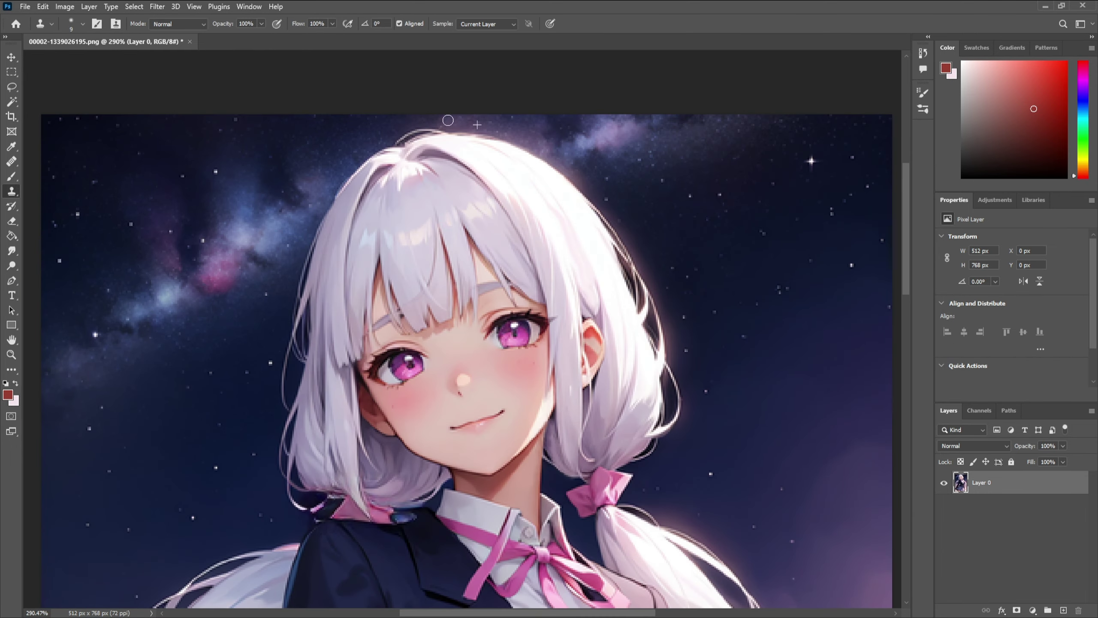
pyautogui.scroll(-5, 477, 132)
pyautogui.scroll(3, 419, 133)
# Smudge the hair visible between the bent arm and the jacket's waist with a resized brush
pyautogui.click(11, 250)
pyautogui.scroll(4, 426, 339)
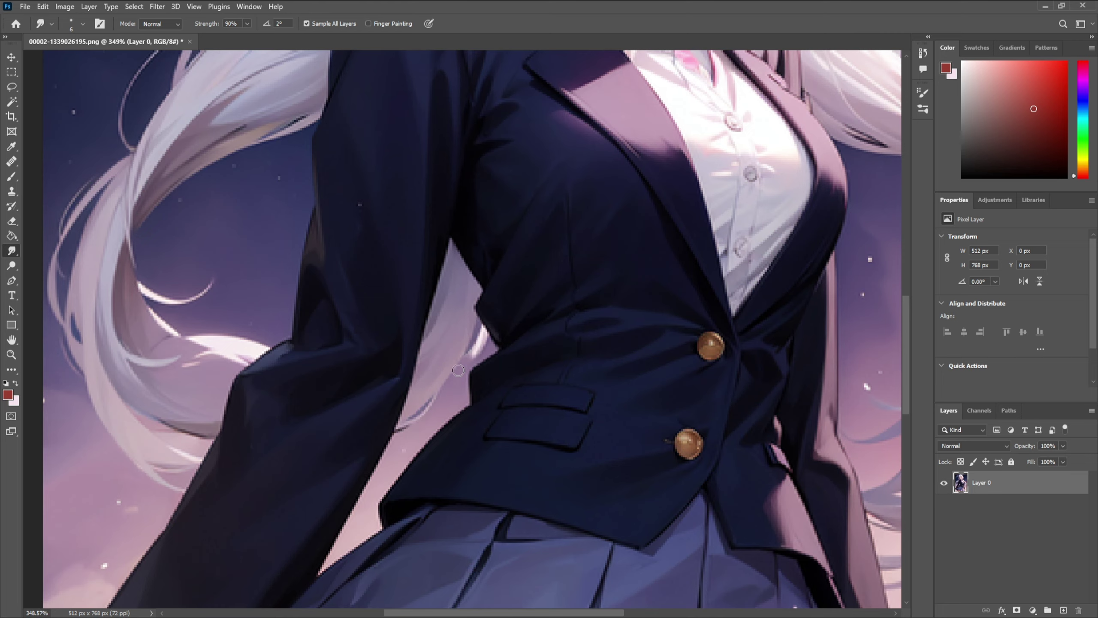
pyautogui.scroll(1, 481, 344)
pyautogui.keyDown('alt'); pyautogui.rightClick(479, 331); pyautogui.keyUp('alt')
pyautogui.scroll(-5, 531, 363)
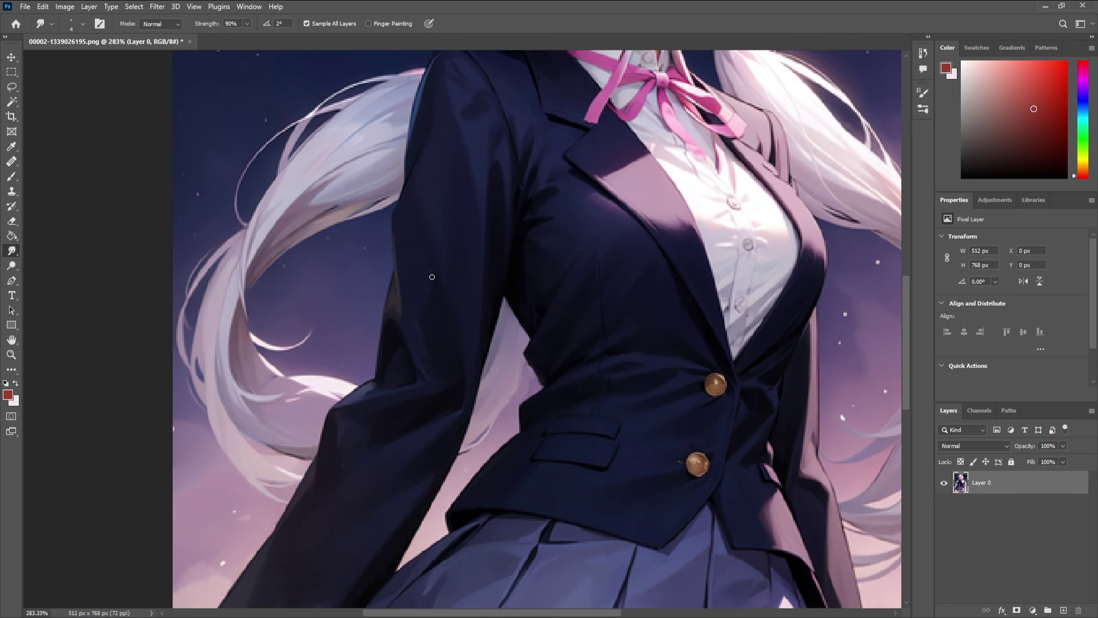
# Blend the uneven patch on the jacket sleeve above the elbow into the surrounding fabric with the Smudge tool
pyautogui.scroll(5, 249, 457)
pyautogui.scroll(-3, 256, 450)
pyautogui.scroll(3, 272, 435)
pyautogui.scroll(-3, 266, 444)
pyautogui.scroll(3, 309, 394)
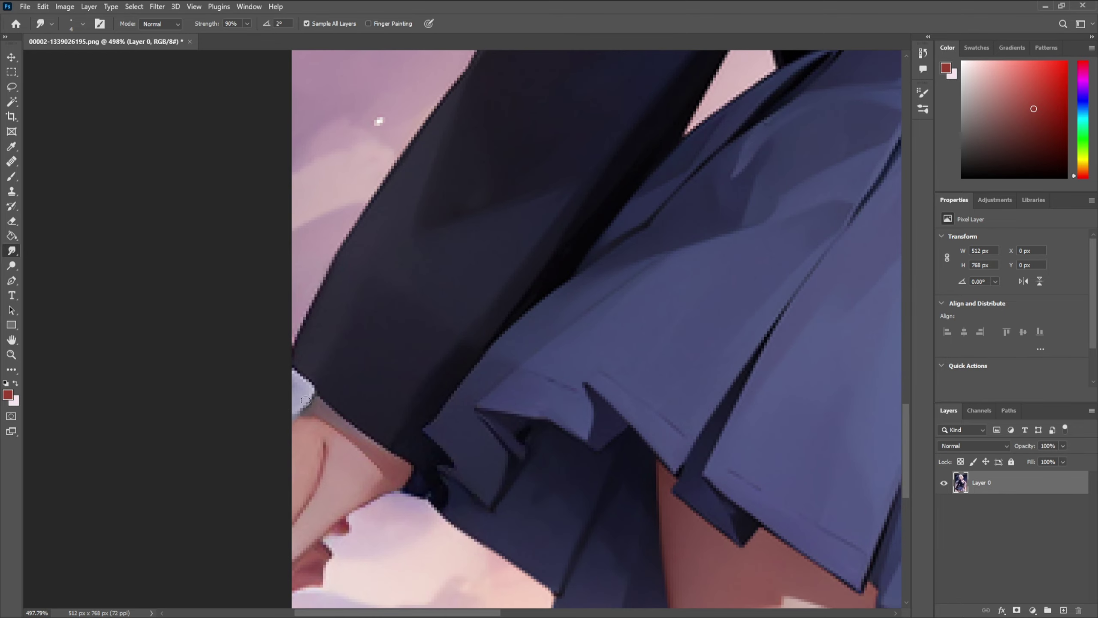
# Smudge the wrist and cuff edge at the end of the dark sleeve
pyautogui.scroll(-4, 277, 427)
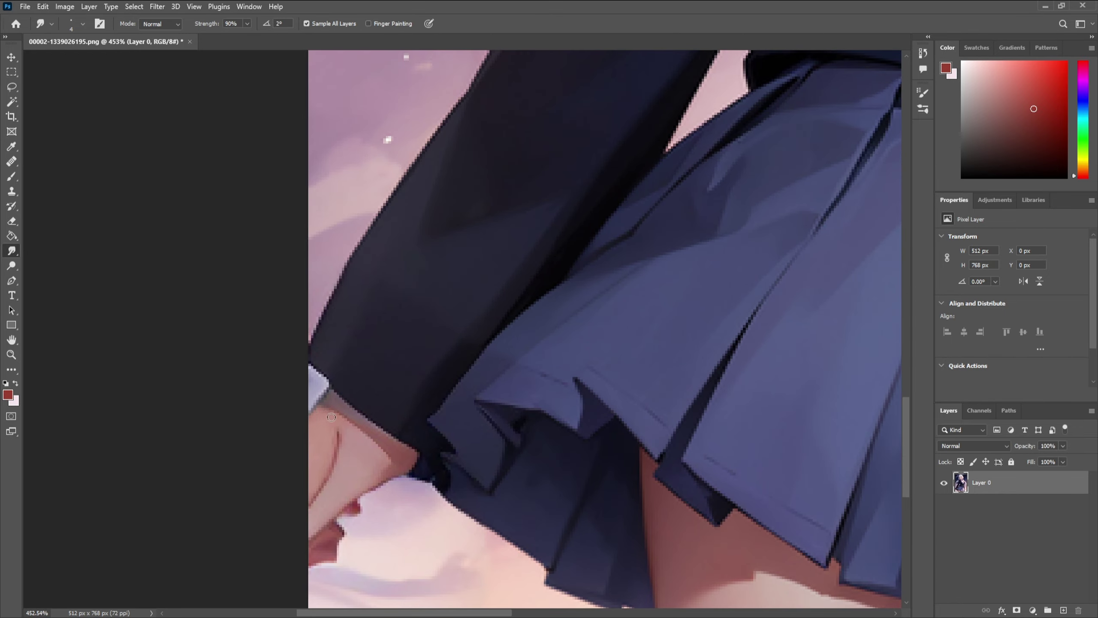
pyautogui.scroll(1, 372, 446)
pyautogui.scroll(-2, 380, 452)
pyautogui.scroll(3, 380, 452)
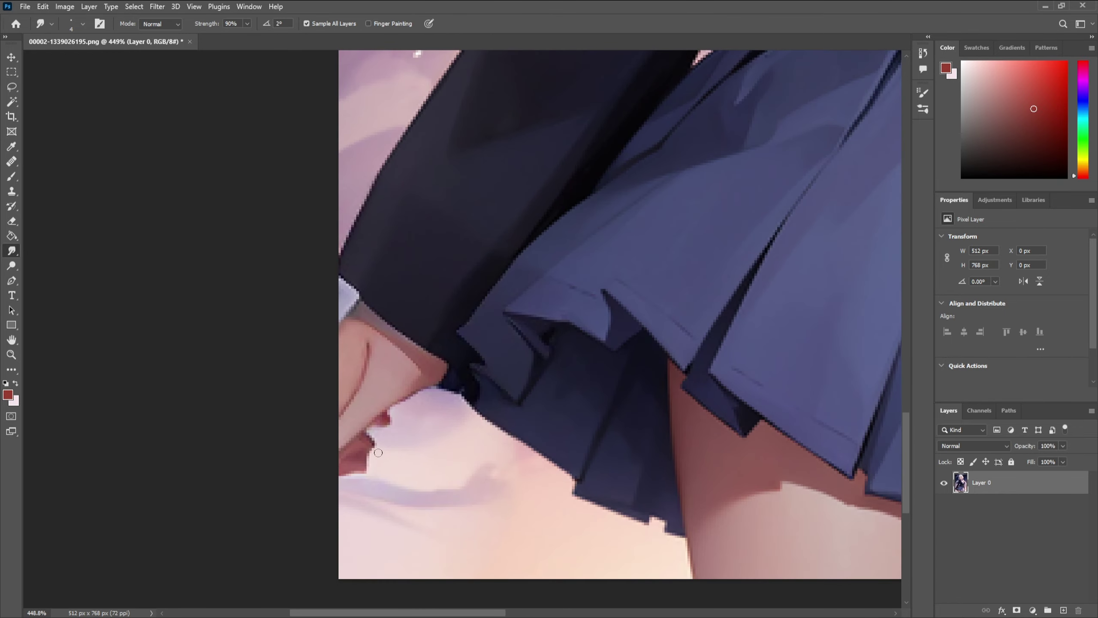
# Clean up the outline of the fingers against the bright clouds with the Smudge tool
pyautogui.scroll(1, 372, 434)
pyautogui.scroll(-4, 367, 455)
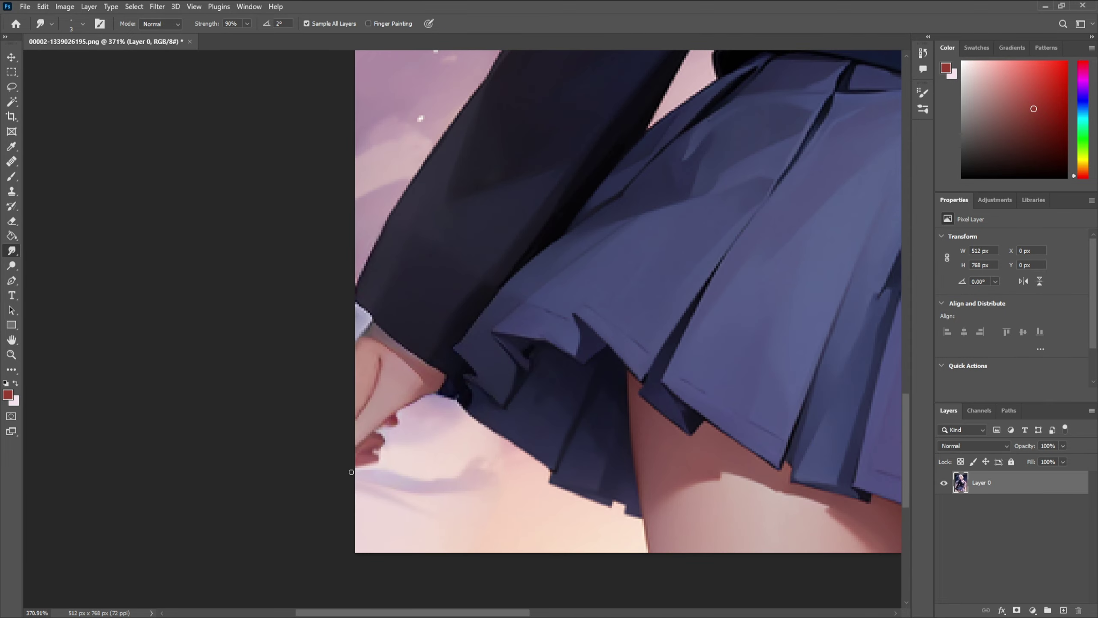
pyautogui.scroll(3, 379, 434)
pyautogui.scroll(-8, 404, 424)
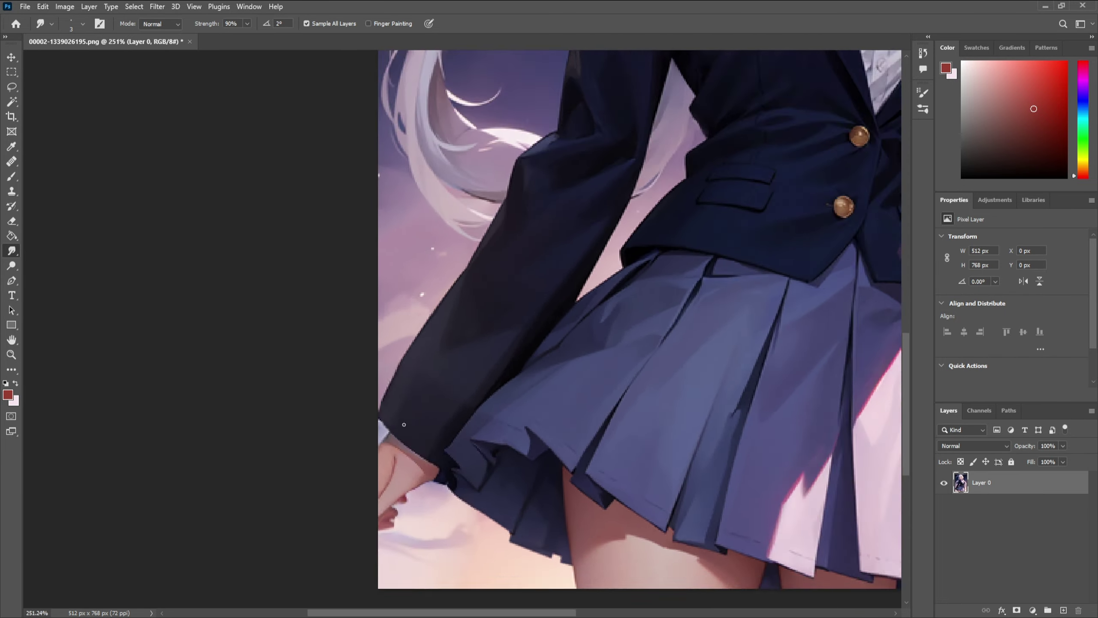
# Smudge the lower skirt hem near the sunlit hand, reducing the brush size for the fine edges
pyautogui.scroll(7, 629, 444)
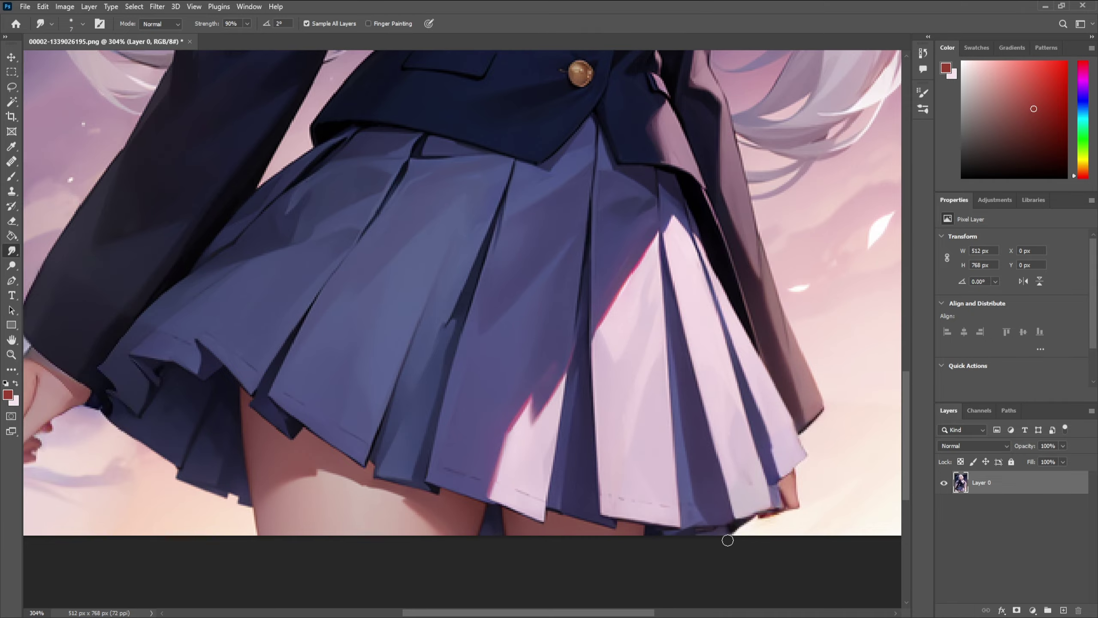
pyautogui.scroll(3, 725, 539)
pyautogui.press('[')
pyautogui.press('[')
pyautogui.press('[')
pyautogui.press('[')
pyautogui.press('[')
pyautogui.scroll(-10, 649, 525)
pyautogui.scroll(4, 598, 364)
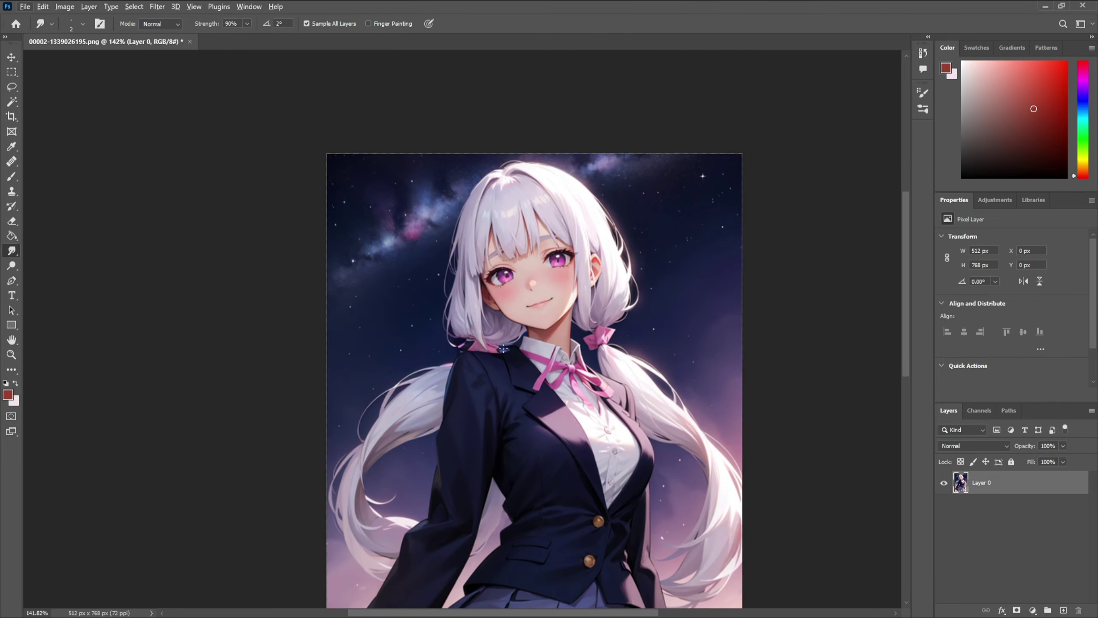
# Smudge the purple fragments and hair tips around the broken ribbon on the shoulder
pyautogui.scroll(4, 470, 290)
pyautogui.scroll(-1, 470, 290)
pyautogui.scroll(3, 251, 290)
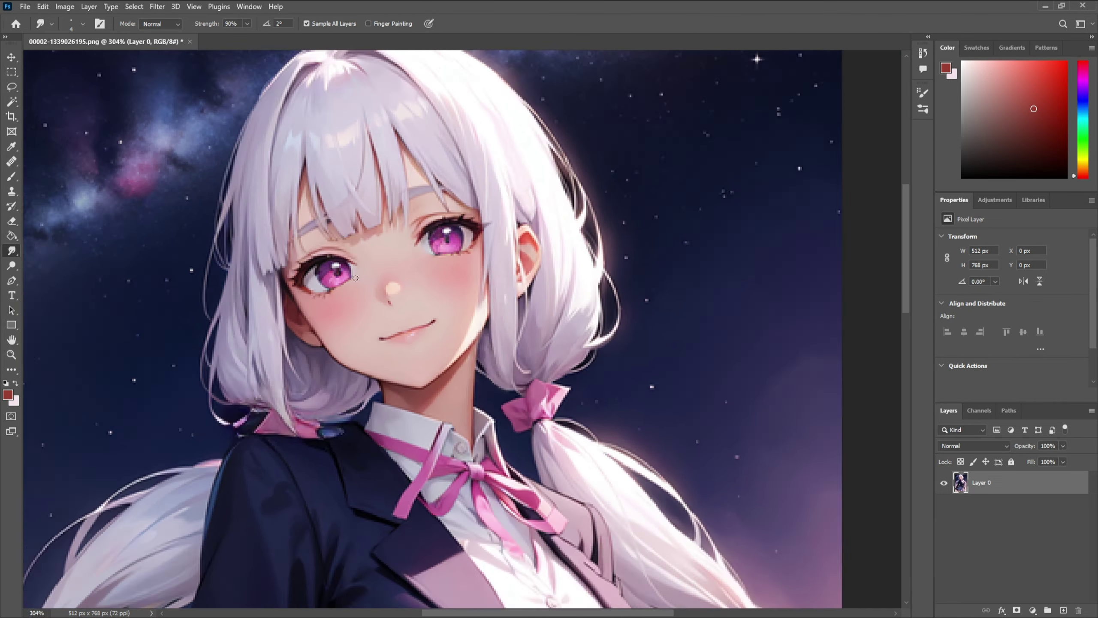
pyautogui.scroll(-1, 318, 311)
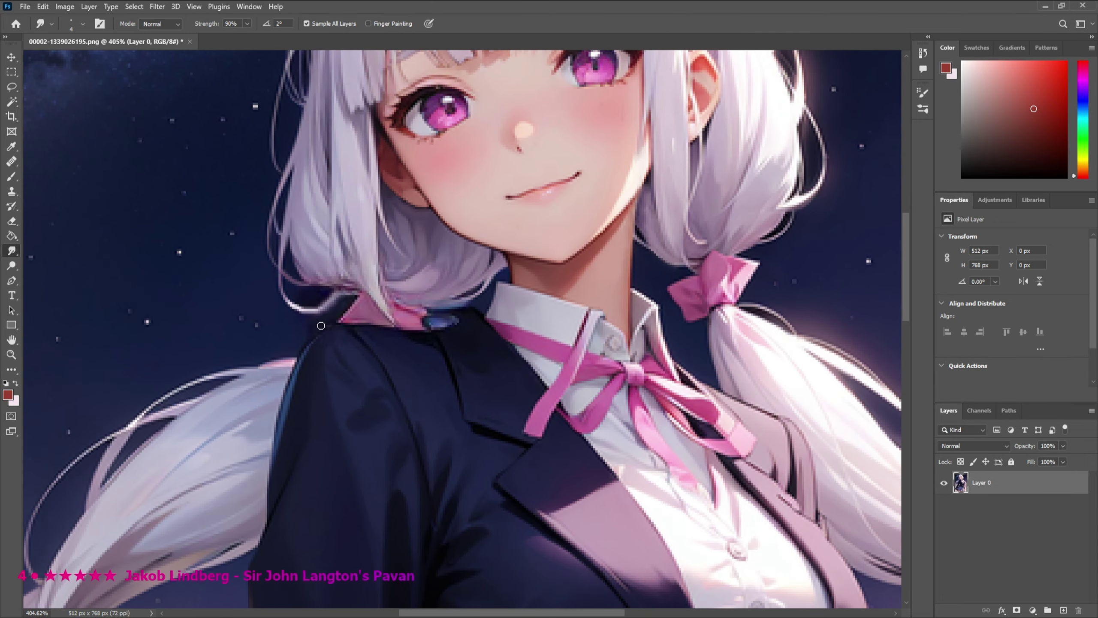
pyautogui.scroll(1, 324, 317)
pyautogui.moveTo(391, 304)
pyautogui.mouseDown()
pyautogui.moveTo(461, 327)
pyautogui.moveTo(492, 316)
pyautogui.moveTo(420, 307)
pyautogui.mouseUp()
# Cover the leftover fragments beside the shoulder ribbon with a sampled dark background colour
pyautogui.press('b')
pyautogui.keyDown('alt'); pyautogui.click(291, 330); pyautogui.keyUp('alt')
pyautogui.click(11, 250)
# Paint a new pink ribbon on the shoulder with shades sampled from the artwork
pyautogui.press('b')
pyautogui.keyDown('alt'); pyautogui.click(838, 261); pyautogui.keyUp('alt')
pyautogui.scroll(1, 400, 328)
pyautogui.moveTo(400, 373); pyautogui.dragTo(387, 344)
pyautogui.press('r')
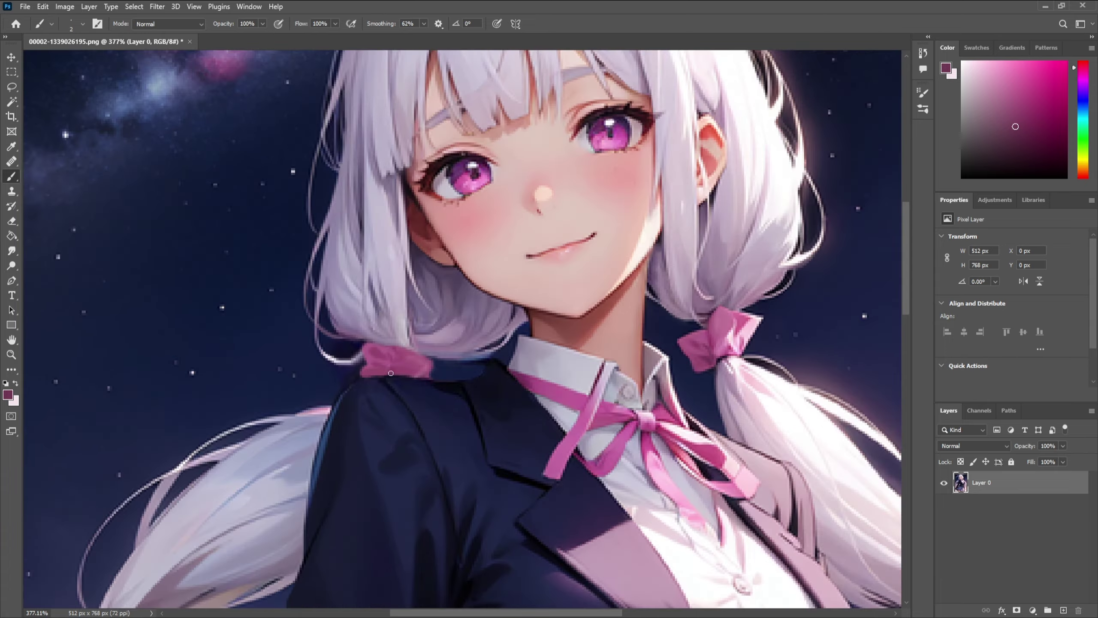
# Blend the painted ribbon and the hair directly above it with the Smudge tool
pyautogui.scroll(-4, 415, 389)
pyautogui.press('r')
pyautogui.scroll(4, 402, 394)
pyautogui.scroll(1, 415, 399)
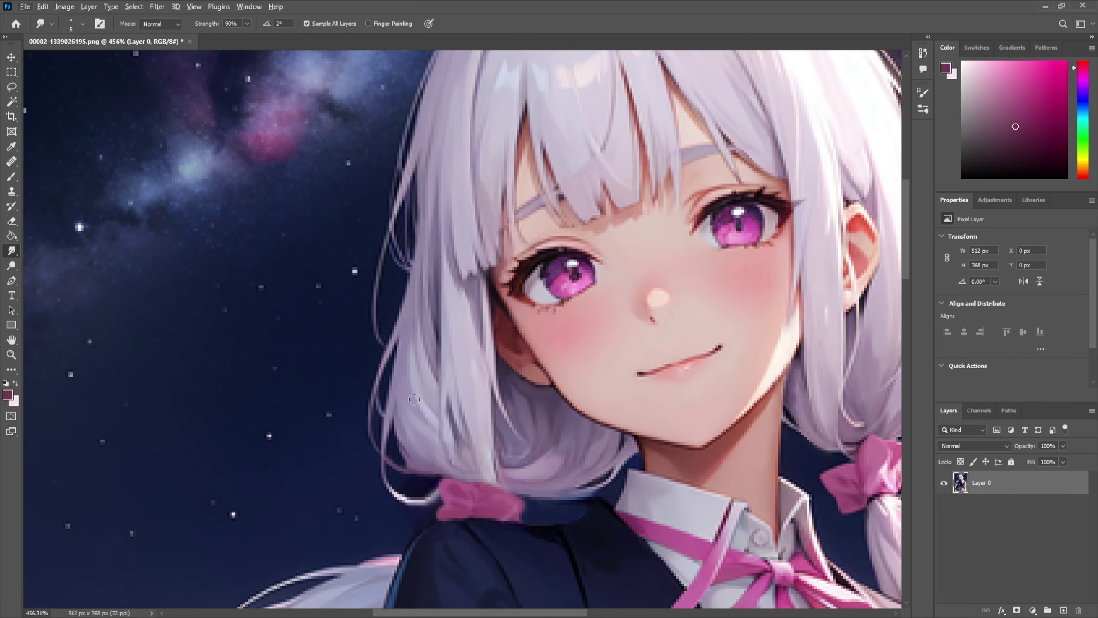
pyautogui.scroll(-2, 414, 398)
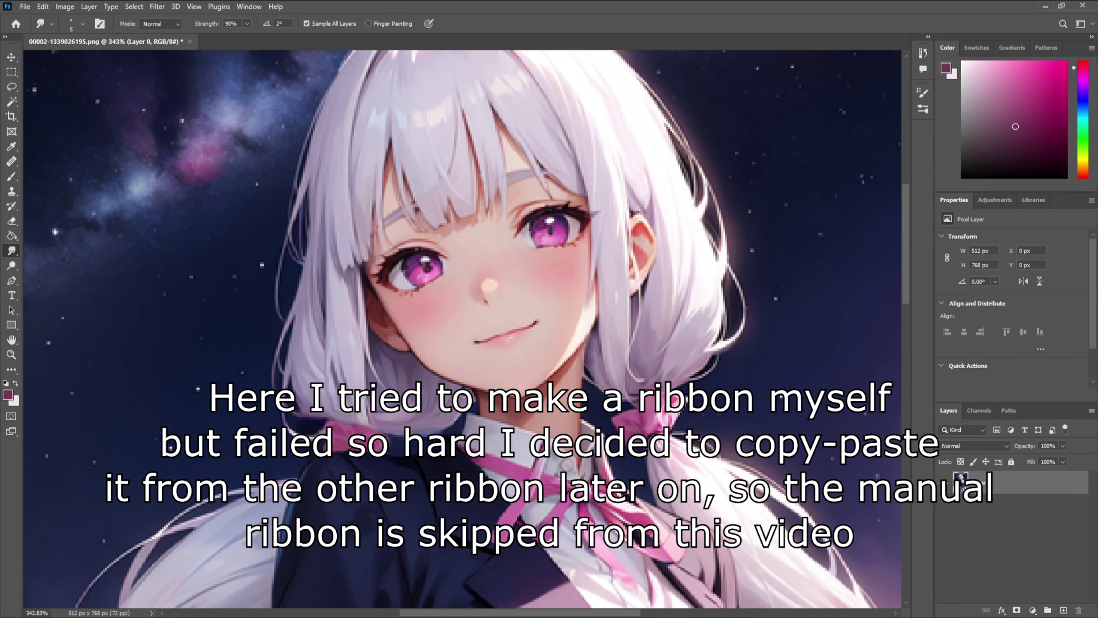
# Smooth the hair's lower edge where it meets the shoulder ribbon, using a Smudge brush of size 3
pyautogui.scroll(-3, 373, 380)
pyautogui.scroll(3, 373, 380)
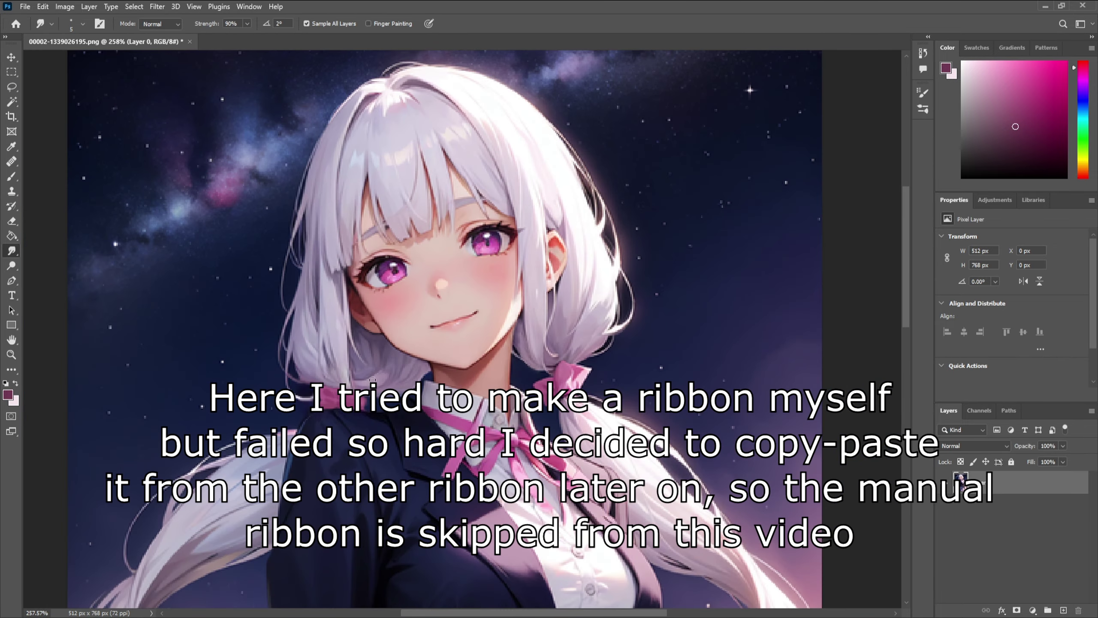
pyautogui.scroll(1, 373, 380)
pyautogui.scroll(4, 357, 371)
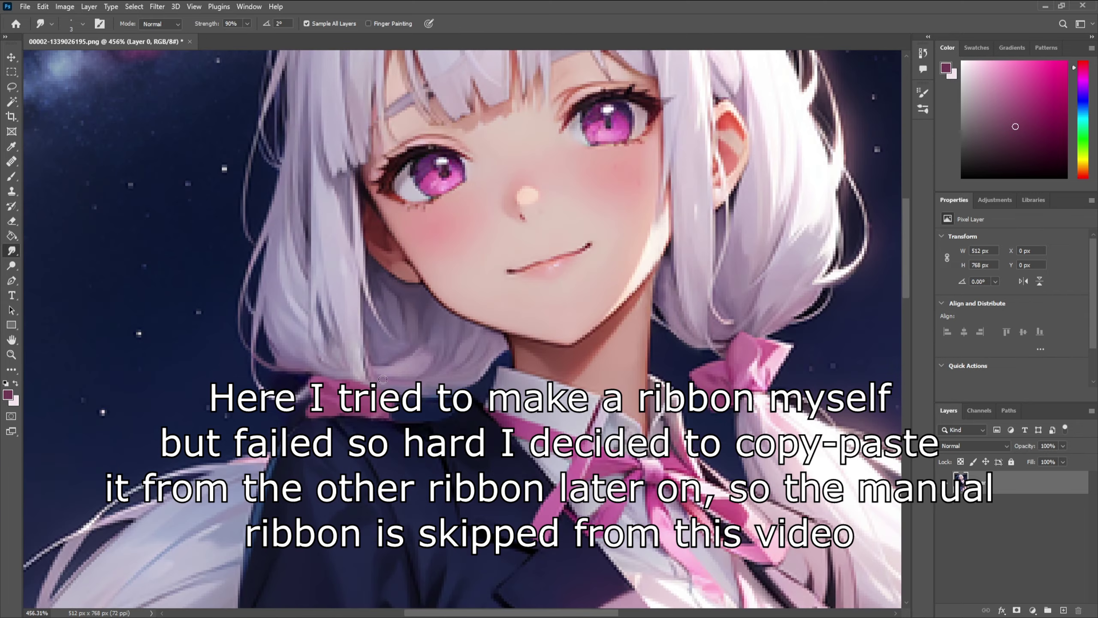
# Smudge away the white curled hair tip beside the shoulder ribbon into the night sky
pyautogui.scroll(-5, 365, 369)
pyautogui.scroll(5, 316, 360)
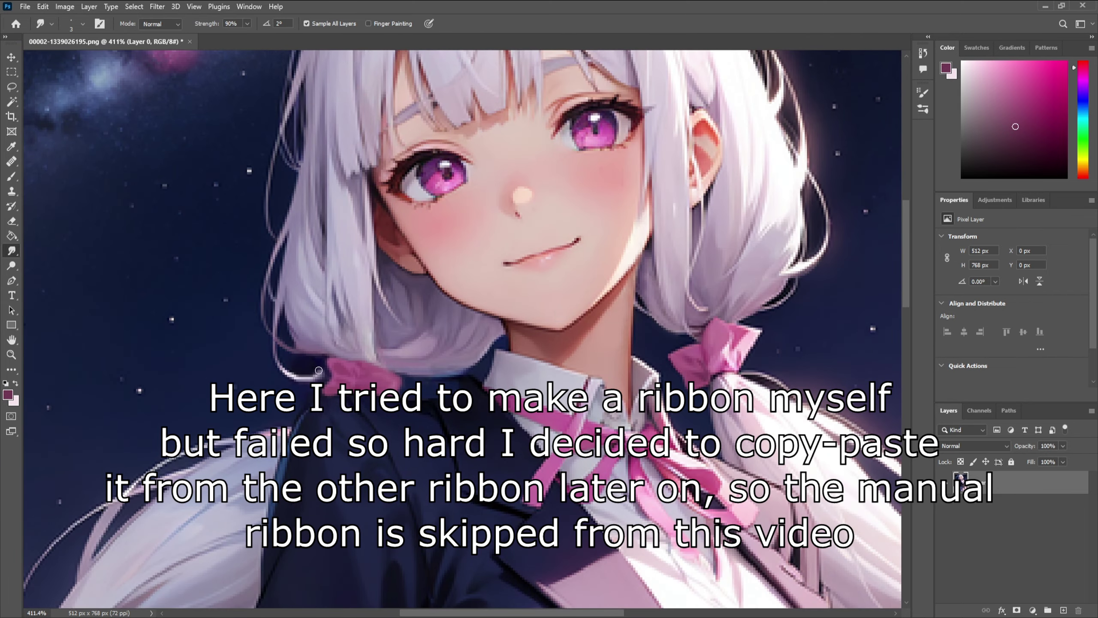
pyautogui.scroll(-5, 319, 367)
pyautogui.scroll(5, 316, 387)
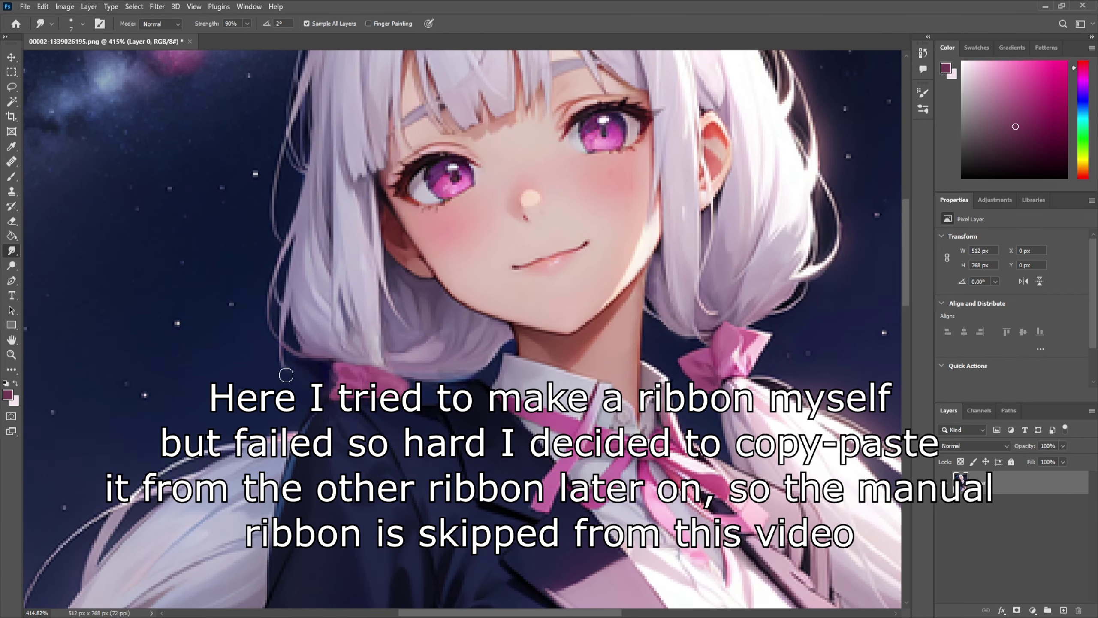
pyautogui.scroll(-3, 269, 384)
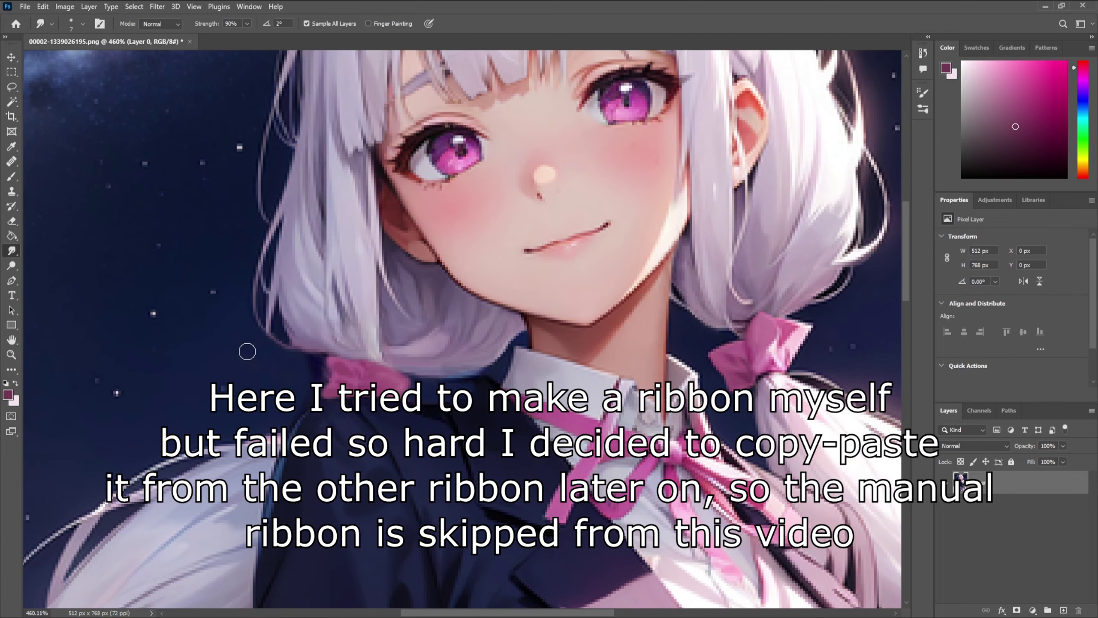
pyautogui.scroll(3, 241, 326)
pyautogui.scroll(-4, 240, 326)
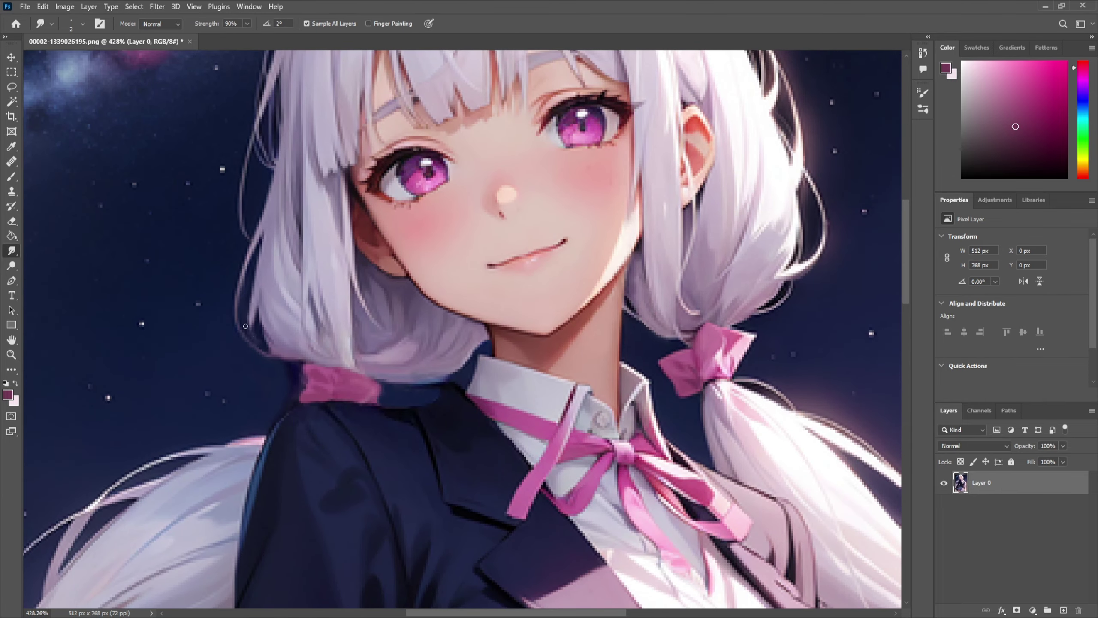
# Enlarge the Smudge brush and blend the lower end of the thin outer hair strand above the ribbon
pyautogui.scroll(3, 280, 331)
pyautogui.press(']')
pyautogui.press(']')
pyautogui.press(']')
pyautogui.press(']')
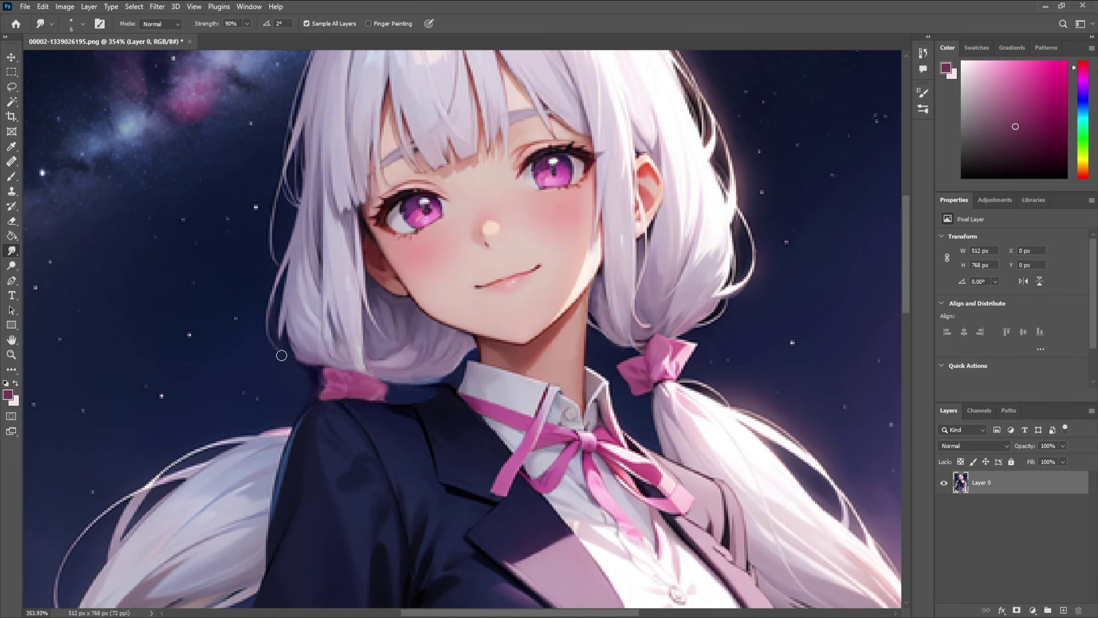
pyautogui.scroll(1, 281, 355)
pyautogui.press('[')
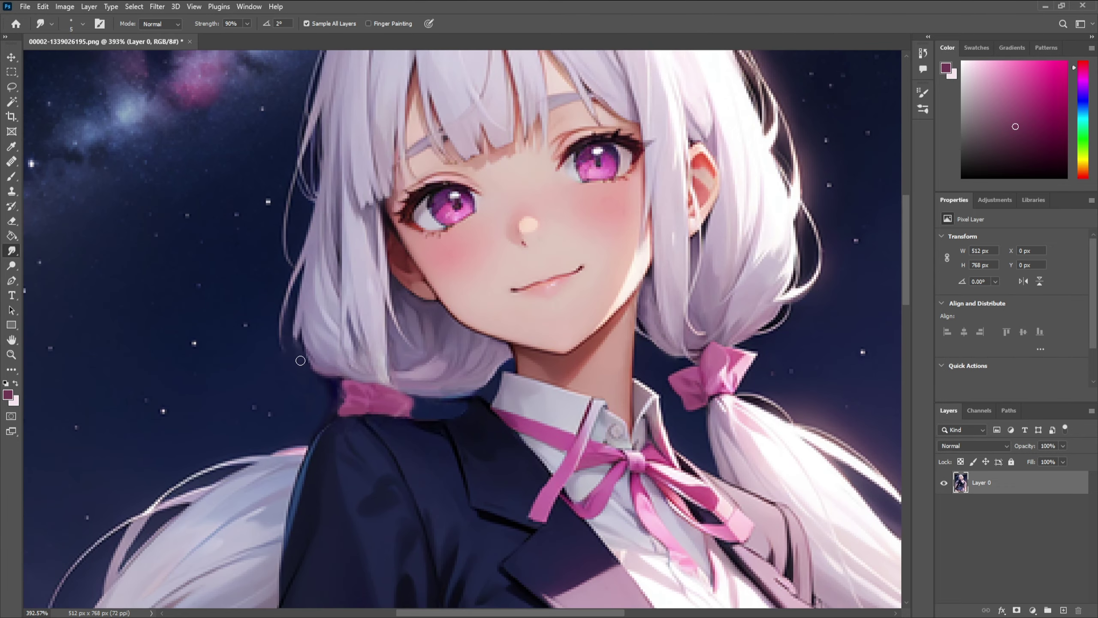
# Extend the thin outer hair strand down to the shoulder ribbon with the Smudge tool and smooth the join
pyautogui.scroll(-4, 300, 360)
pyautogui.scroll(2, 275, 362)
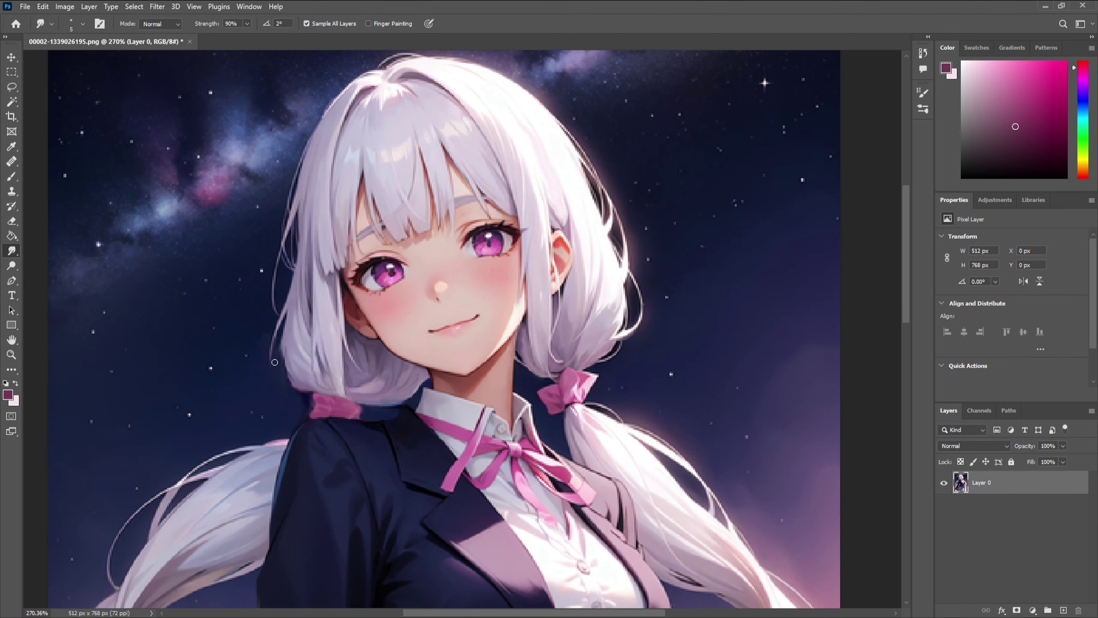
pyautogui.scroll(-3, 269, 346)
pyautogui.scroll(5, 322, 392)
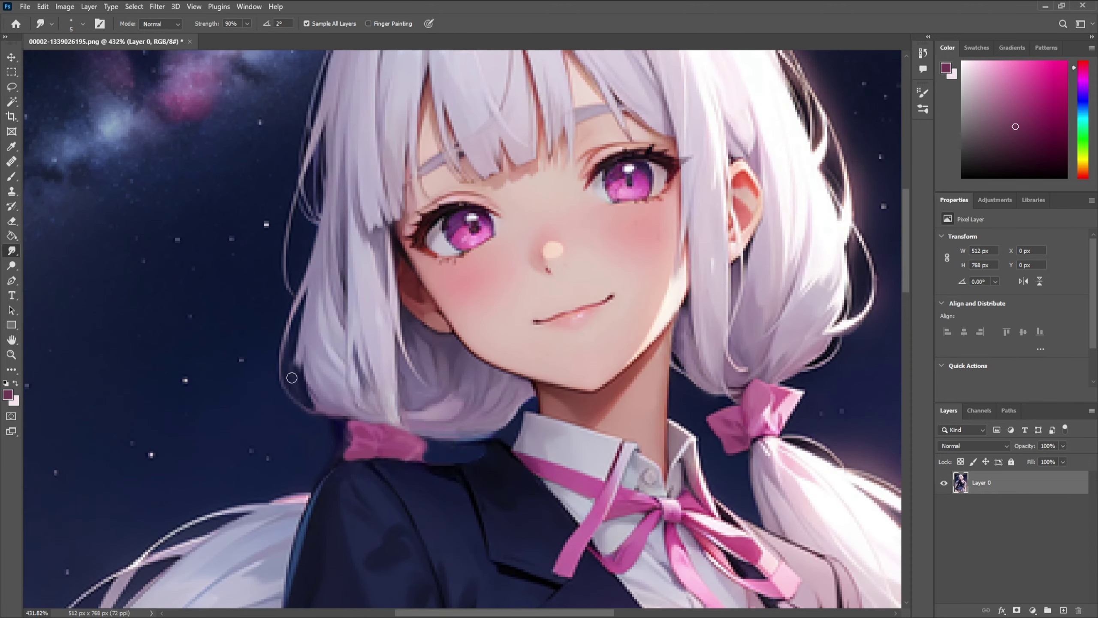
pyautogui.scroll(-3, 320, 390)
pyautogui.scroll(5, 315, 385)
pyautogui.scroll(-1, 310, 380)
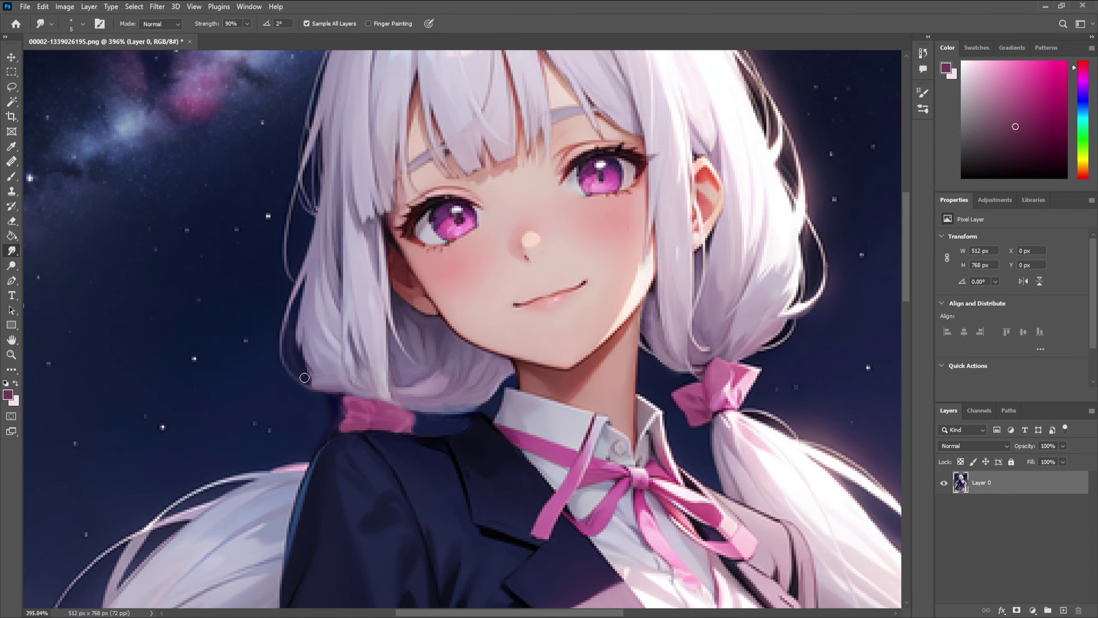
pyautogui.scroll(-3, 314, 386)
pyautogui.scroll(4, 277, 405)
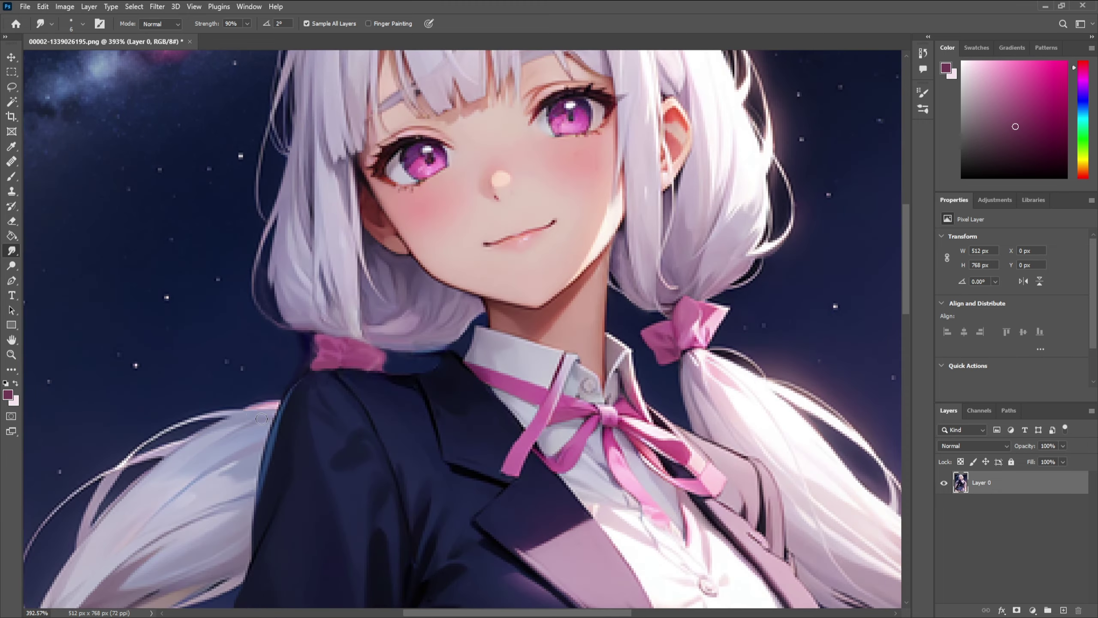
pyautogui.scroll(-4, 257, 408)
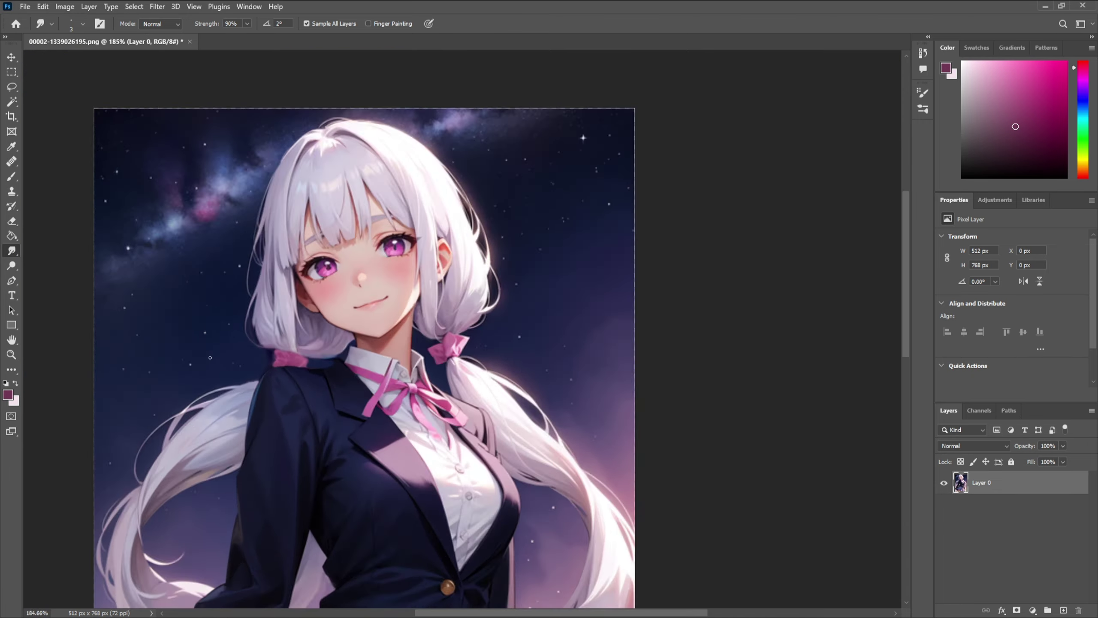
pyautogui.scroll(4, 340, 393)
pyautogui.scroll(-4, 340, 393)
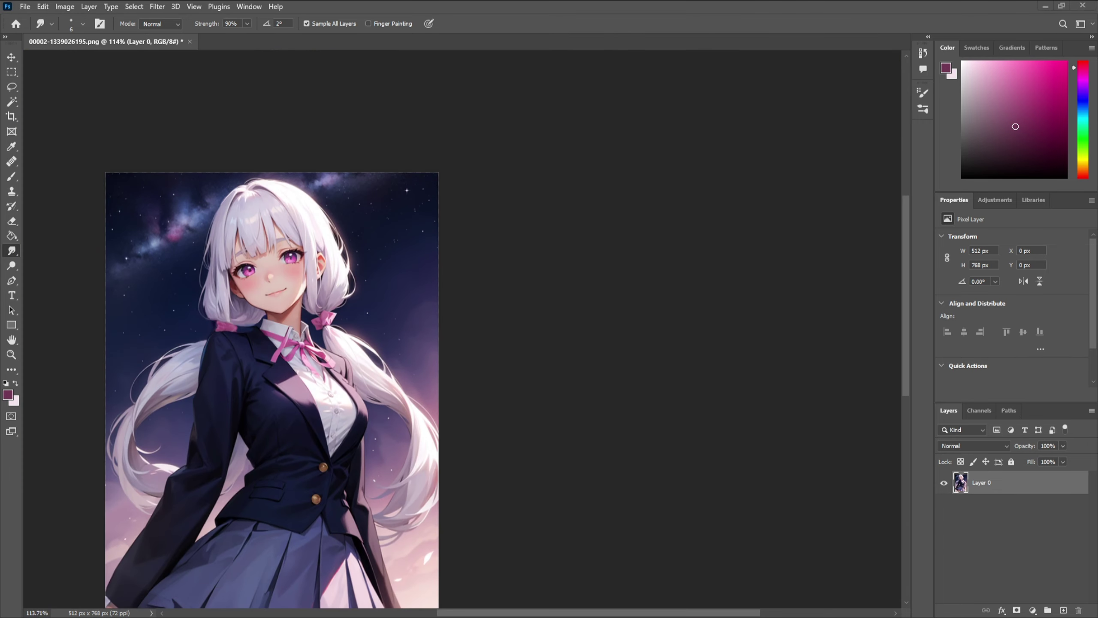
# Repaint the left loop of the neck bow with pink shades sampled from the ribbon
pyautogui.scroll(5, 267, 352)
pyautogui.press('b')
pyautogui.keyDown('alt'); pyautogui.click(300, 342); pyautogui.keyUp('alt')
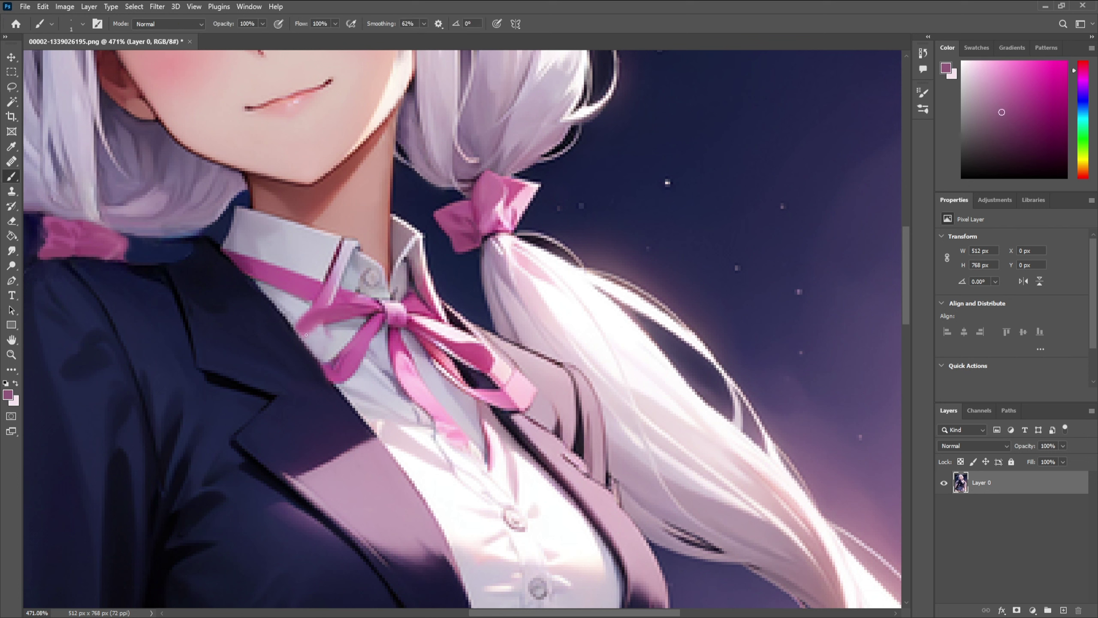
pyautogui.keyDown('alt'); pyautogui.click(295, 327); pyautogui.keyUp('alt')
pyautogui.click(14, 251)
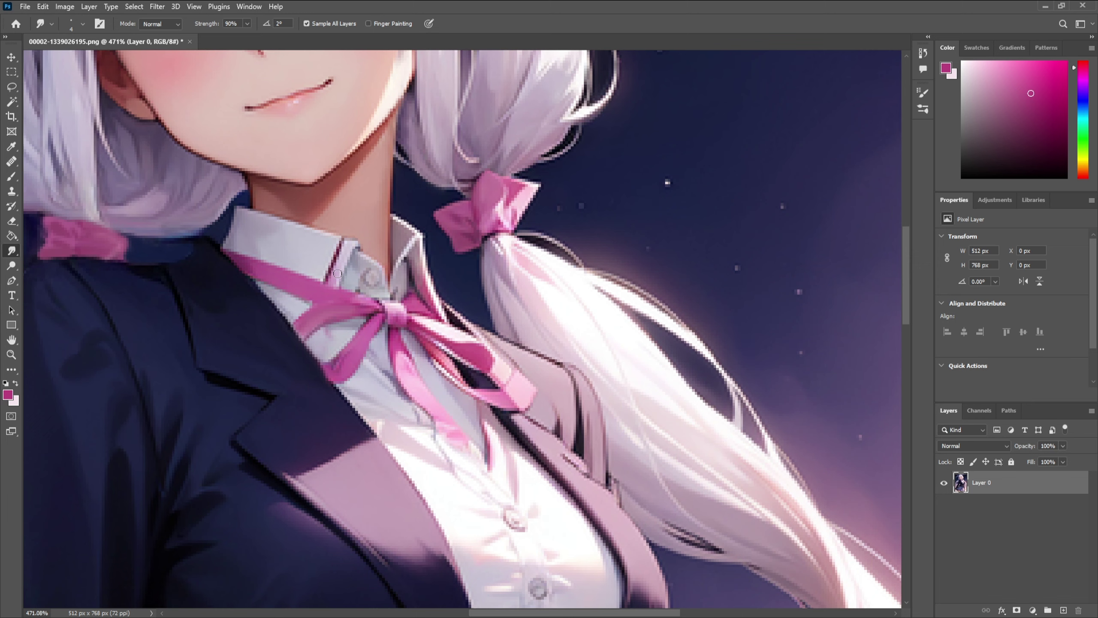
# Smudge away the leftover ribbon streak crossing the white shirt collar, adjusting the brush size to the detail
pyautogui.moveTo(332, 259); pyautogui.dragTo(330, 280)
pyautogui.press(']')
pyautogui.press(']')
pyautogui.press('[')
pyautogui.press('[')
pyautogui.press('[')
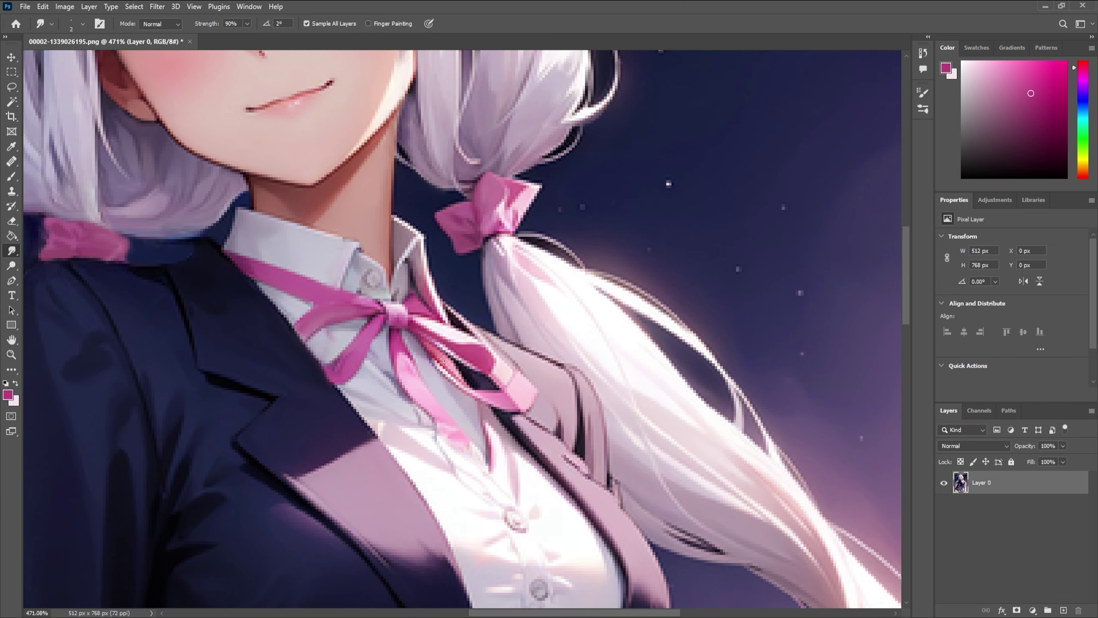
# Paint pink over the pale gaps inside the bow's right loop and smudge the paint smooth
pyautogui.scroll(1, 432, 354)
pyautogui.press(']')
pyautogui.press('b')
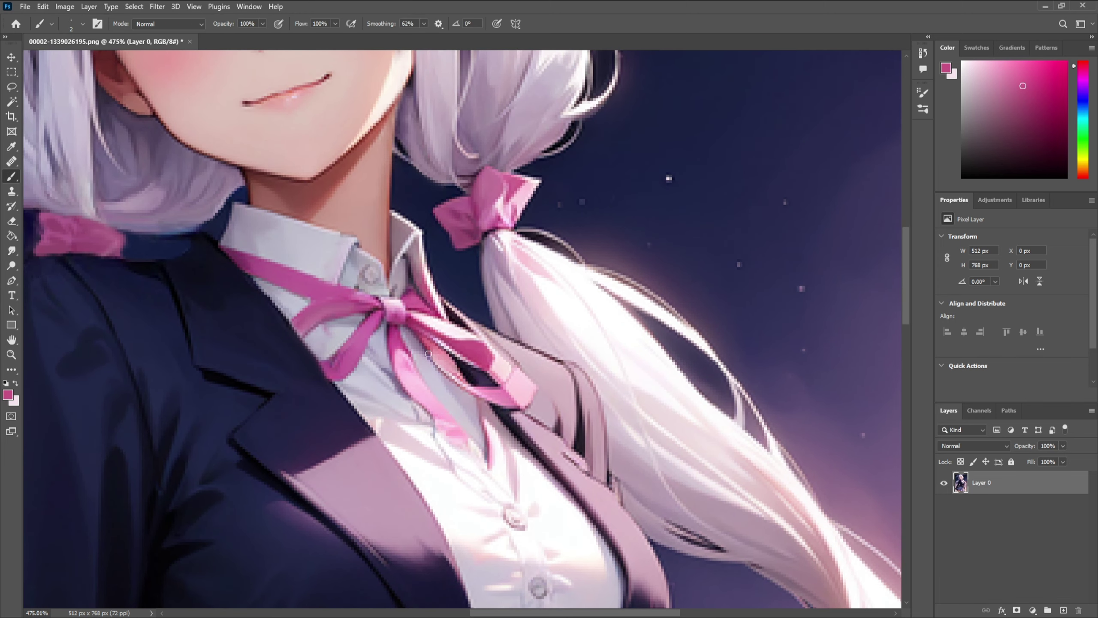
pyautogui.click(11, 251)
pyautogui.moveTo(432, 354)
pyautogui.mouseDown()
pyautogui.moveTo(458, 380)
pyautogui.moveTo(423, 342)
pyautogui.mouseUp()
pyautogui.scroll(-2, 356, 390)
pyautogui.scroll(-4, 423, 342)
pyautogui.scroll(5, 423, 341)
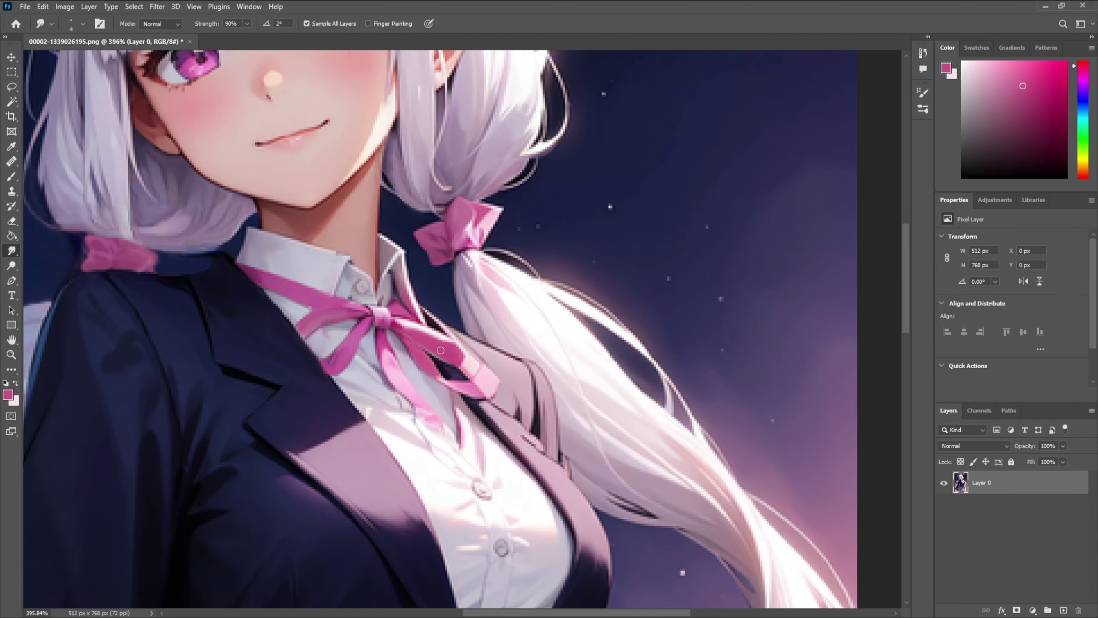
# Shade the bow's right loop with a darker pink sampled from the ribbon and blend it
pyautogui.press('b')
pyautogui.keyDown('alt'); pyautogui.click(417, 348); pyautogui.keyUp('alt')
pyautogui.scroll(-2, 407, 355)
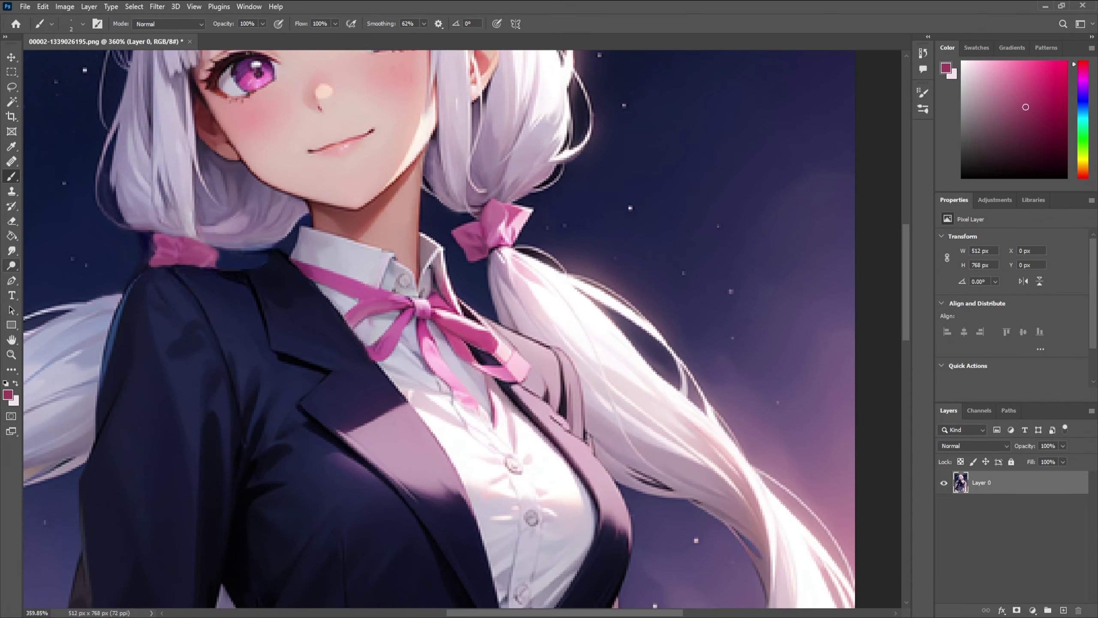
pyautogui.press('r')
pyautogui.scroll(3, 368, 294)
# Touch up the ribbon band across the collar and the bow's left loop with sampled pinks and blend them
pyautogui.press('b')
pyautogui.keyDown('alt'); pyautogui.click(368, 293); pyautogui.keyUp('alt')
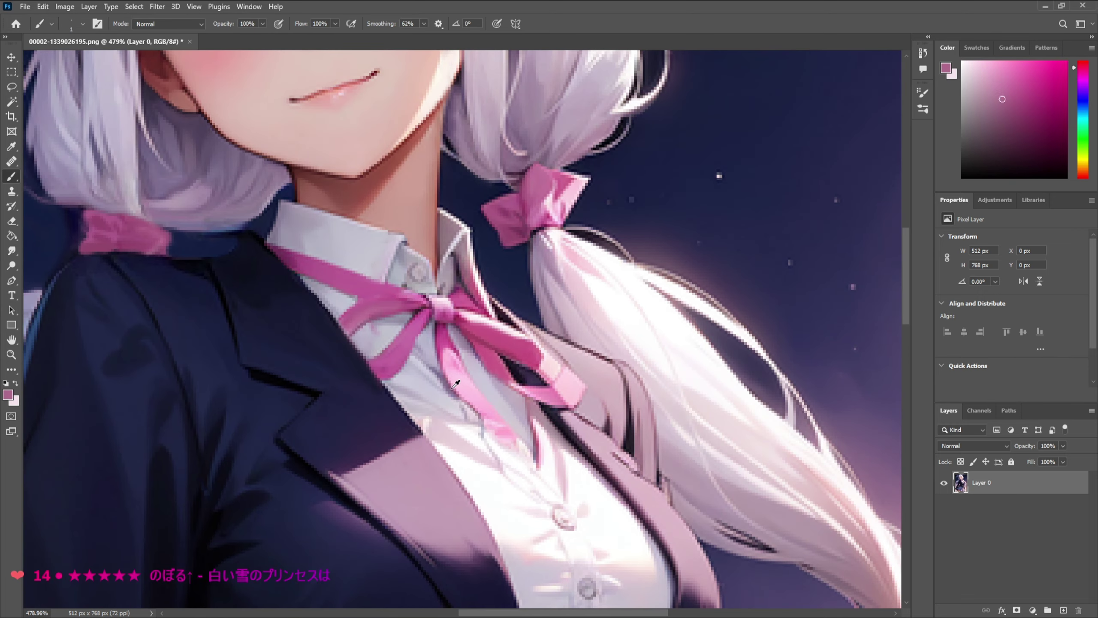
pyautogui.keyDown('alt'); pyautogui.click(406, 294); pyautogui.keyUp('alt')
pyautogui.keyDown('alt'); pyautogui.click(344, 314); pyautogui.keyUp('alt')
pyautogui.press('r')
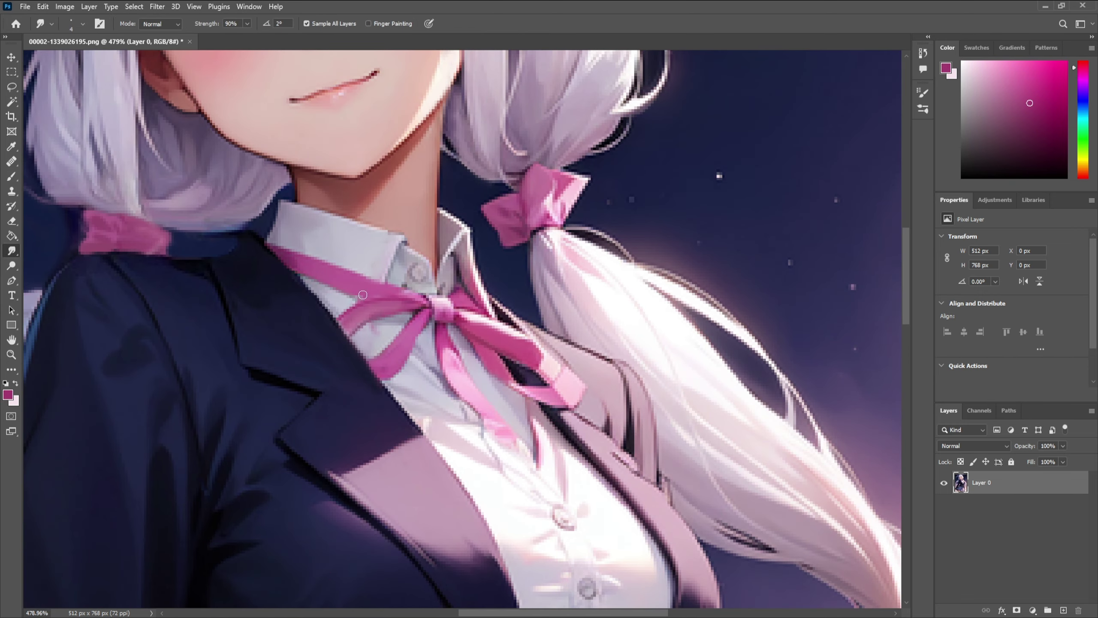
pyautogui.scroll(-2, 345, 294)
pyautogui.scroll(-4, 321, 288)
pyautogui.scroll(4, 413, 344)
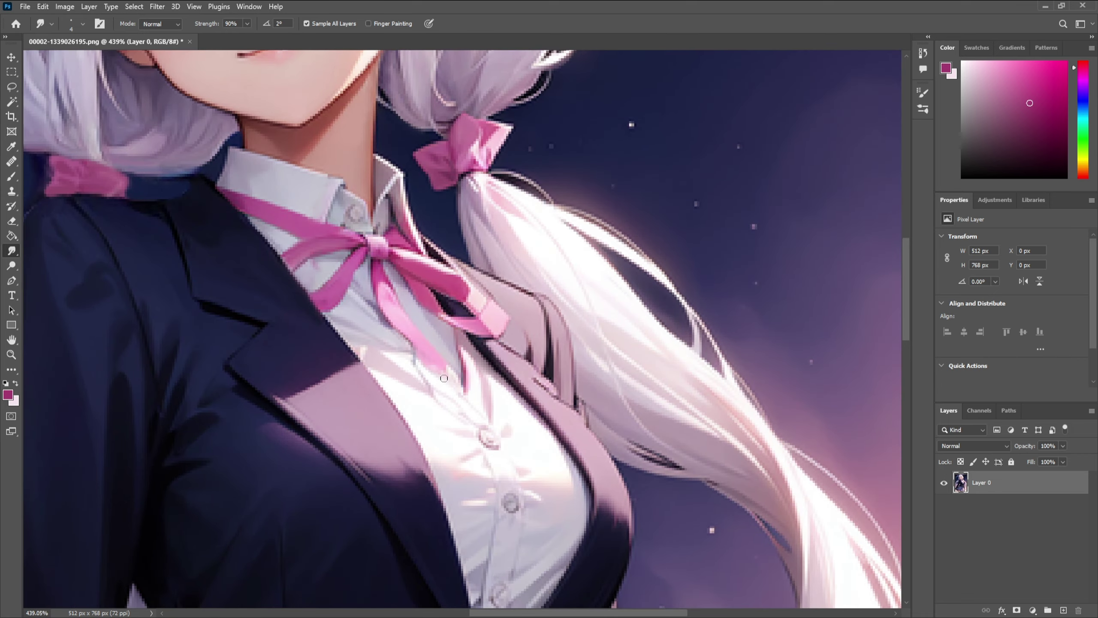
# Draw pointed ends for the two hanging ribbon tails in sampled mauve pink and smudge the left tail smooth
pyautogui.press('b')
pyautogui.keyDown('alt'); pyautogui.click(480, 402); pyautogui.keyUp('alt')
pyautogui.moveTo(443, 376); pyautogui.dragTo(394, 288)
pyautogui.moveTo(491, 413); pyautogui.dragTo(469, 351)
pyautogui.press('r')
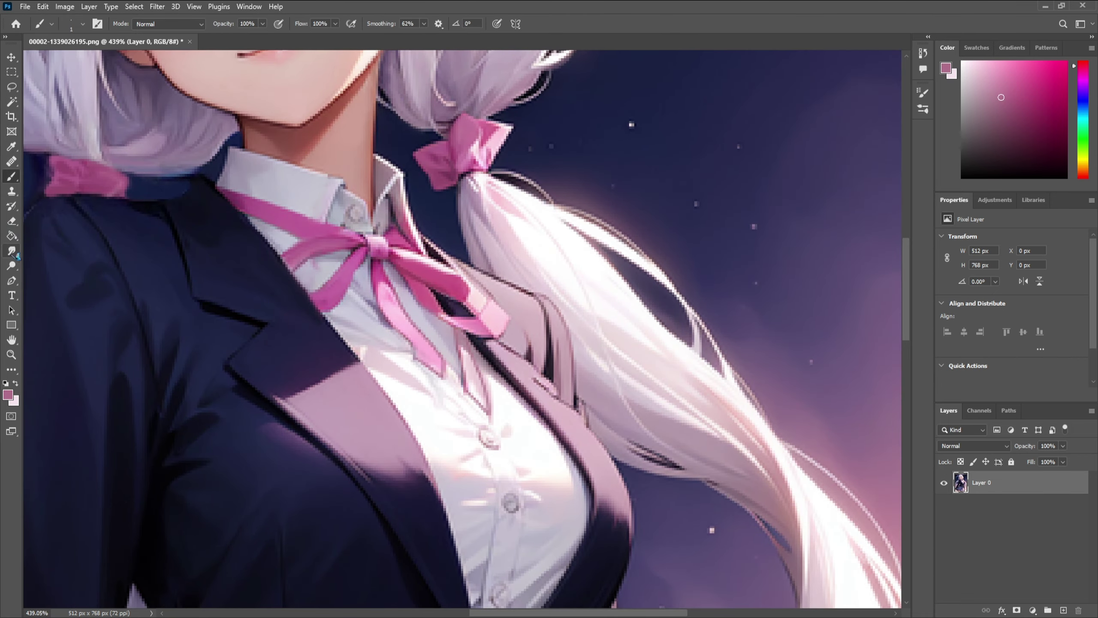
pyautogui.moveTo(411, 327); pyautogui.dragTo(426, 348)
# Fill the outlined right-hand ribbon tail with sampled pink shades and smudge them together
pyautogui.press('b')
pyautogui.keyDown('alt'); pyautogui.click(466, 354); pyautogui.keyUp('alt')
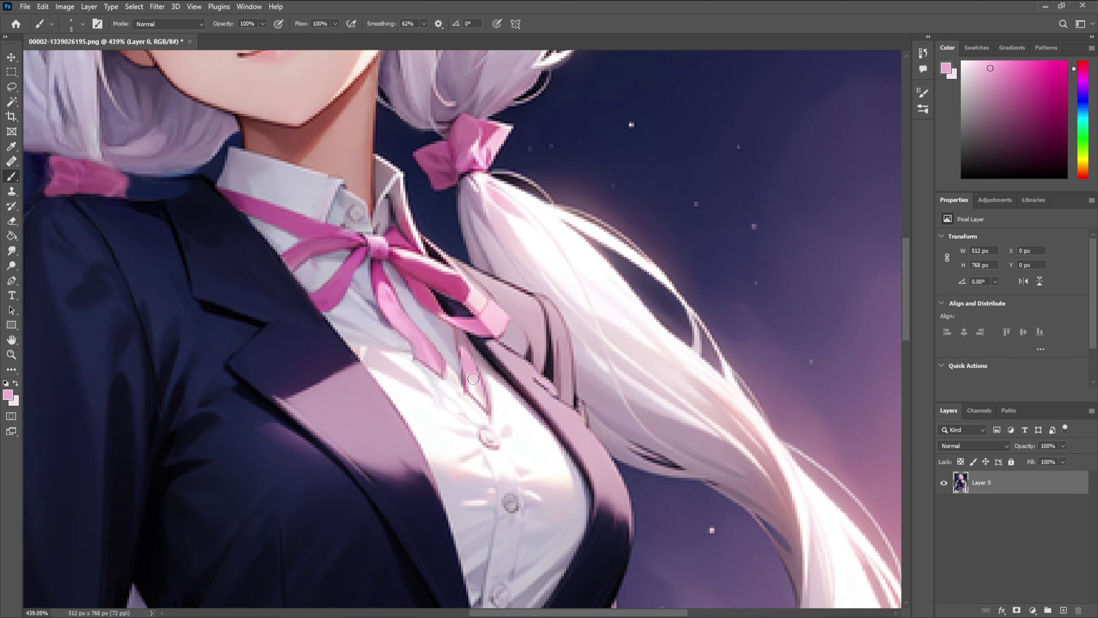
pyautogui.press('r')
pyautogui.moveTo(470, 368)
pyautogui.mouseDown()
pyautogui.moveTo(487, 410)
pyautogui.moveTo(445, 380)
pyautogui.mouseUp()
pyautogui.scroll(-1, 488, 410)
pyautogui.press('b')
pyautogui.keyDown('alt'); pyautogui.click(459, 415); pyautogui.keyUp('alt')
pyautogui.keyDown('alt'); pyautogui.click(452, 401); pyautogui.keyUp('alt')
pyautogui.press('r')
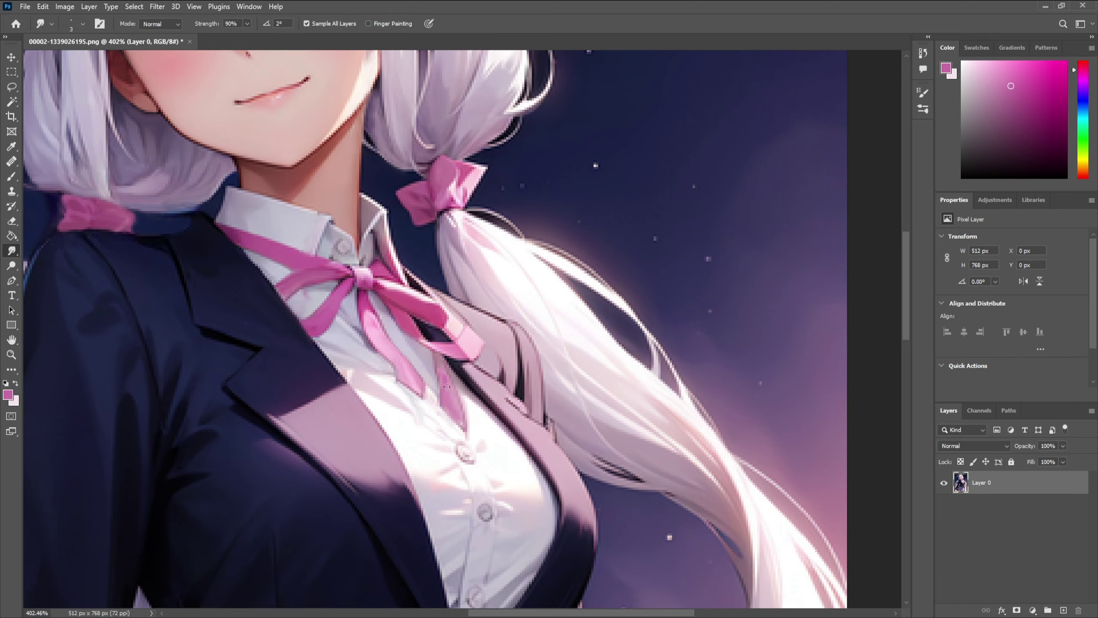
# Refine the ends of both hanging ribbon tails with a sampled muted pink and the Smudge tool
pyautogui.press('b')
pyautogui.keyDown('alt'); pyautogui.click(467, 407); pyautogui.keyUp('alt')
pyautogui.scroll(-1, 439, 380)
pyautogui.press('r')
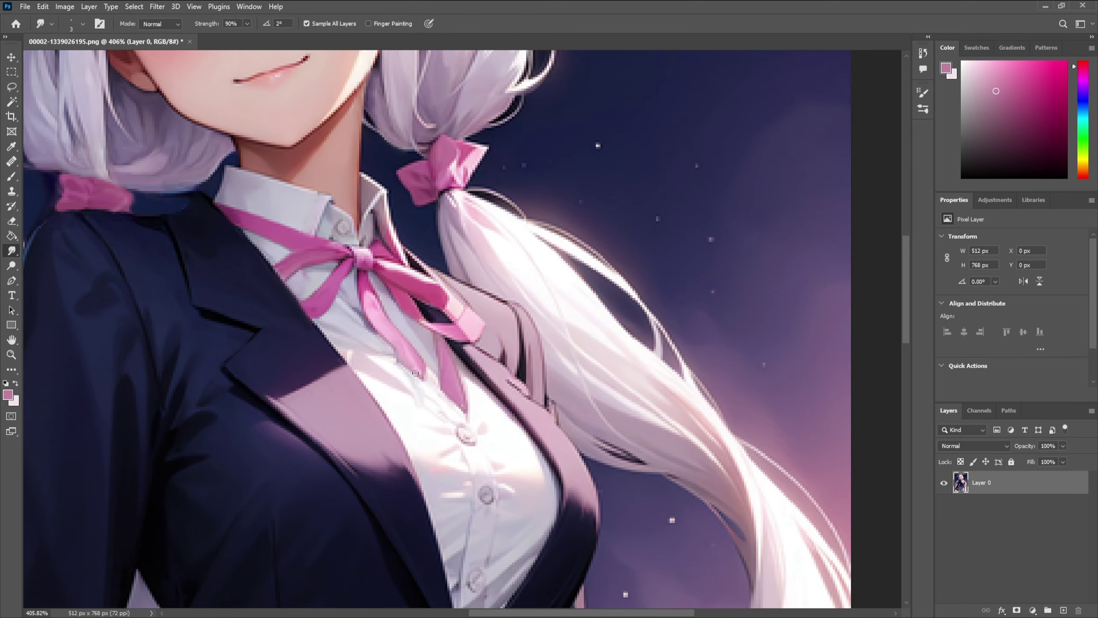
pyautogui.scroll(-10, 401, 358)
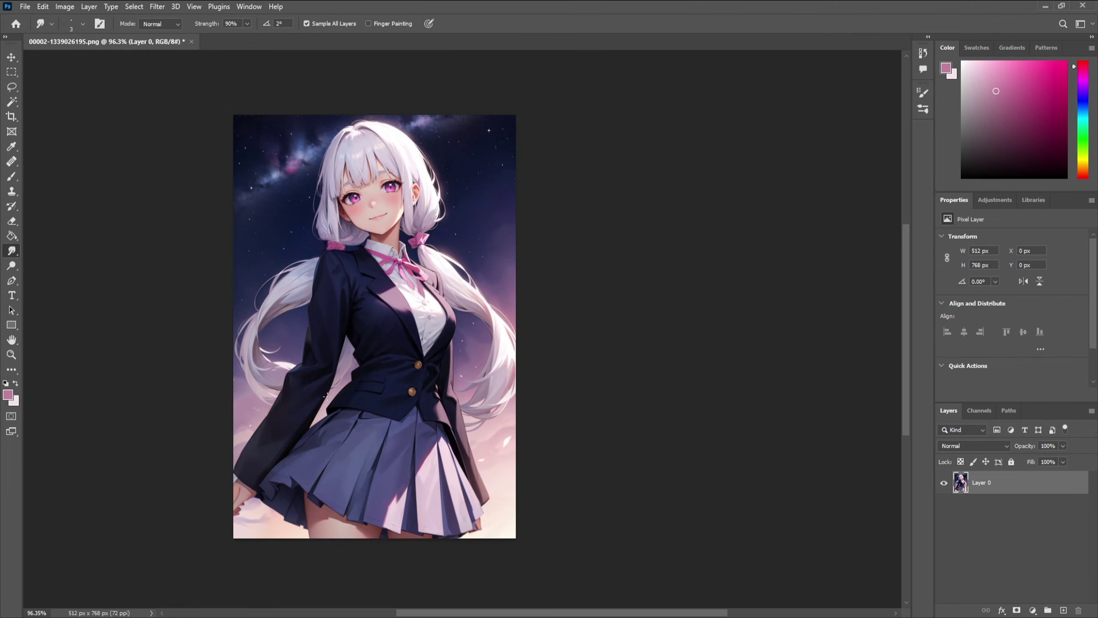
# Darken the lower tip of the right-hand ribbon tail with a purple-pink sampled from the image
pyautogui.scroll(9, 395, 336)
pyautogui.keyDown('alt'); pyautogui.click(471, 414); pyautogui.keyUp('alt')
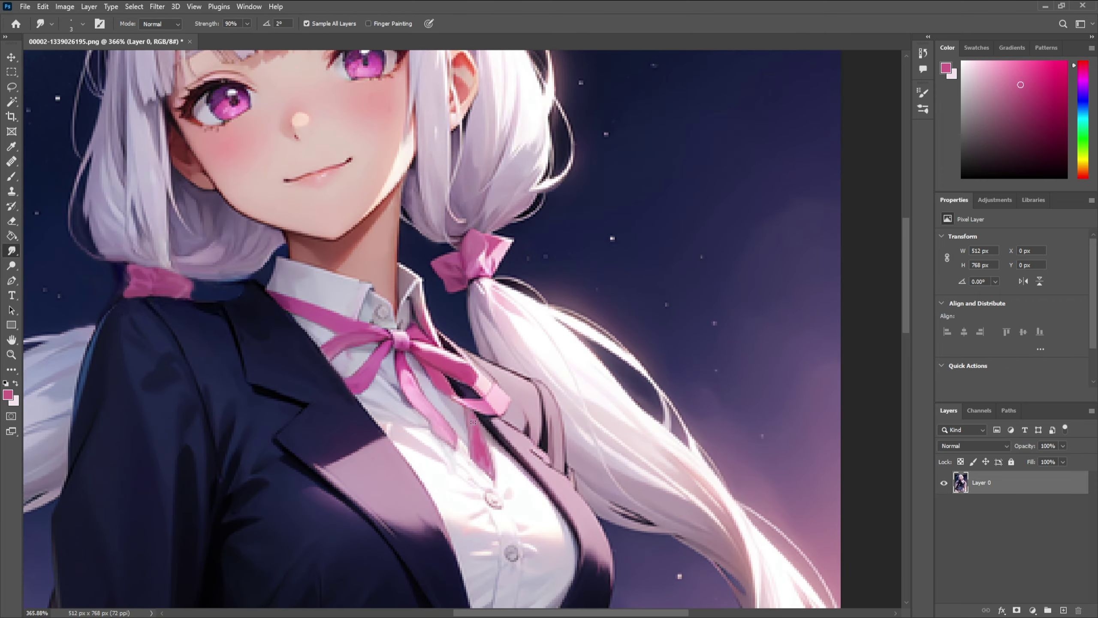
pyautogui.scroll(3, 506, 479)
pyautogui.press('b')
pyautogui.keyDown('alt'); pyautogui.click(436, 421); pyautogui.keyUp('alt')
pyautogui.keyDown('alt'); pyautogui.click(373, 373); pyautogui.keyUp('alt')
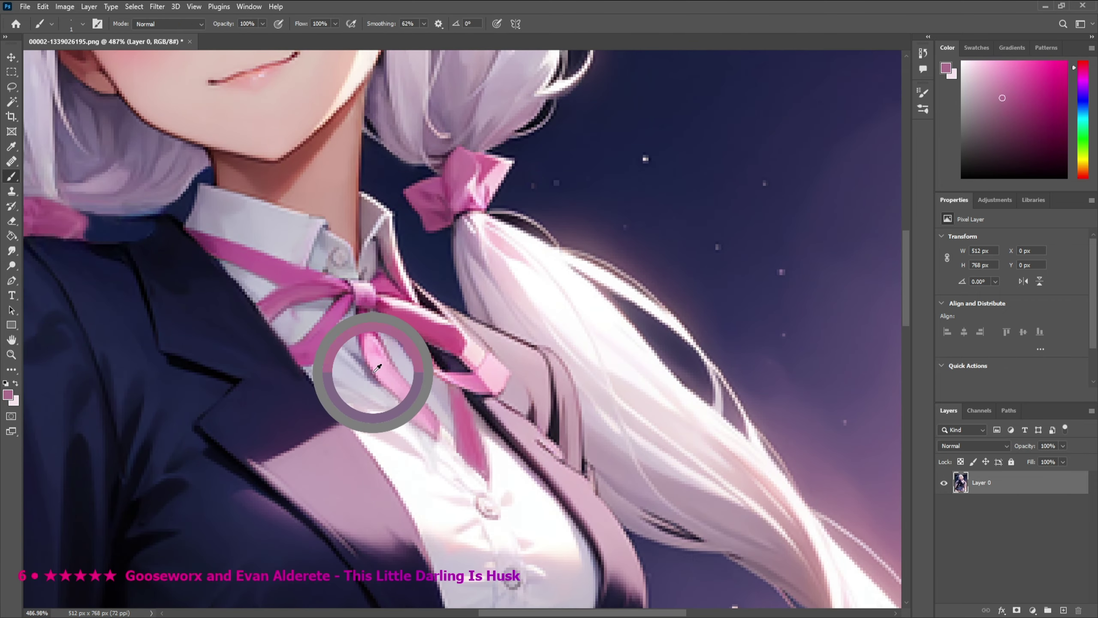
pyautogui.keyDown('alt'); pyautogui.click(484, 482); pyautogui.keyUp('alt')
pyautogui.moveTo(485, 481)
pyautogui.mouseDown()
pyautogui.moveTo(468, 397)
pyautogui.moveTo(456, 455)
pyautogui.mouseUp()
pyautogui.press('r')
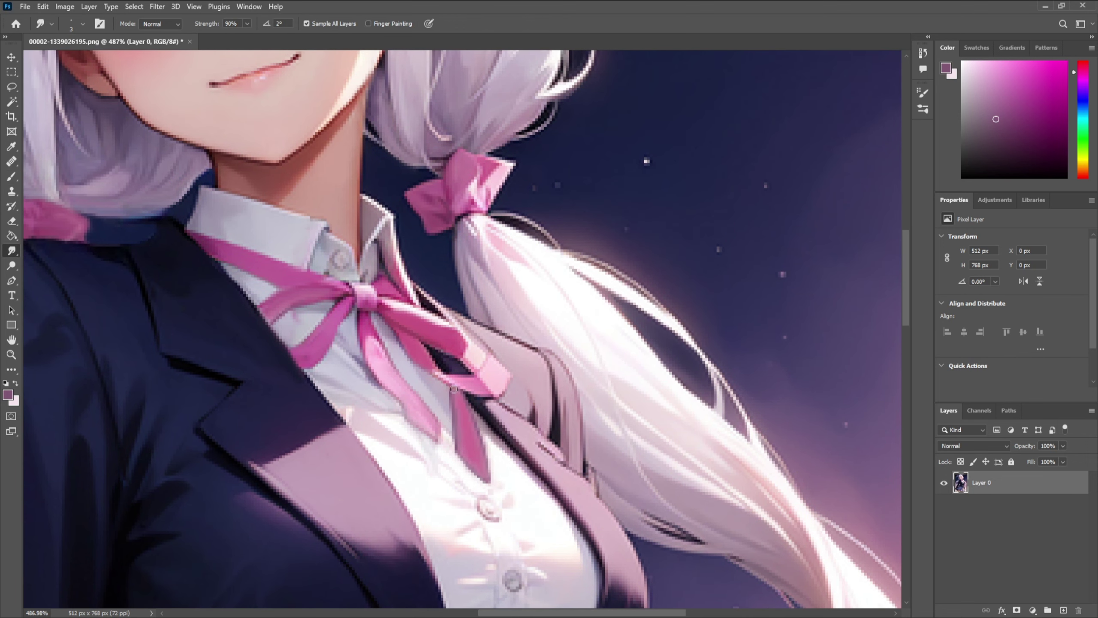
# Paint a deep magenta edge at the tip of the right-hand ribbon tail and blend it
pyautogui.press('b')
pyautogui.keyDown('alt'); pyautogui.click(357, 325); pyautogui.keyUp('alt')
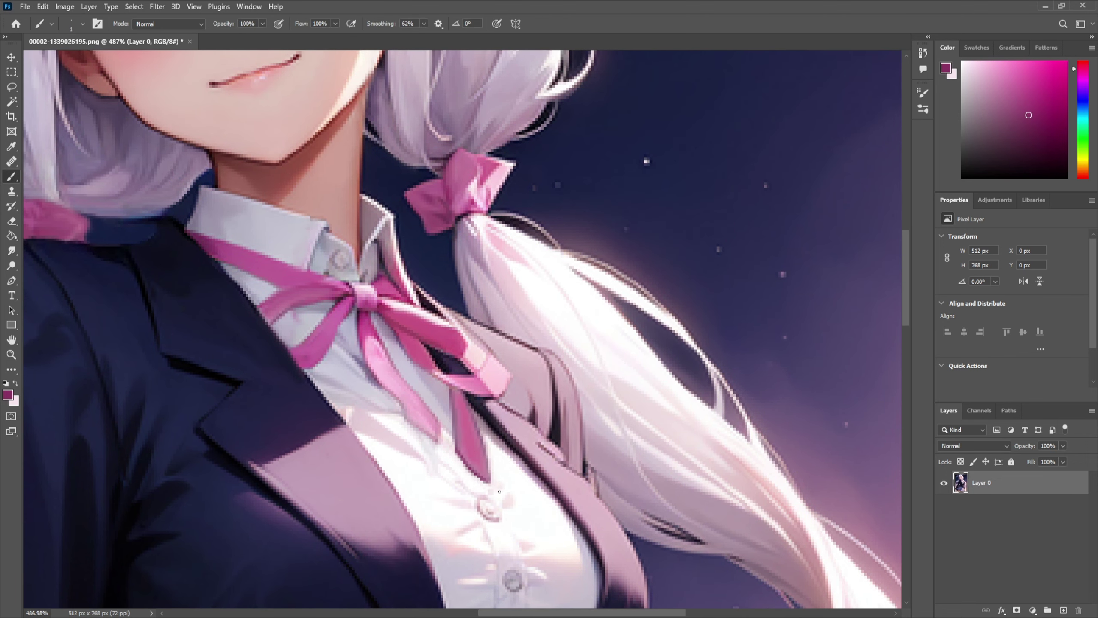
pyautogui.moveTo(490, 476)
pyautogui.mouseDown()
pyautogui.moveTo(471, 407)
pyautogui.moveTo(454, 456)
pyautogui.moveTo(484, 483)
pyautogui.moveTo(495, 471)
pyautogui.mouseUp()
pyautogui.press('r')
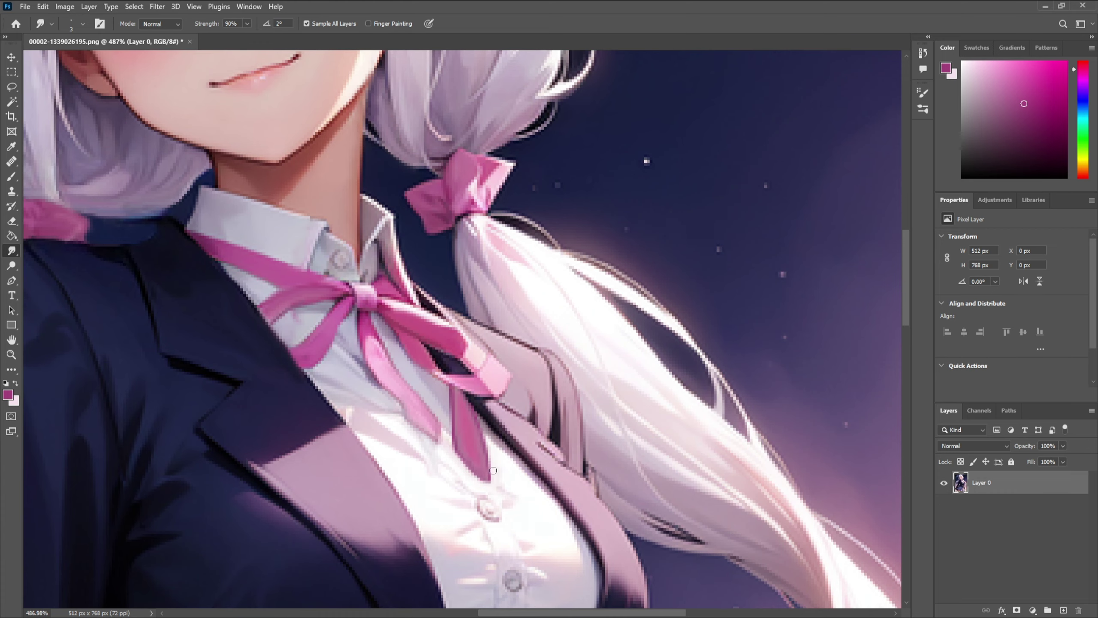
# Paint a sampled lighter pink down the middle of the right-hand ribbon tail and smudge it in
pyautogui.scroll(-1, 460, 415)
pyautogui.press('b')
pyautogui.keyDown('alt'); pyautogui.click(465, 409); pyautogui.keyUp('alt')
pyautogui.moveTo(463, 411); pyautogui.dragTo(483, 472)
pyautogui.press('r')
pyautogui.scroll(1, 467, 411)
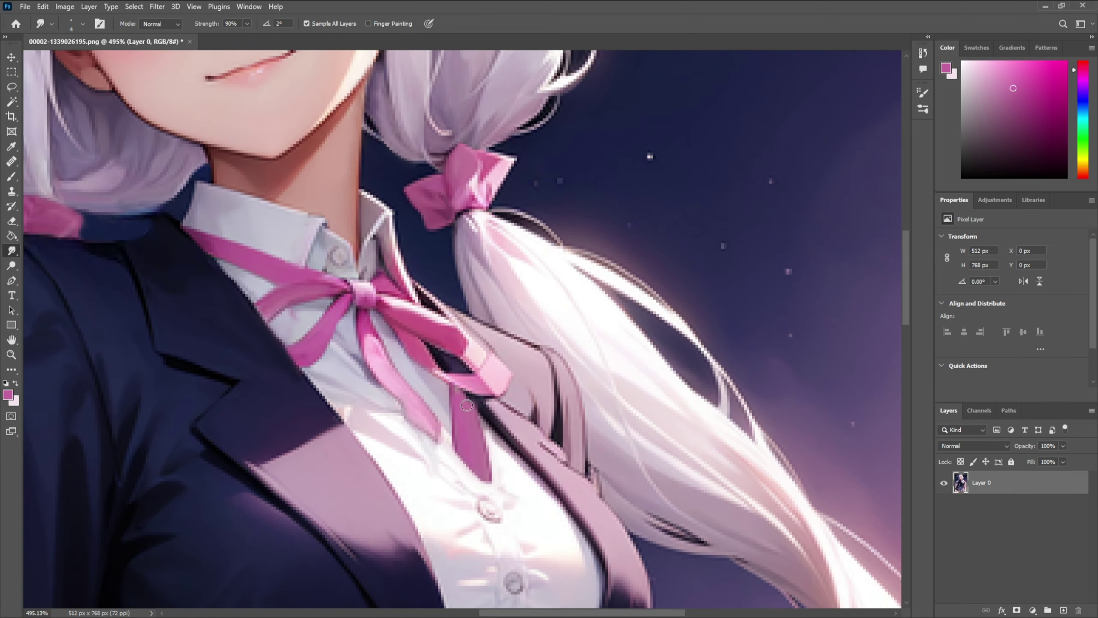
# Reduce the brush size, paint a more saturated pink down the right-hand ribbon tail and blend the stroke
pyautogui.scroll(-1, 467, 411)
pyautogui.press('b')
pyautogui.keyDown('alt'); pyautogui.click(465, 401); pyautogui.keyUp('alt')
pyautogui.press('[')
pyautogui.press('[')
pyautogui.rightClick(465, 401)
pyautogui.click(465, 401)
pyautogui.moveTo(473, 413)
pyautogui.mouseDown()
pyautogui.moveTo(453, 440)
pyautogui.moveTo(478, 461)
pyautogui.mouseUp()
pyautogui.press('r')
pyautogui.scroll(1, 450, 392)
pyautogui.scroll(-3, 475, 388)
pyautogui.scroll(2, 441, 391)
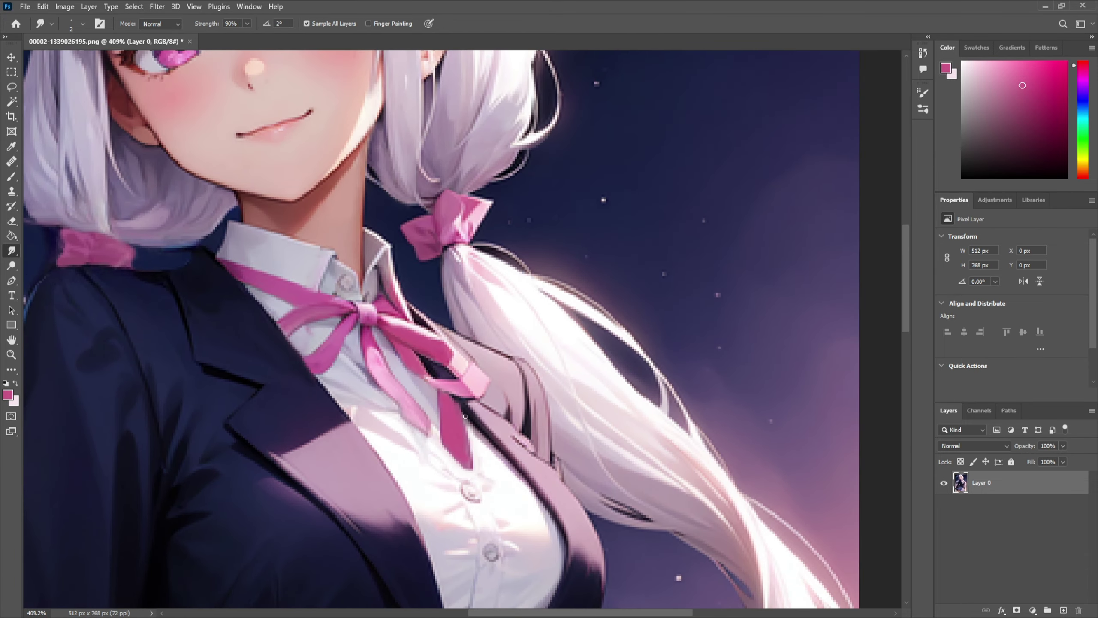
# Add a darker pink edge and a light pink highlight along the right-hand ribbon tail, and switch to smudging
pyautogui.press('b')
pyautogui.keyDown('alt'); pyautogui.click(439, 390); pyautogui.keyUp('alt')
pyautogui.moveTo(438, 392); pyautogui.dragTo(475, 480)
pyautogui.scroll(-3, 475, 479)
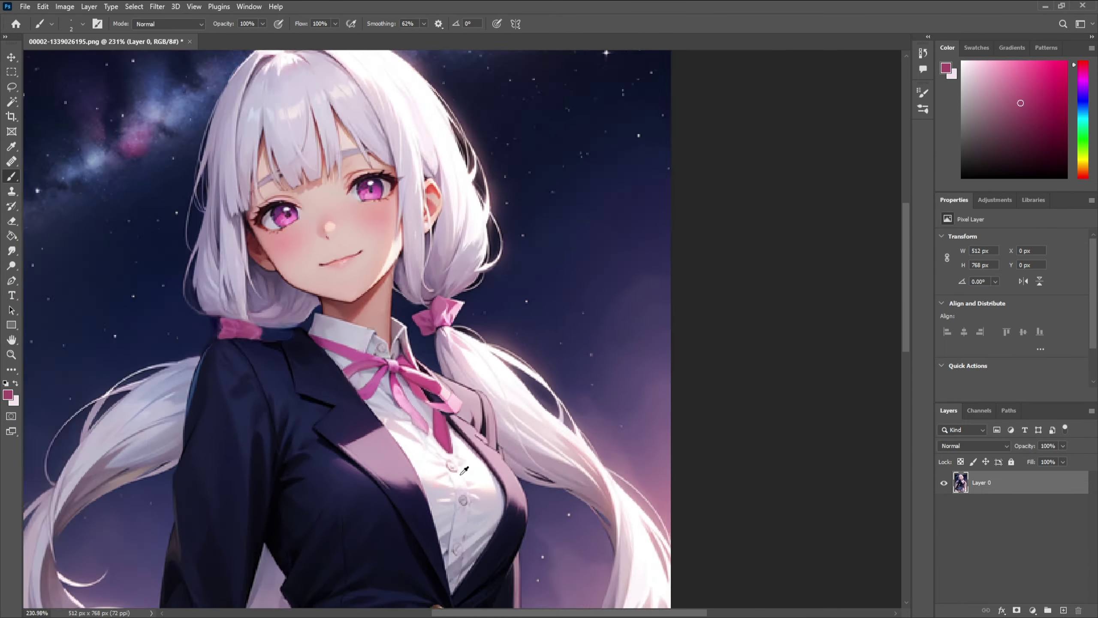
pyautogui.scroll(3, 491, 483)
pyautogui.keyDown('alt'); pyautogui.click(361, 350); pyautogui.keyUp('alt')
pyautogui.moveTo(434, 397); pyautogui.dragTo(440, 440)
pyautogui.press('r')
pyautogui.scroll(-3, 441, 439)
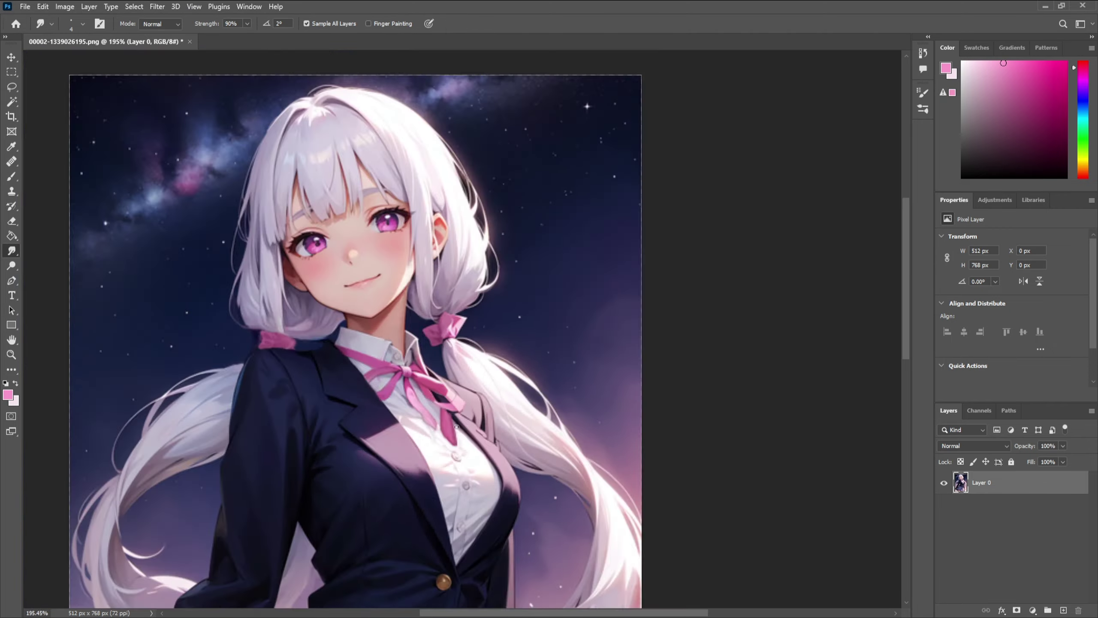
# Shorten the right-hand ribbon tail by smudging its tip back into the white shirt above the button
pyautogui.scroll(3, 458, 439)
pyautogui.scroll(-1, 443, 453)
pyautogui.scroll(2, 441, 450)
pyautogui.scroll(-3, 440, 450)
pyautogui.scroll(3, 439, 449)
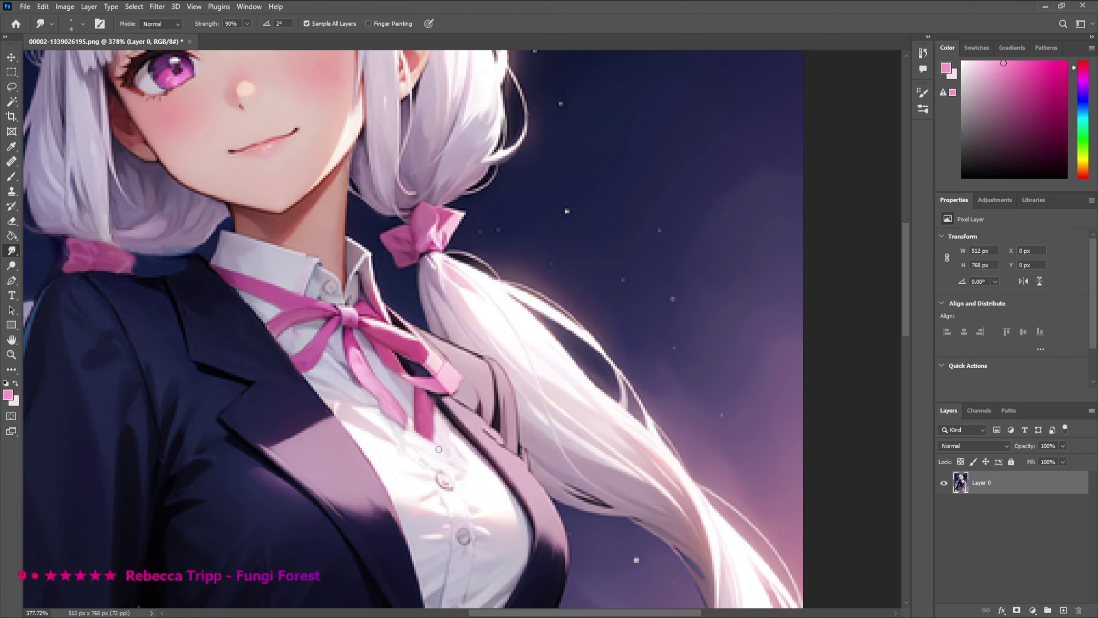
# Examine the shoulder hair, jacket, sleeves and skirt for remaining flaws
pyautogui.scroll(-3, 432, 435)
pyautogui.scroll(3, 338, 366)
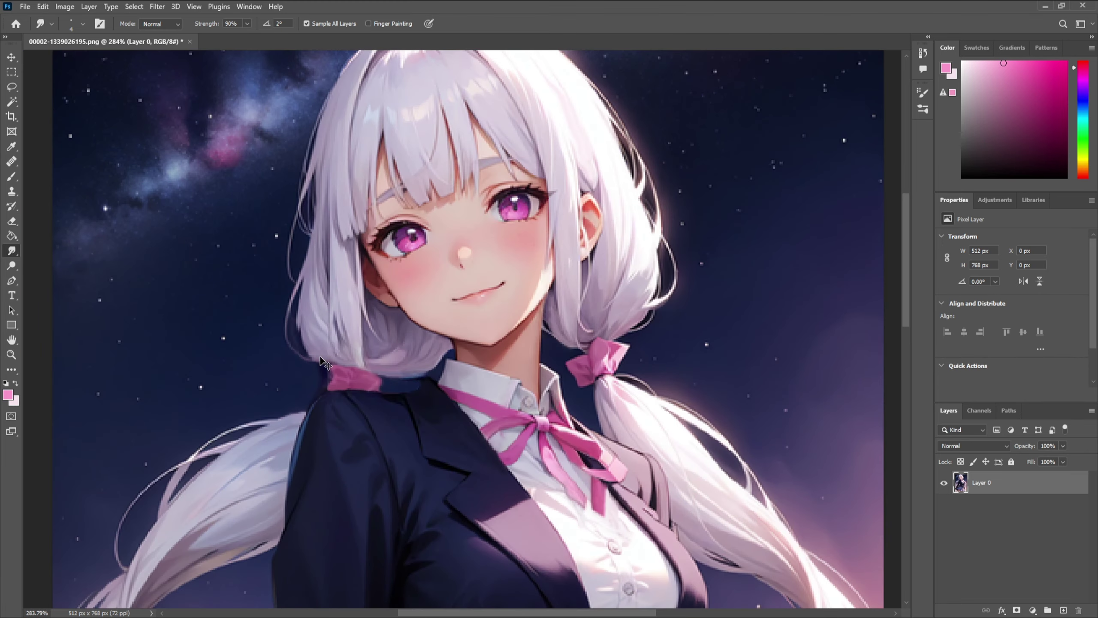
pyautogui.scroll(-2, 333, 432)
pyautogui.scroll(3, 348, 453)
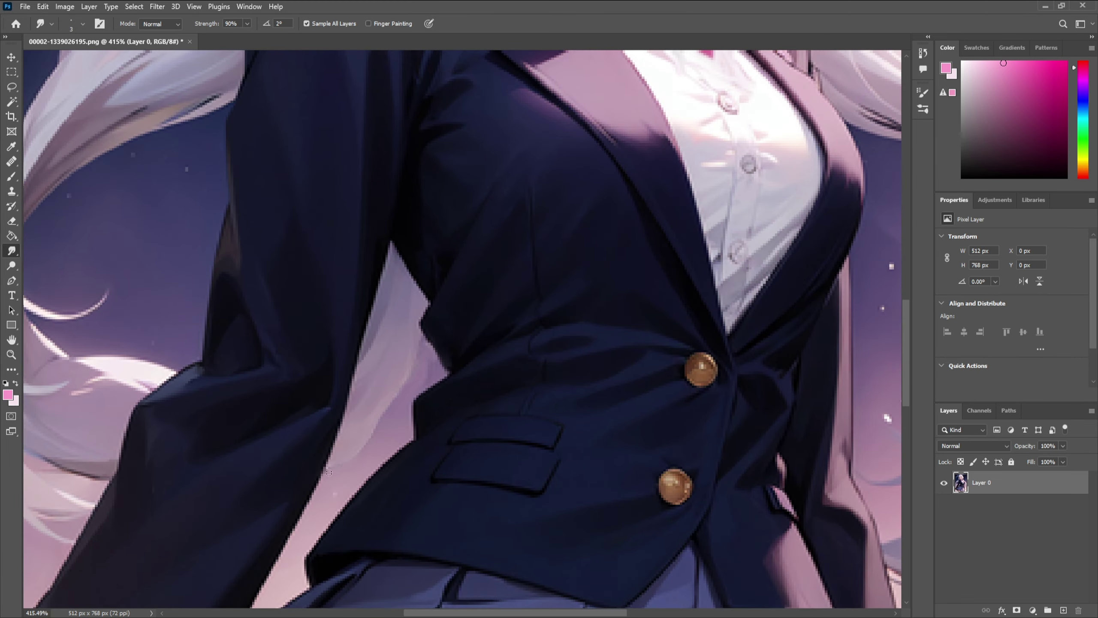
pyautogui.scroll(-3, 342, 459)
pyautogui.scroll(3, 396, 394)
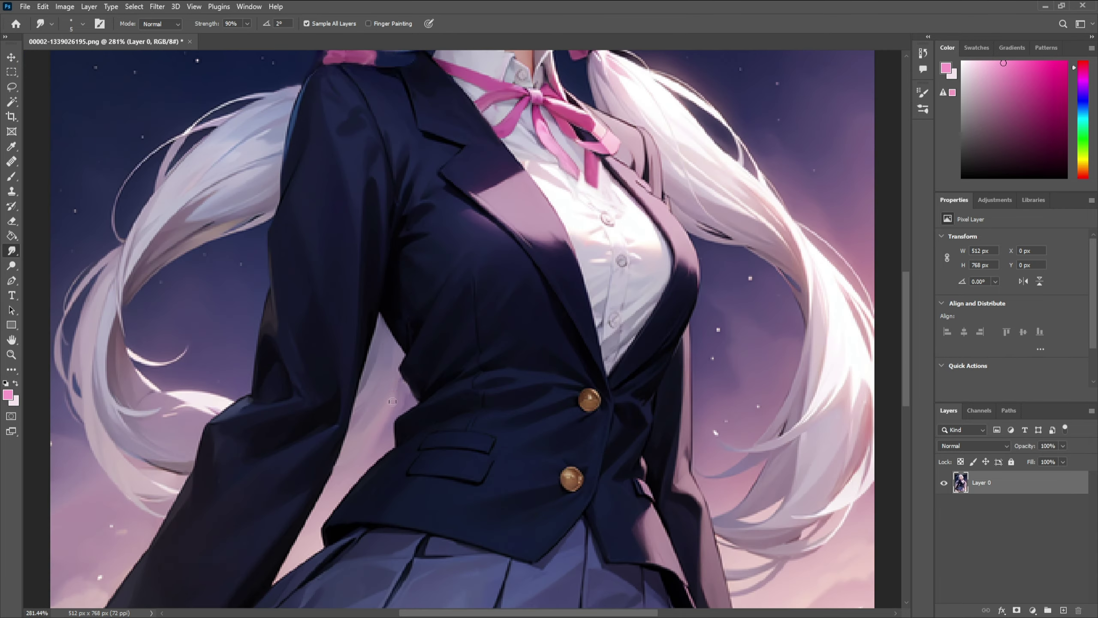
pyautogui.scroll(-3, 393, 399)
pyautogui.scroll(3, 396, 402)
pyautogui.scroll(-4, 419, 407)
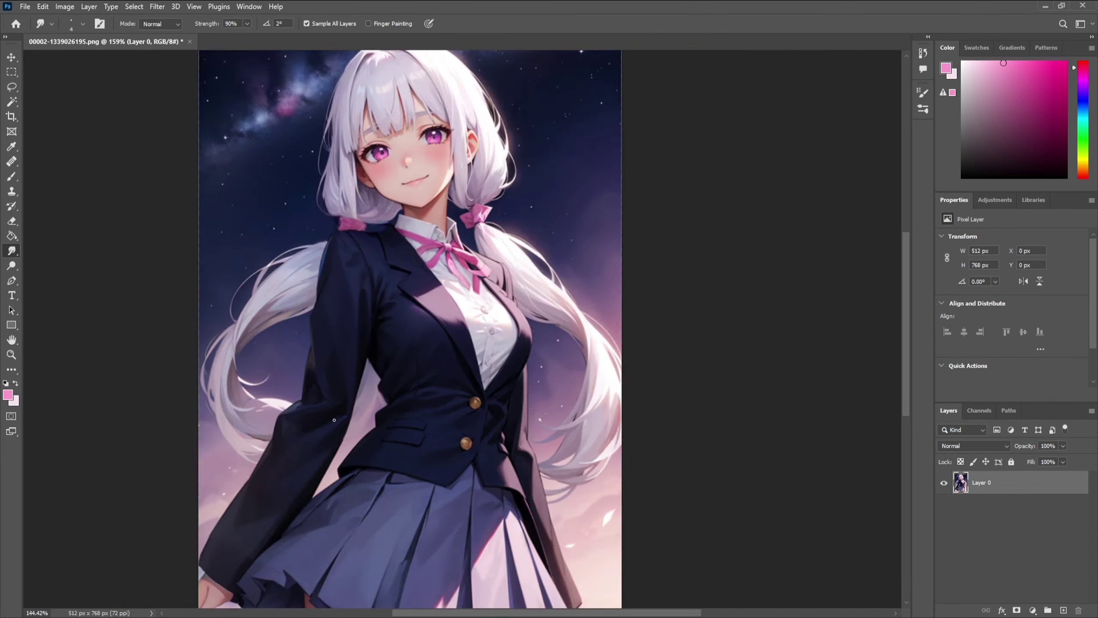
pyautogui.scroll(3, 505, 435)
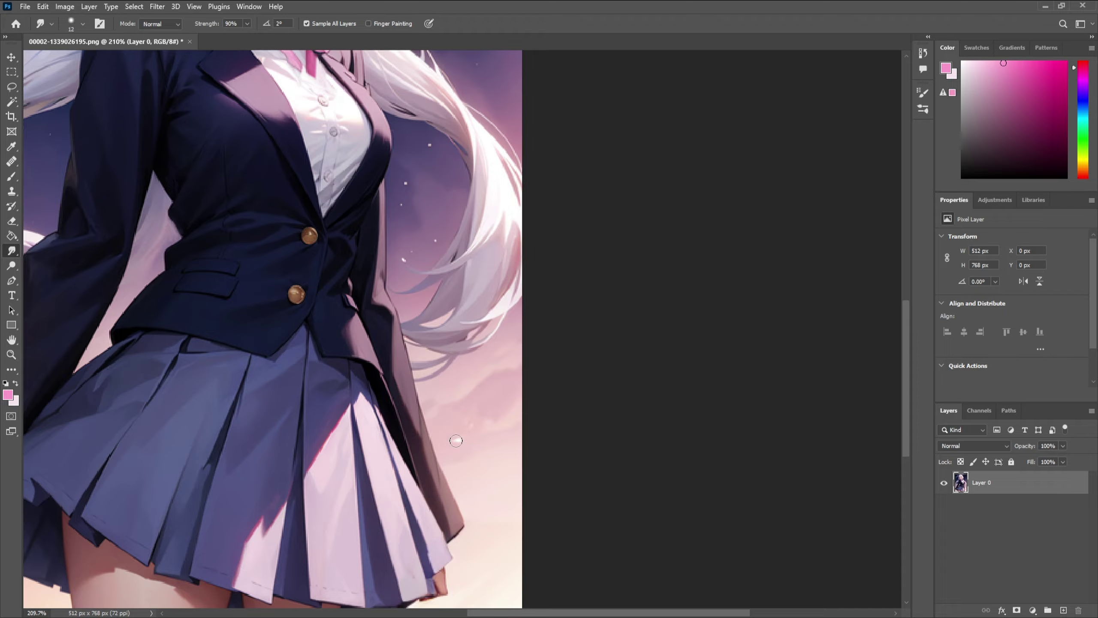
# Reduce the Smudge brush to 3 px for fine retouching of the hair around the face
pyautogui.scroll(-3, 412, 413)
pyautogui.moveTo(412, 413)
pyautogui.mouseDown()
pyautogui.moveTo(516, 420)
pyautogui.moveTo(507, 480)
pyautogui.mouseUp()
pyautogui.scroll(-1, 440, 380)
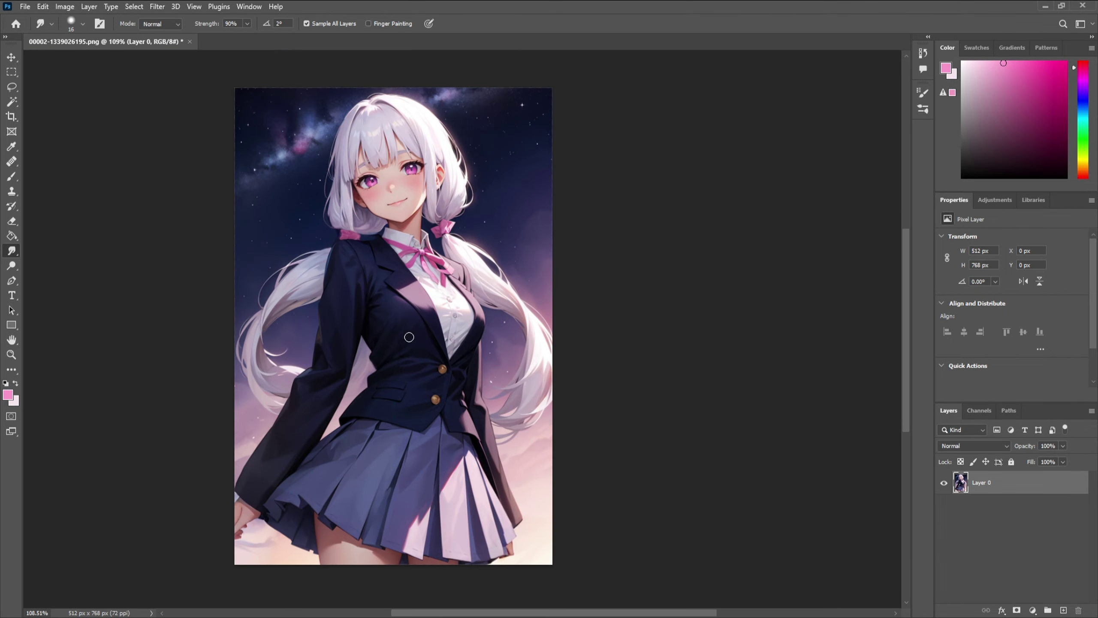
pyautogui.scroll(5, 375, 176)
pyautogui.press('[')
pyautogui.press('[')
pyautogui.press('[')
pyautogui.press('[')
pyautogui.press('[')
pyautogui.press('[')
pyautogui.scroll(-1, 402, 242)
pyautogui.scroll(-4, 359, 296)
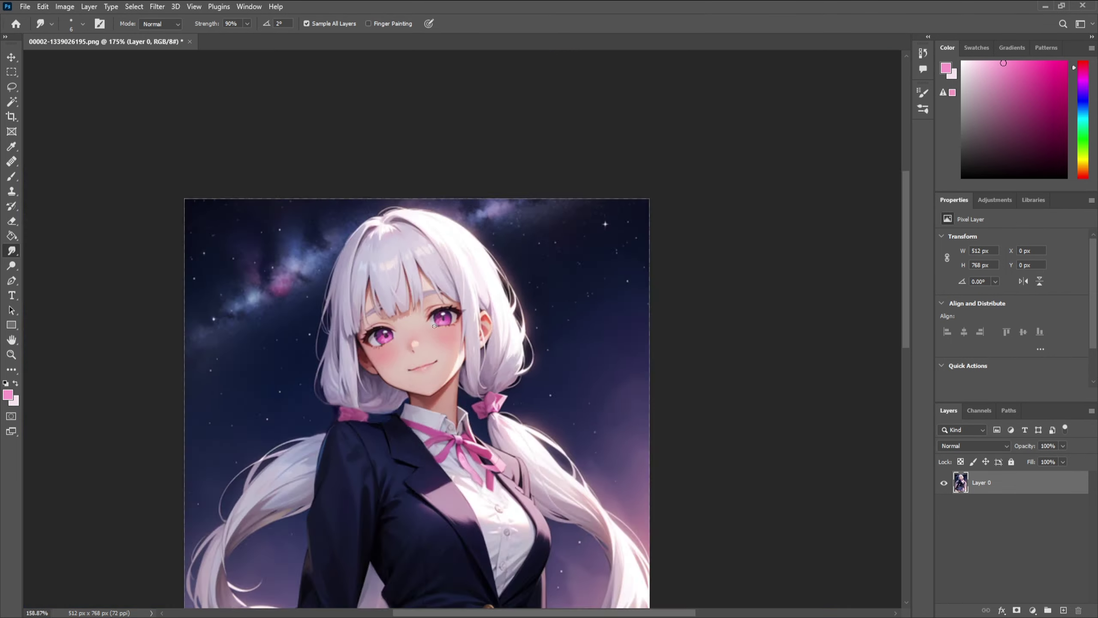
pyautogui.scroll(5, 400, 293)
pyautogui.scroll(-1, 399, 293)
pyautogui.scroll(-4, 426, 156)
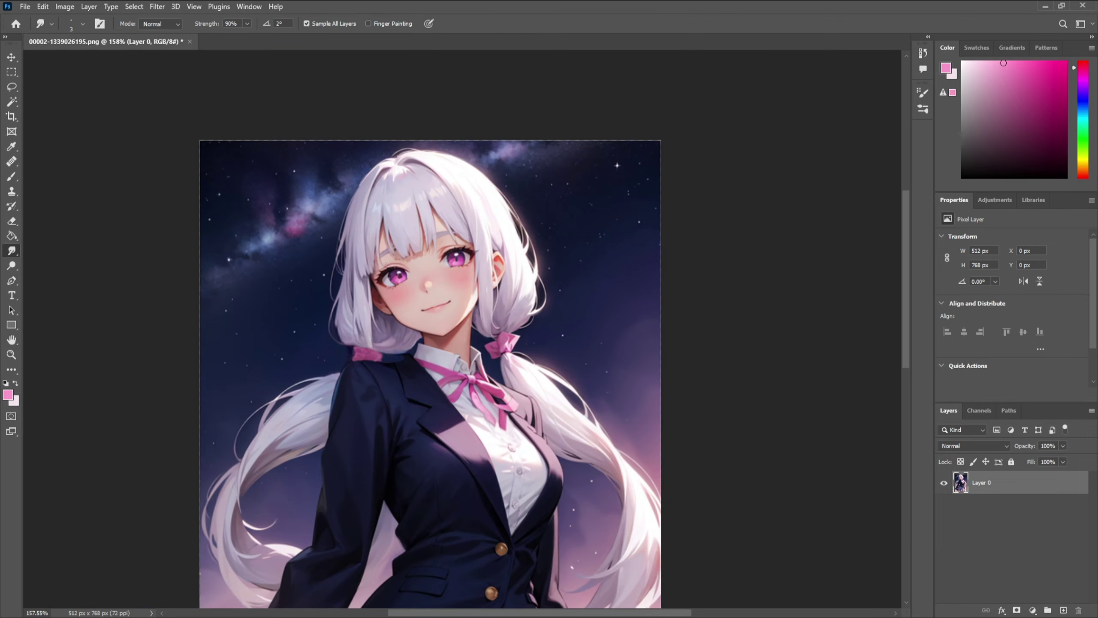
# Smudge away the stray dark marks at the edge of the right-hand ear
pyautogui.scroll(5, 493, 275)
pyautogui.scroll(-3, 493, 277)
pyautogui.scroll(-1, 518, 255)
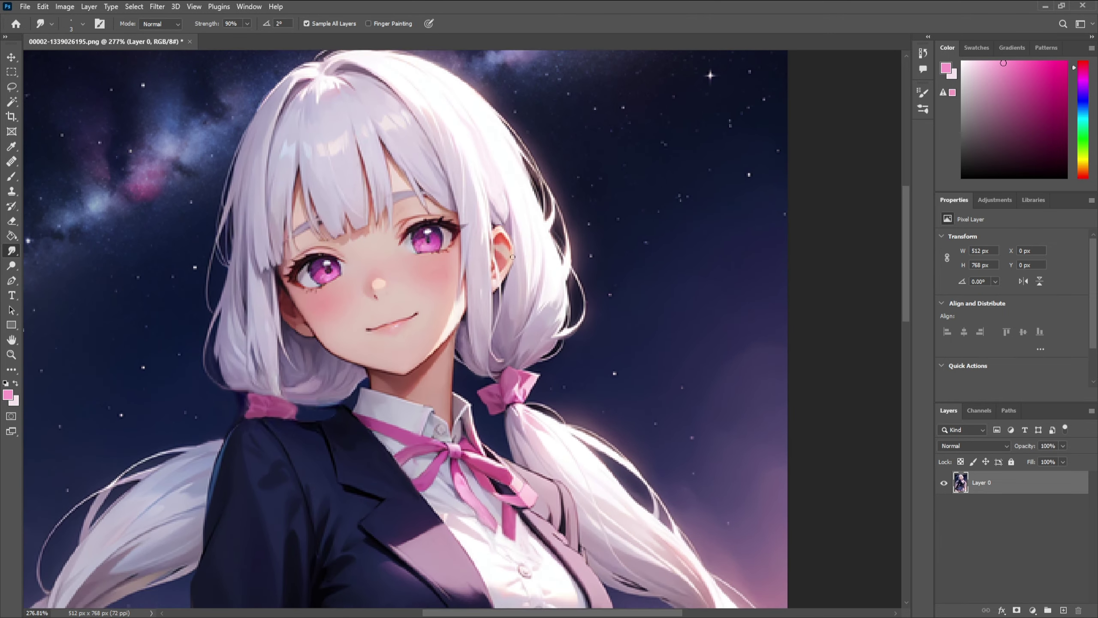
pyautogui.scroll(2, 519, 255)
pyautogui.scroll(-4, 497, 259)
pyautogui.scroll(5, 485, 267)
pyautogui.scroll(-4, 484, 267)
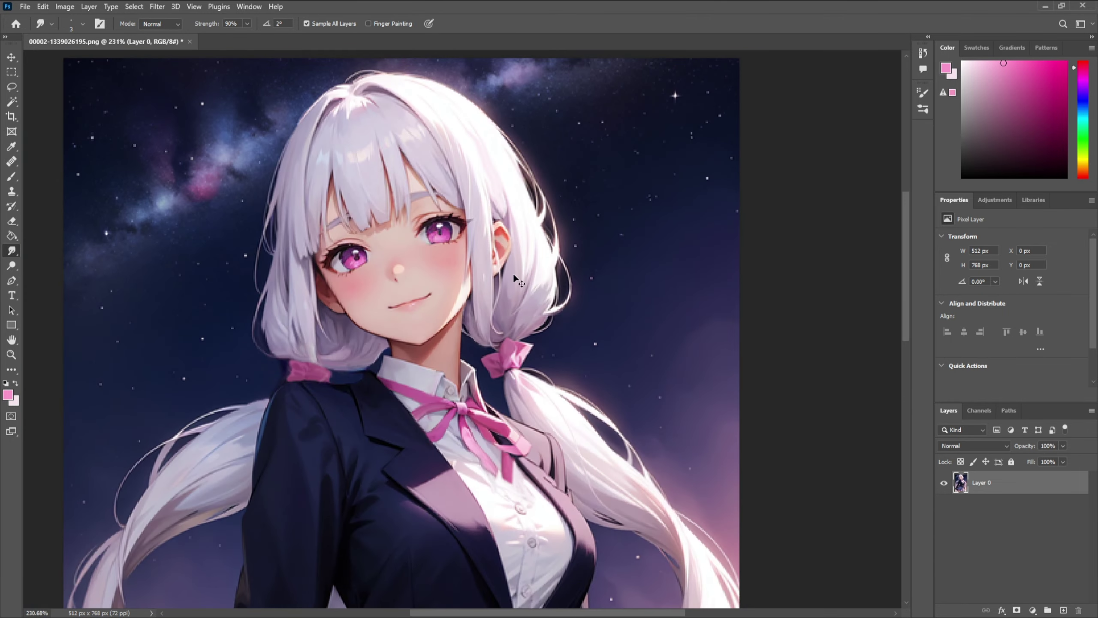
# Sample a muted purple from the hair shadow below the right-hand ear, touch up that spot and return to smudging
pyautogui.scroll(5, 497, 272)
pyautogui.press('b')
pyautogui.keyDown('alt'); pyautogui.click(488, 281); pyautogui.keyUp('alt')
pyautogui.scroll(-2, 488, 277)
pyautogui.scroll(-1, 519, 299)
pyautogui.scroll(-4, 524, 295)
pyautogui.scroll(4, 545, 286)
pyautogui.press('r')
pyautogui.scroll(1, 510, 300)
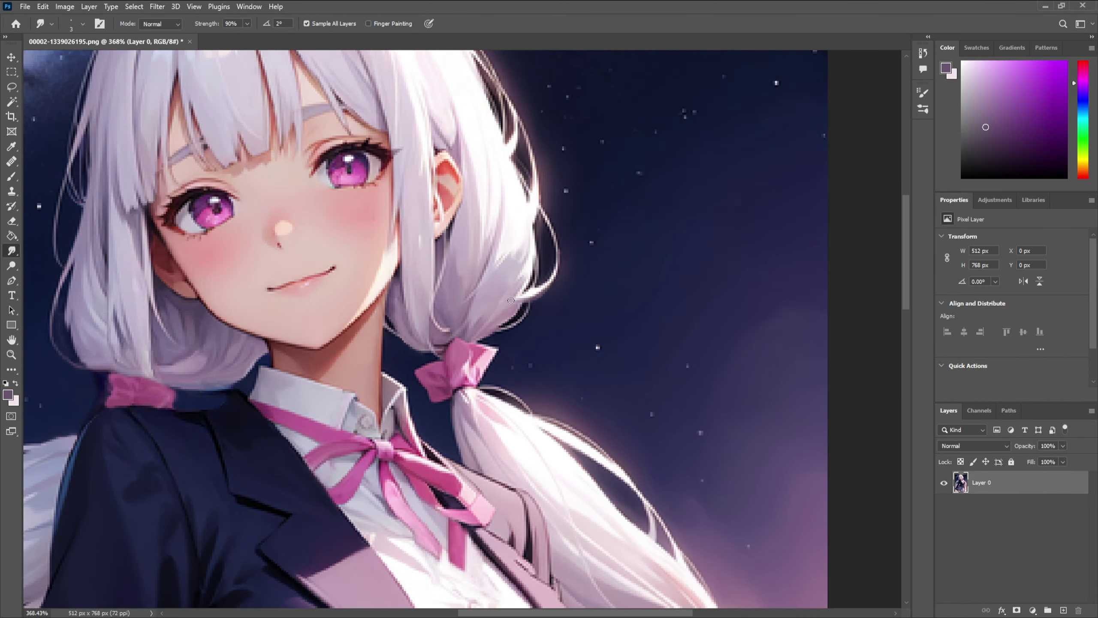
# Smudge the dark marks among the loose strands at the outer edge of the right-hand hair bun
pyautogui.scroll(-5, 526, 294)
pyautogui.scroll(4, 523, 297)
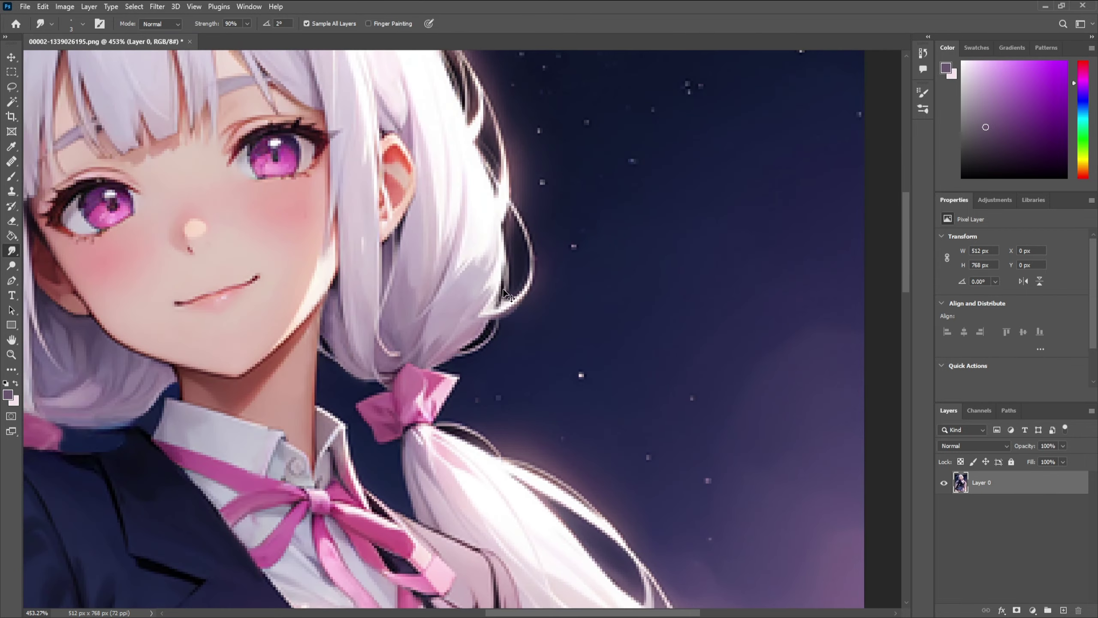
pyautogui.scroll(-1, 519, 299)
pyautogui.scroll(2, 520, 300)
pyautogui.scroll(-3, 520, 303)
pyautogui.scroll(4, 519, 309)
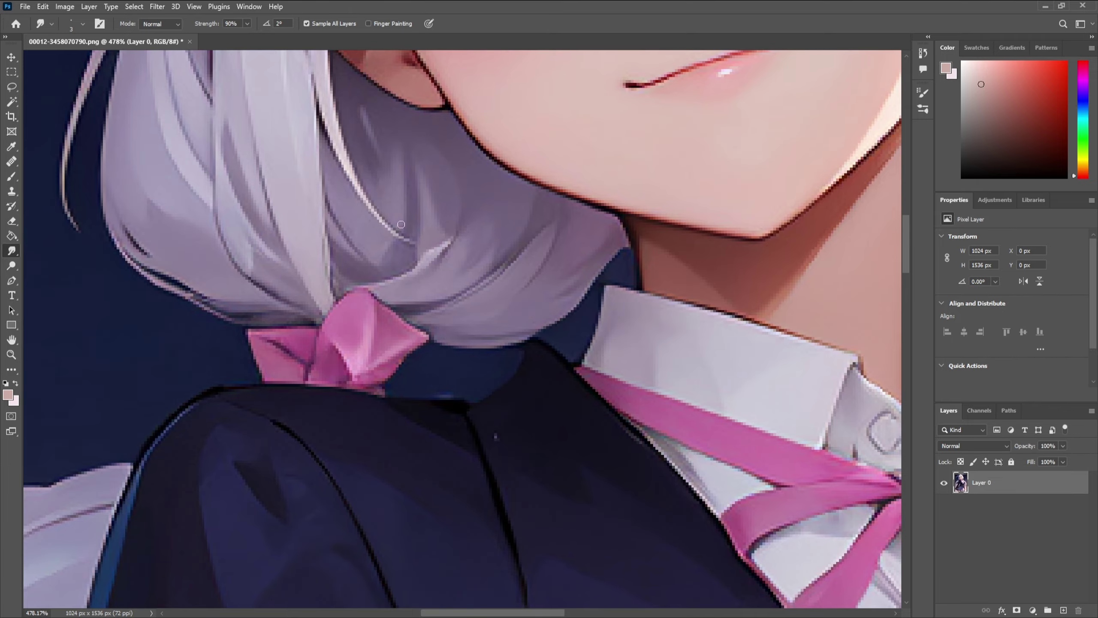
# Smudge the tip of the thin strand crossing the shadowed hair above the left-hand bow
pyautogui.scroll(-5, 390, 256)
pyautogui.scroll(5, 304, 251)
pyautogui.scroll(-5, 310, 255)
pyautogui.scroll(5, 350, 130)
pyautogui.scroll(-1, 456, 177)
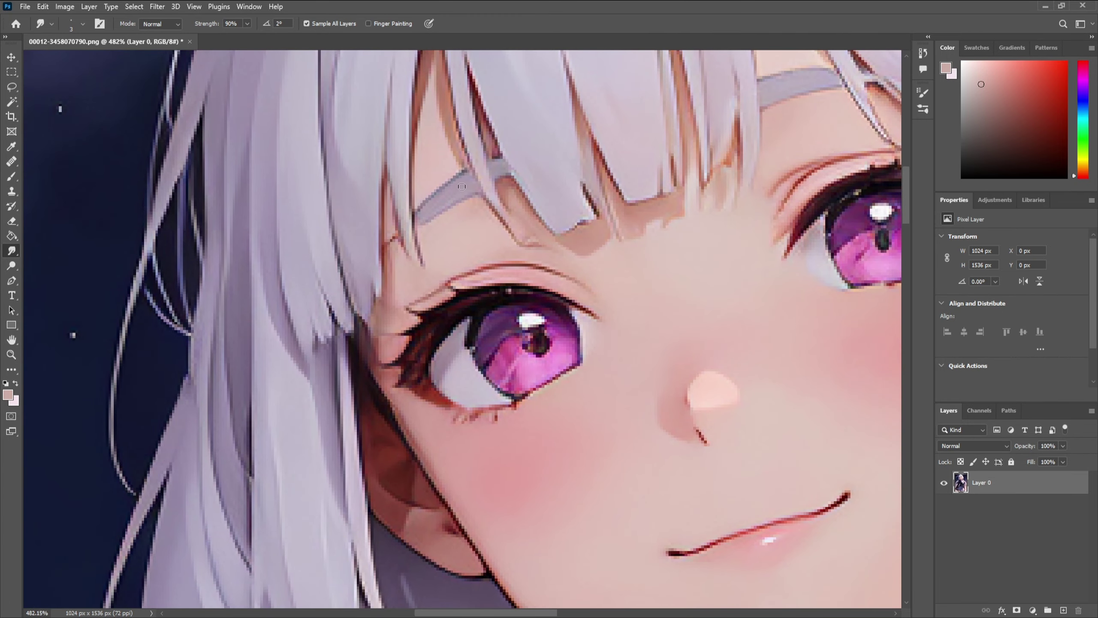
# Sample the grey-purple of the left-hand eyebrow, touch it up under the fringe with a 1 px brush, and switch to smudging
pyautogui.press('b')
pyautogui.keyDown('alt'); pyautogui.click(491, 161); pyautogui.keyUp('alt')
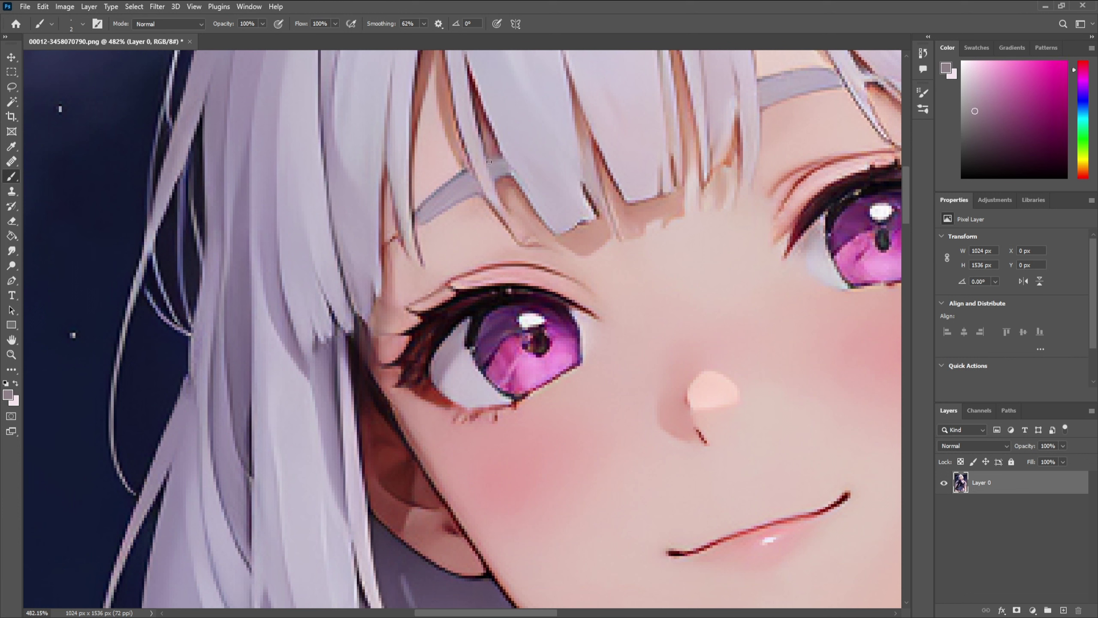
pyautogui.keyDown('alt'); pyautogui.rightClick(503, 159); pyautogui.keyUp('alt')
pyautogui.keyDown('alt'); pyautogui.click(462, 175); pyautogui.keyUp('alt')
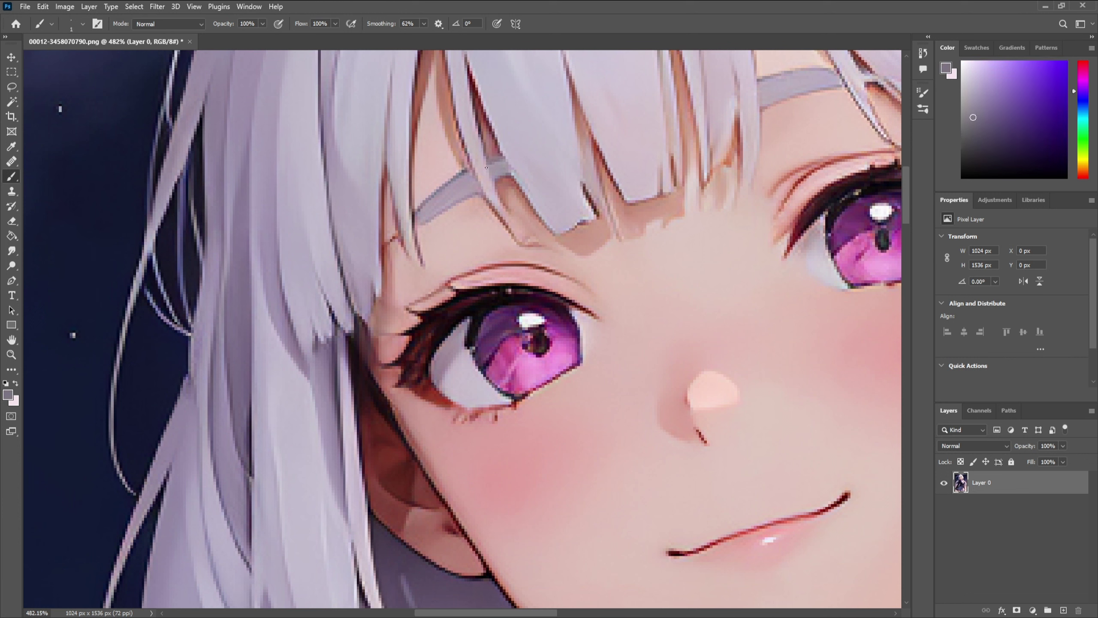
pyautogui.press('r')
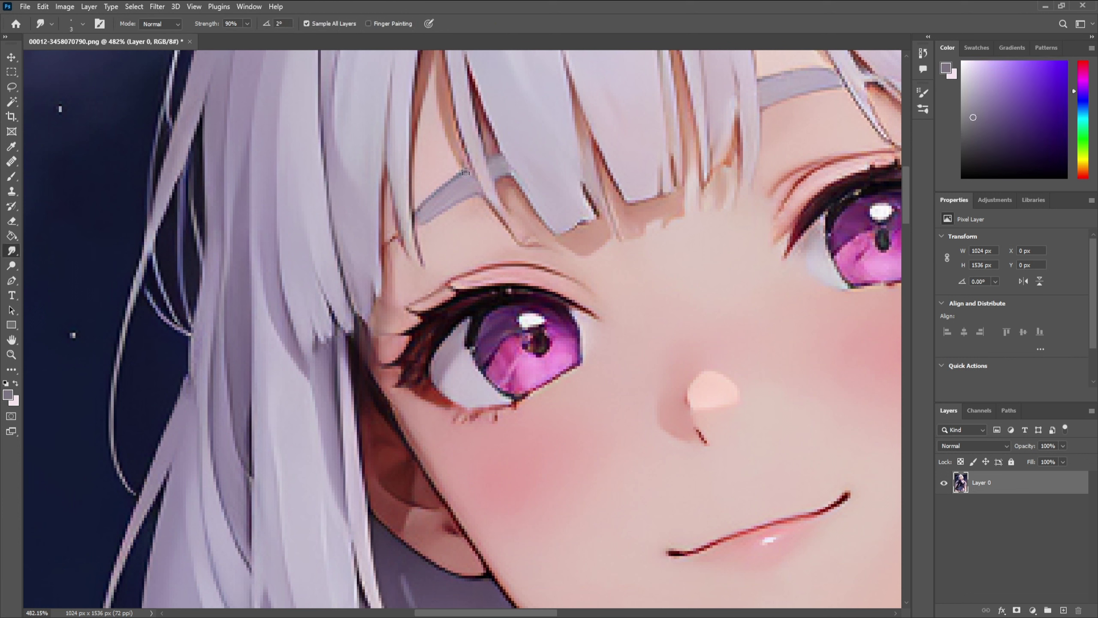
# Smudge the fringe tips and their forehead shadow beside the left-hand eyebrow to clean up the edges
pyautogui.scroll(-3, 476, 172)
pyautogui.scroll(3, 476, 171)
pyautogui.moveTo(438, 222); pyautogui.dragTo(454, 248)
pyautogui.moveTo(450, 255); pyautogui.dragTo(490, 266)
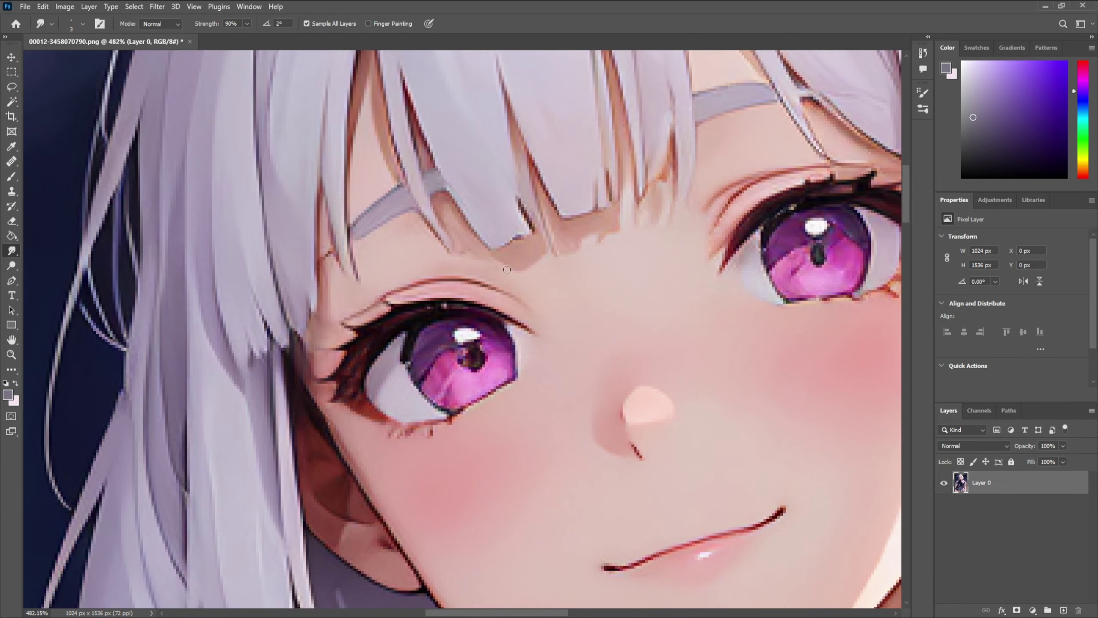
pyautogui.scroll(-5, 469, 255)
pyautogui.scroll(4, 413, 278)
pyautogui.moveTo(402, 265); pyautogui.dragTo(415, 287)
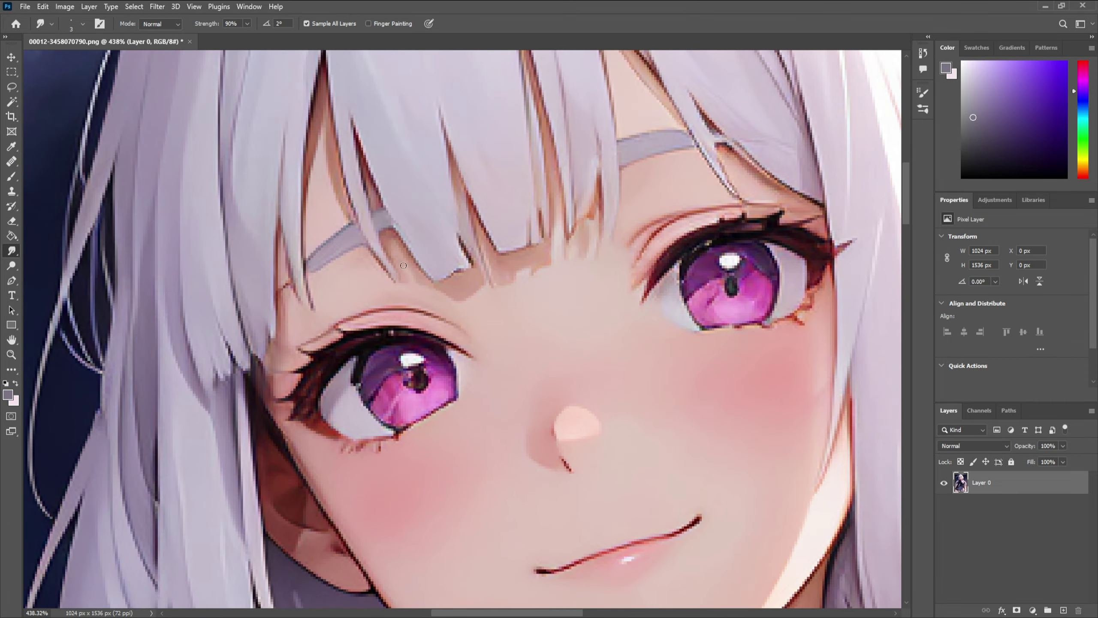
pyautogui.scroll(-4, 414, 288)
pyautogui.scroll(2, 524, 198)
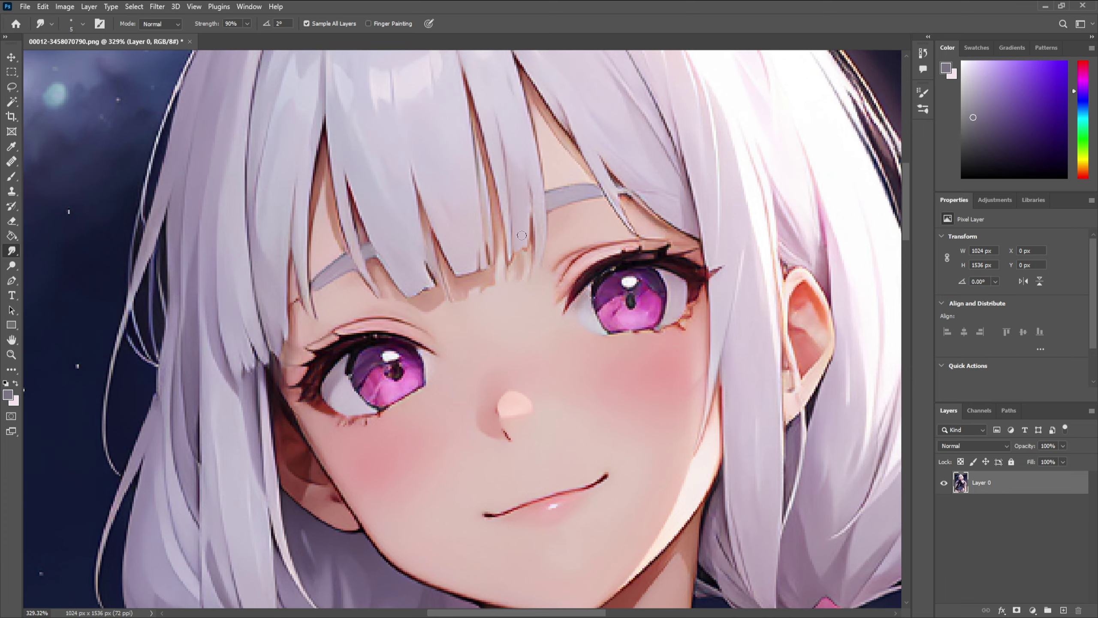
# Smudge the fringe strands between the eyebrows and up toward the crown
pyautogui.scroll(-5, 534, 198)
pyautogui.scroll(4, 541, 197)
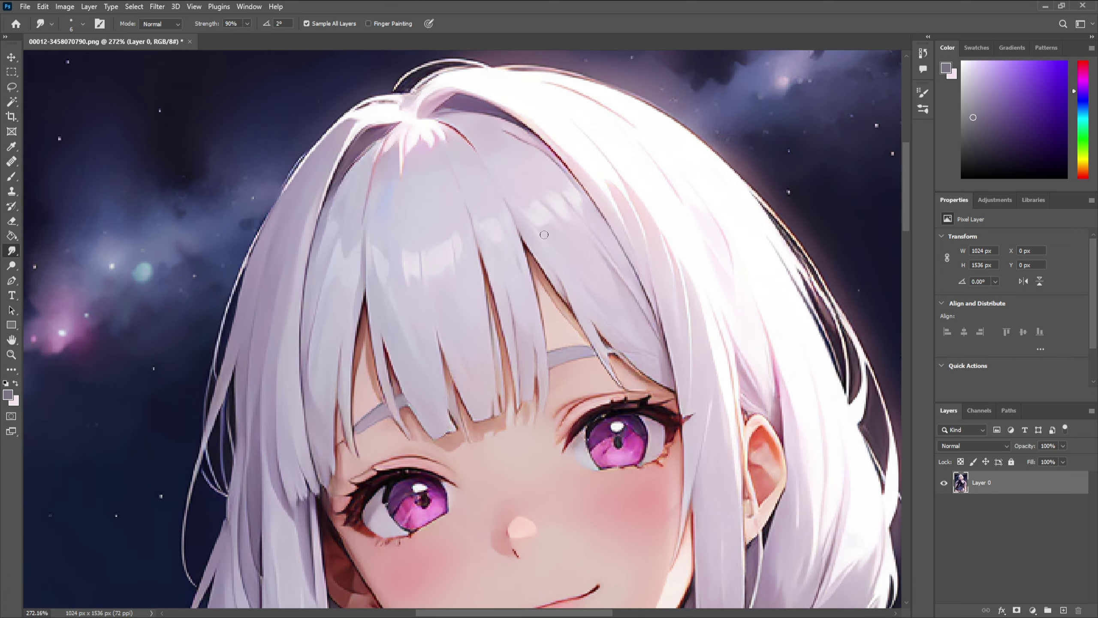
pyautogui.scroll(-4, 549, 194)
pyautogui.scroll(6, 605, 260)
# Reduce the brush, sample the pale hair colour and paint a thin strand down the front of the right-hand ear
pyautogui.press('[')
pyautogui.press('[')
pyautogui.press('[')
pyautogui.press('[')
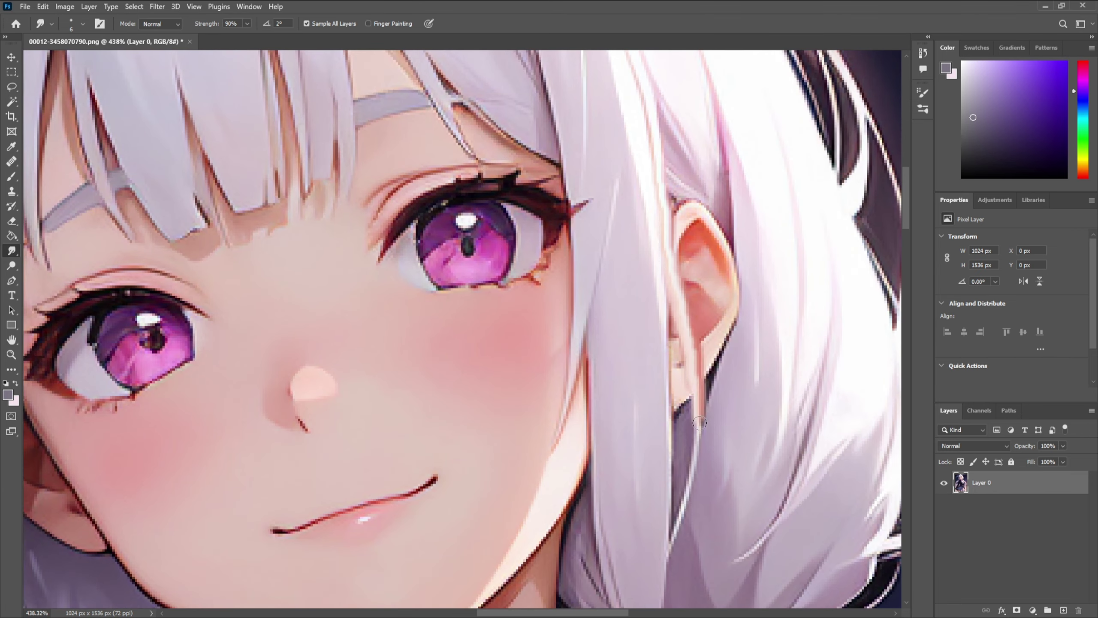
pyautogui.moveTo(683, 340); pyautogui.dragTo(561, 307)
pyautogui.scroll(4, 561, 294)
pyautogui.scroll(-4, 586, 294)
pyautogui.press('b')
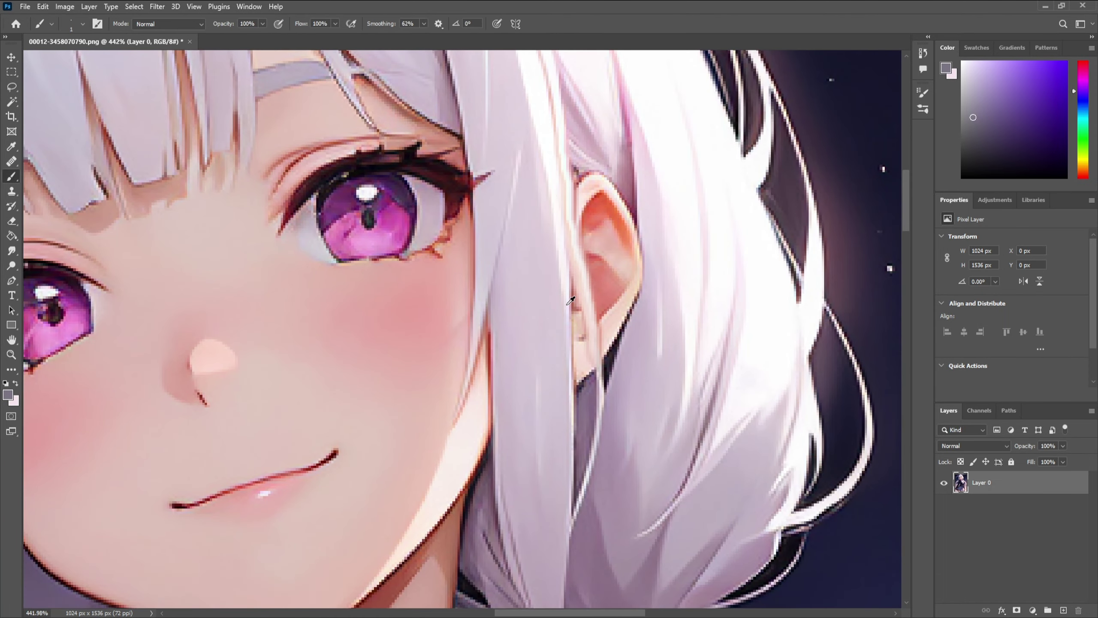
pyautogui.keyDown('alt'); pyautogui.click(582, 272); pyautogui.keyUp('alt')
pyautogui.moveTo(580, 263)
pyautogui.mouseDown()
pyautogui.moveTo(604, 422)
pyautogui.moveTo(605, 398)
pyautogui.mouseUp()
pyautogui.scroll(-3, 573, 233)
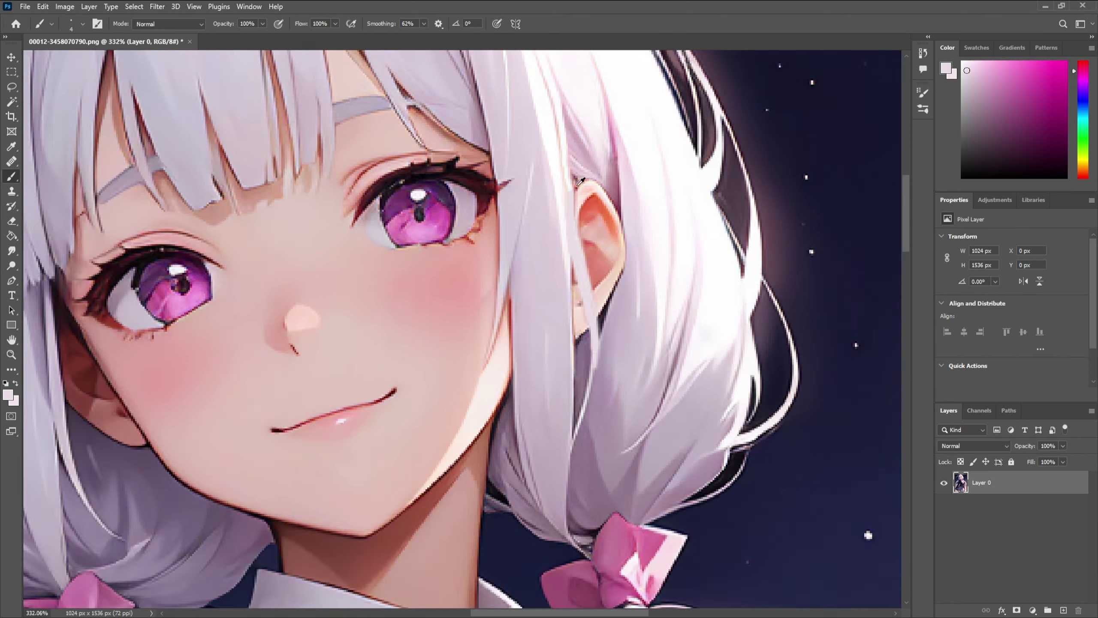
# Smudge the painted strand and the leftover marks on the earlobe into the surrounding hair and skin
pyautogui.scroll(2, 579, 235)
pyautogui.press('r')
pyautogui.scroll(-4, 598, 434)
pyautogui.scroll(3, 605, 423)
pyautogui.scroll(-3, 605, 420)
pyautogui.scroll(4, 616, 412)
pyautogui.press(']')
pyautogui.scroll(-4, 577, 372)
pyautogui.scroll(4, 584, 368)
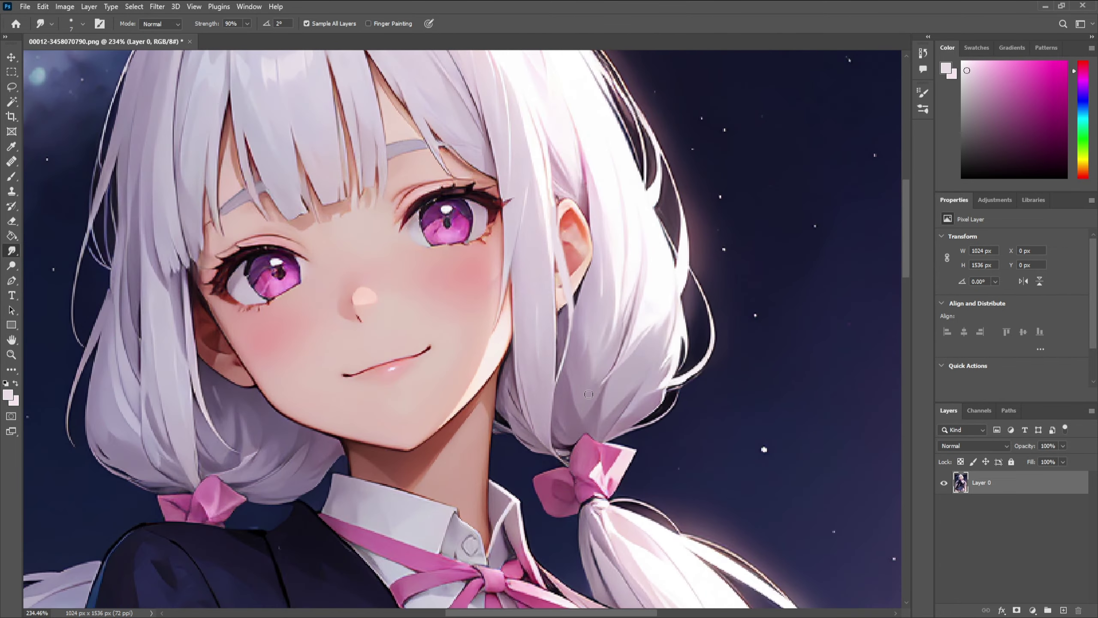
# Smudge the gathered hair above the right-hand bow with a smaller brush
pyautogui.scroll(-3, 607, 359)
pyautogui.scroll(4, 610, 355)
pyautogui.scroll(-5, 611, 216)
pyautogui.scroll(3, 599, 328)
pyautogui.press('[')
pyautogui.scroll(2, 599, 327)
pyautogui.scroll(-5, 577, 316)
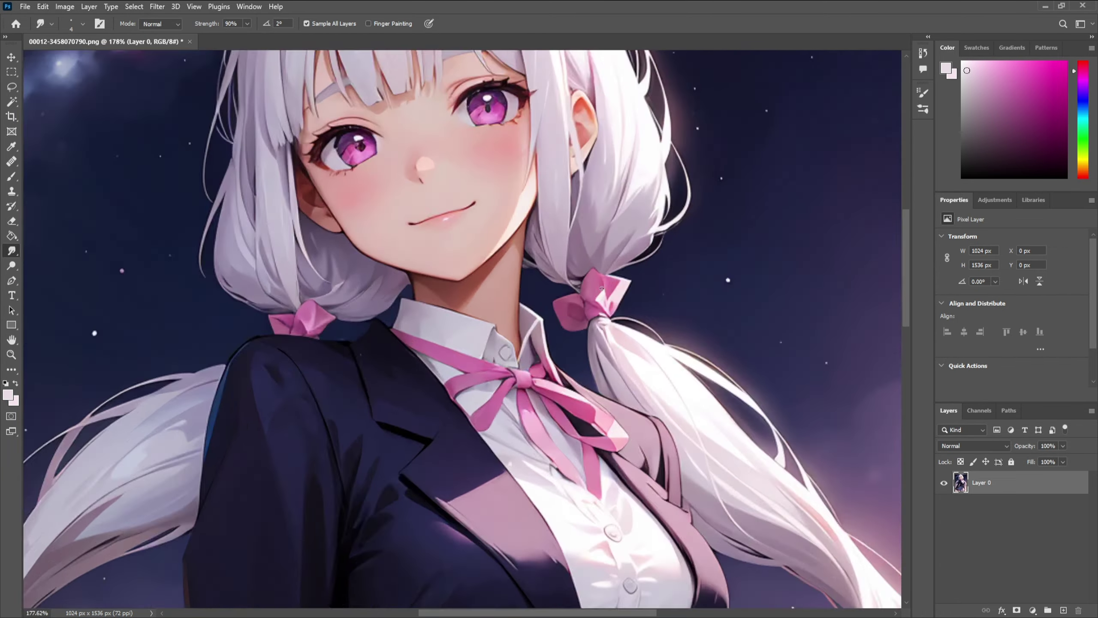
# Set the Smudge brush to 3 px and start cleaning the jacket shoulder beside the neck ribbon's tail
pyautogui.scroll(6, 605, 411)
pyautogui.press(']')
pyautogui.press(']')
pyautogui.scroll(-3, 513, 357)
pyautogui.scroll(3, 519, 350)
pyautogui.scroll(-3, 544, 359)
pyautogui.scroll(2, 545, 359)
pyautogui.press('[')
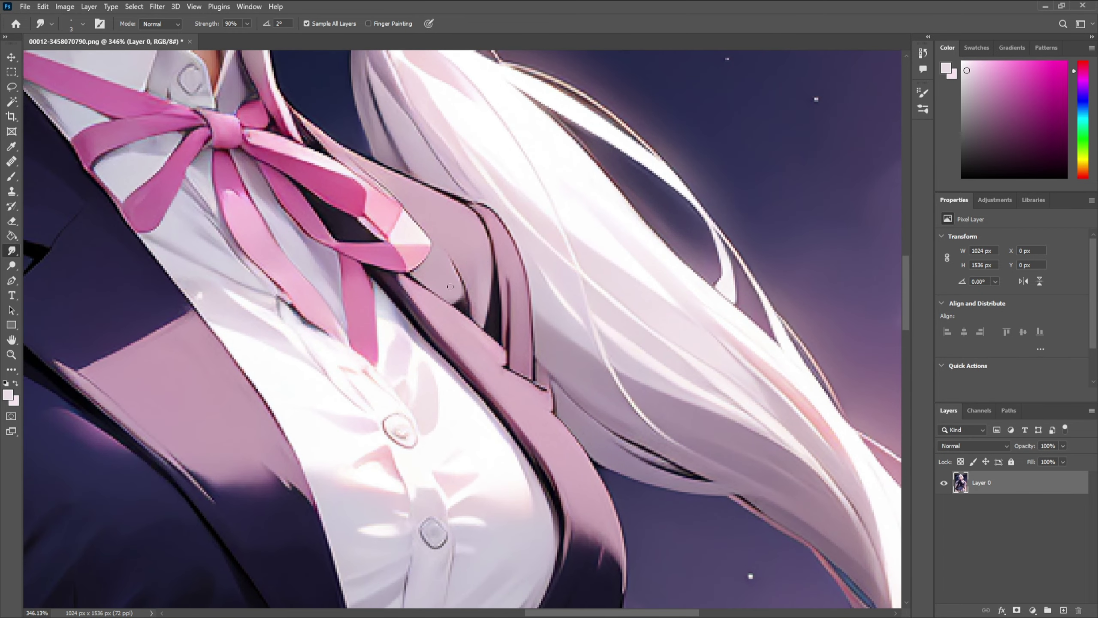
# Smudge out the dark ends of the folds where the mauve sleeve meets the lapel
pyautogui.scroll(-3, 457, 288)
pyautogui.scroll(3, 473, 303)
pyautogui.press(']')
pyautogui.press(']')
pyautogui.press(']')
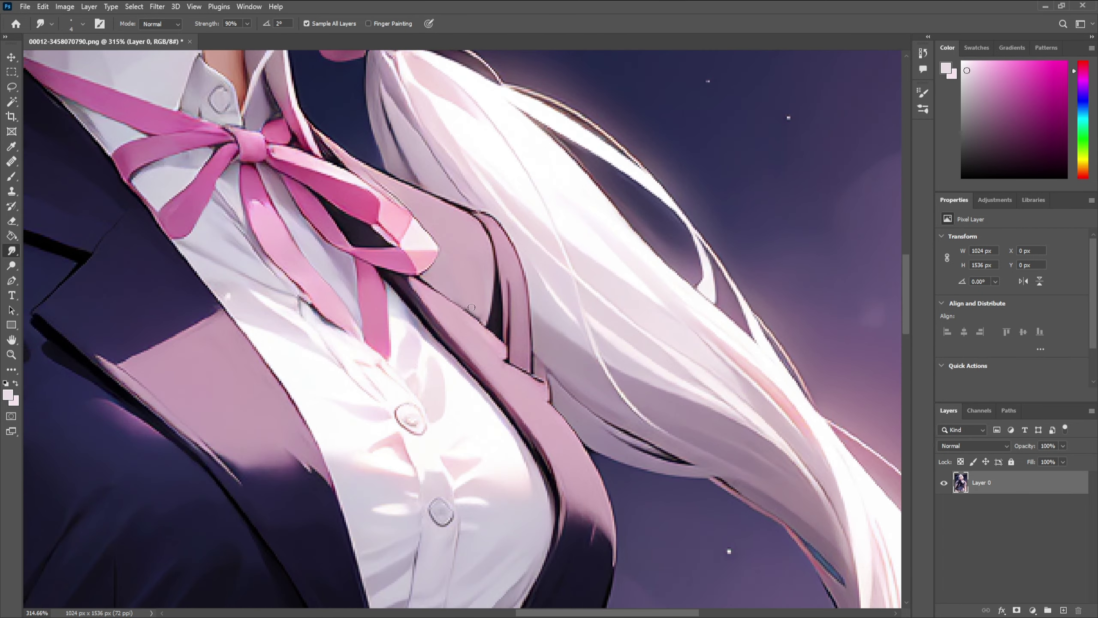
pyautogui.scroll(-3, 462, 298)
pyautogui.scroll(4, 498, 342)
pyautogui.press(']')
pyautogui.moveTo(503, 351); pyautogui.dragTo(557, 388)
# Sample a dark mauve from the jacket, set brush smoothing to 58% and redo the outline along the lapel's outer edge
pyautogui.keyDown('alt'); pyautogui.rightClick(478, 307); pyautogui.keyUp('alt')
pyautogui.press('b')
pyautogui.keyDown('alt'); pyautogui.click(461, 291); pyautogui.keyUp('alt')
pyautogui.moveTo(463, 300); pyautogui.dragTo(557, 384)
pyautogui.hotkey('ctrl', 'z')
pyautogui.click(423, 23)
pyautogui.click(403, 23)
pyautogui.moveTo(424, 23); pyautogui.dragTo(439, 24)
pyautogui.keyDown('alt'); pyautogui.rightClick(511, 353); pyautogui.keyUp('alt')
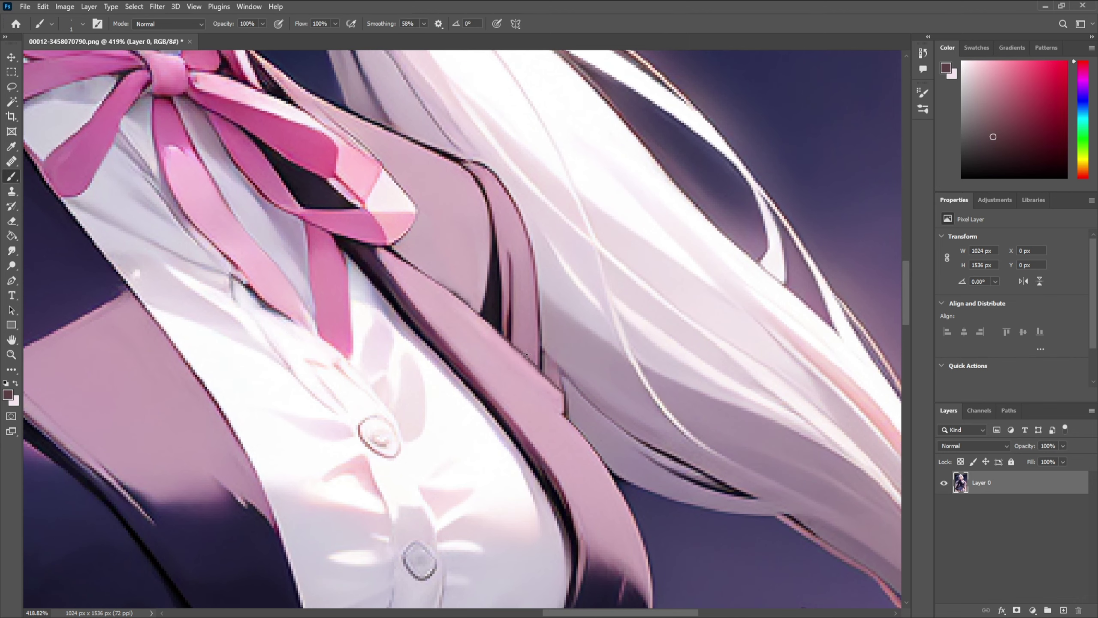
# Smudge the black fold gap on the shoulder and the lapel edge beneath it into a clean outline
pyautogui.scroll(-4, 527, 354)
pyautogui.scroll(4, 527, 354)
pyautogui.press('r')
pyautogui.moveTo(513, 283); pyautogui.dragTo(509, 362)
pyautogui.scroll(1, 481, 355)
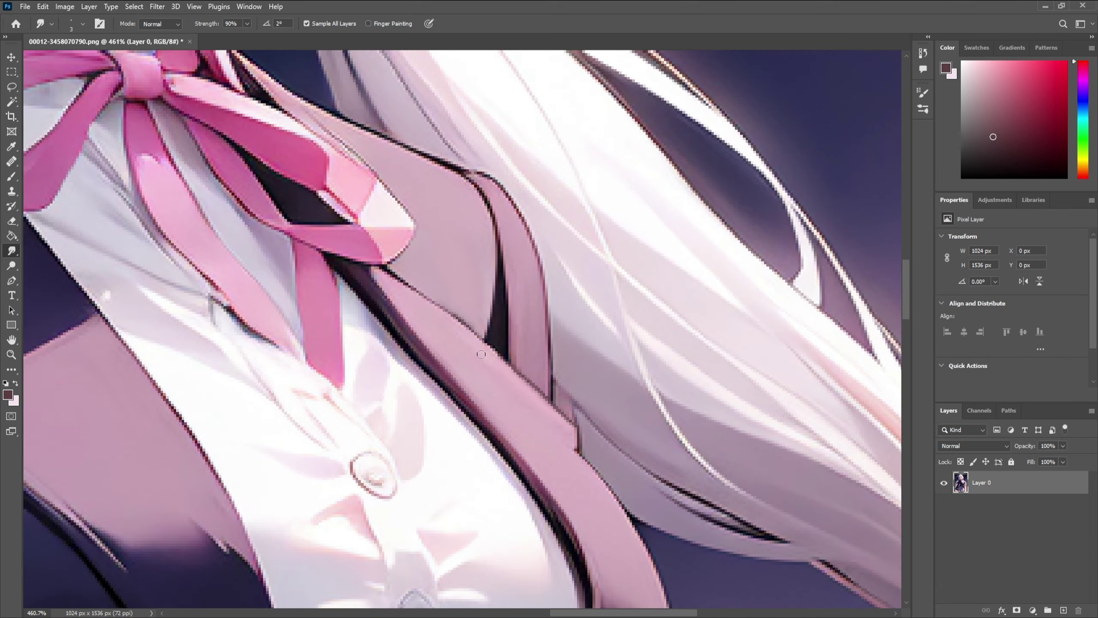
pyautogui.scroll(-4, 481, 354)
pyautogui.scroll(4, 601, 532)
# Undo the last enlarged smudge stroke, reduce the brush to 6 px and smudge the skirt's pleat edges
pyautogui.press(']')
pyautogui.press(']')
pyautogui.press(']')
pyautogui.press(']')
pyautogui.press(']')
pyautogui.press(']')
pyautogui.hotkey('ctrl', 'z')
pyautogui.press('[')
pyautogui.press('[')
pyautogui.press('[')
pyautogui.press('[')
pyautogui.moveTo(566, 514); pyautogui.dragTo(568, 531)
pyautogui.scroll(-2, 567, 540)
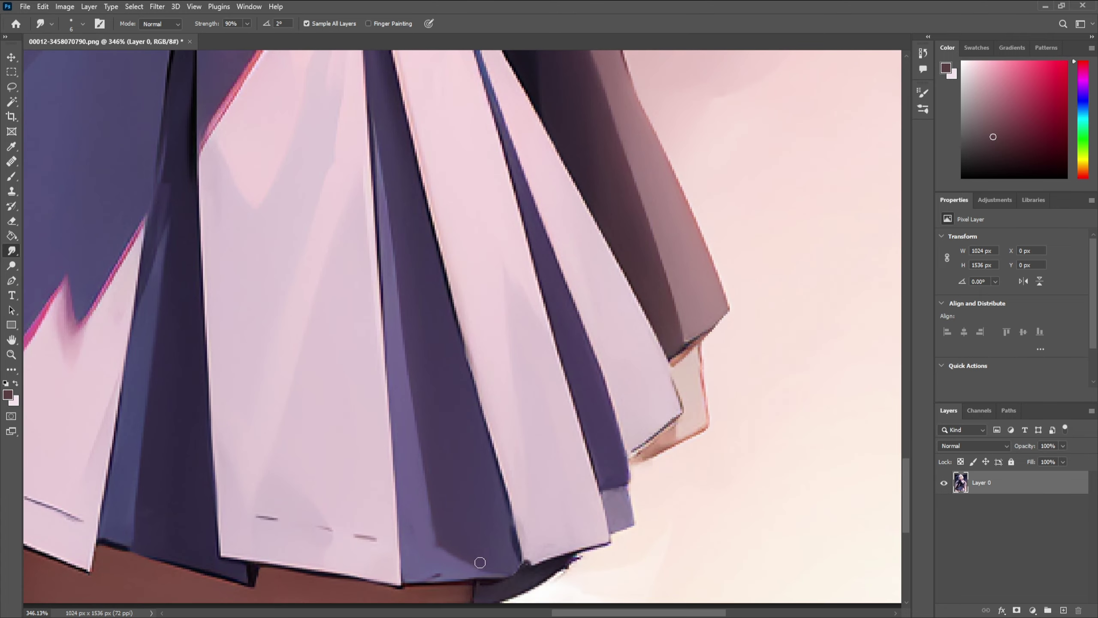
# Smudge the small pale pleat end at the right-hand corner of the skirt hem
pyautogui.scroll(-2, 473, 559)
pyautogui.scroll(4, 541, 526)
pyautogui.moveTo(651, 498); pyautogui.dragTo(627, 511)
pyautogui.scroll(-4, 634, 504)
pyautogui.scroll(2, 414, 268)
pyautogui.scroll(-3, 414, 268)
pyautogui.scroll(5, 228, 405)
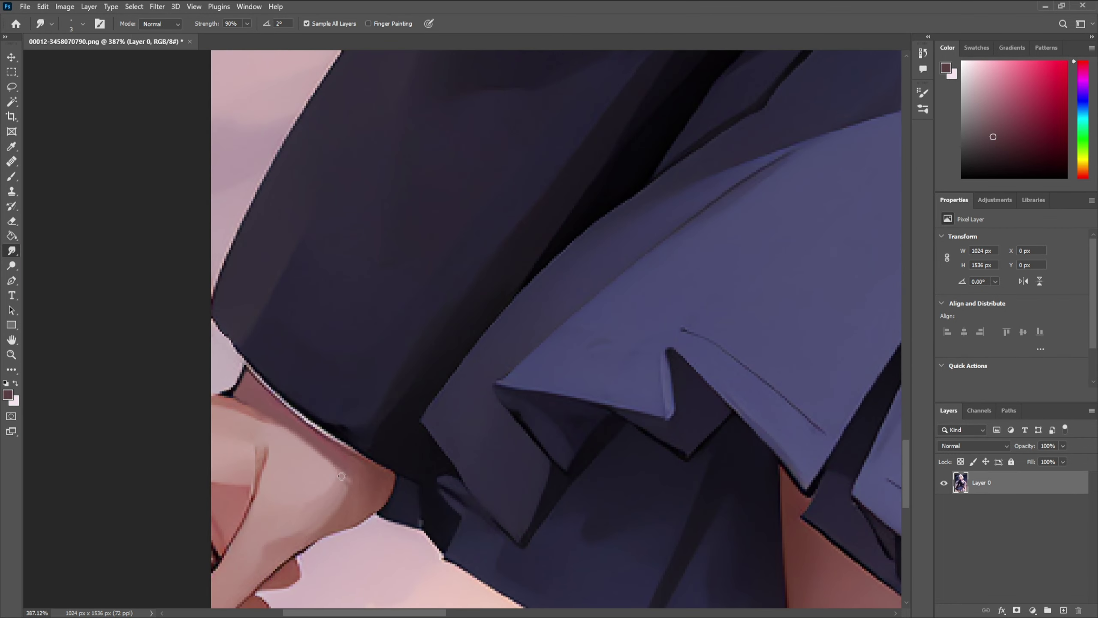
# Smudge away the white rim between the left-hand sleeve cuff and the wrist using a small brush
pyautogui.press('[')
pyautogui.press('[')
pyautogui.press('[')
pyautogui.moveTo(255, 364); pyautogui.dragTo(353, 449)
pyautogui.keyDown('alt'); pyautogui.rightClick(363, 456); pyautogui.keyUp('alt')
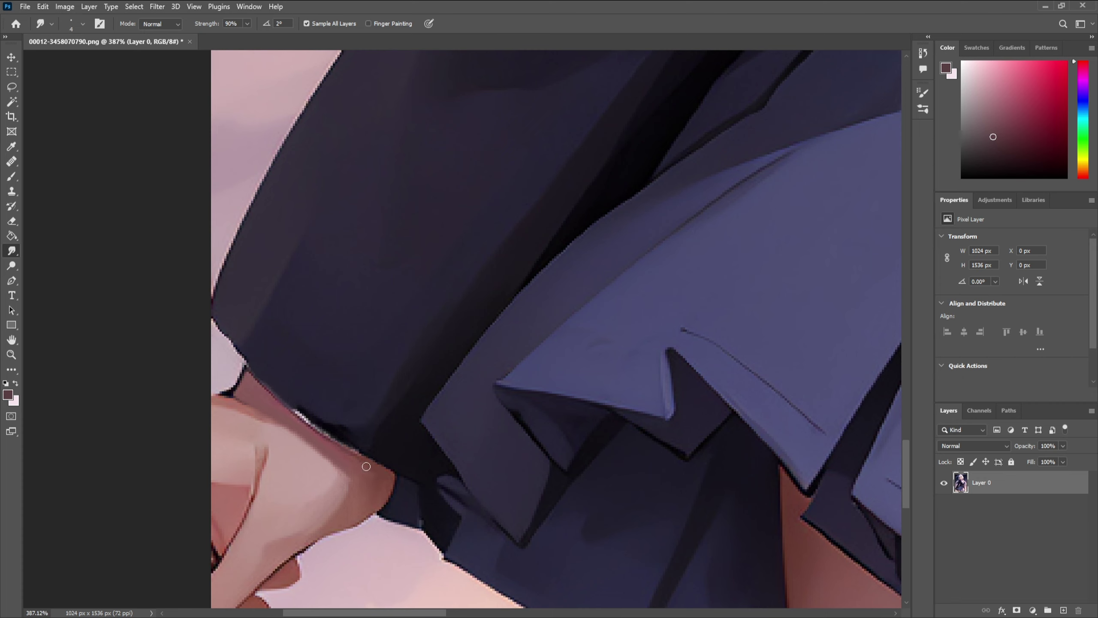
pyautogui.scroll(1, 310, 421)
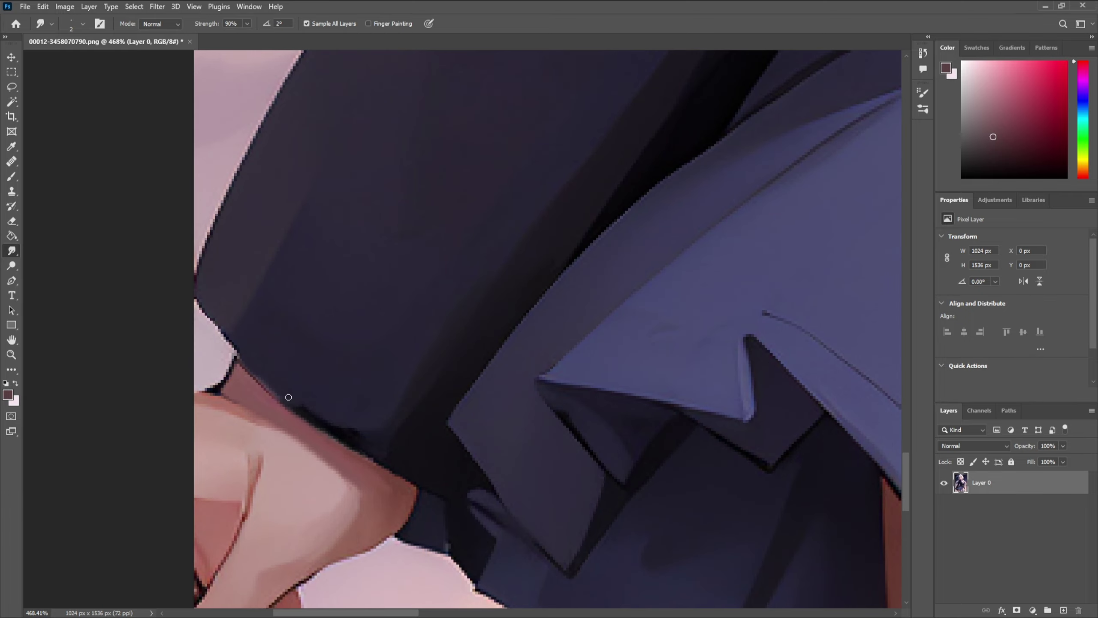
pyautogui.scroll(-1, 364, 454)
pyautogui.scroll(1, 333, 433)
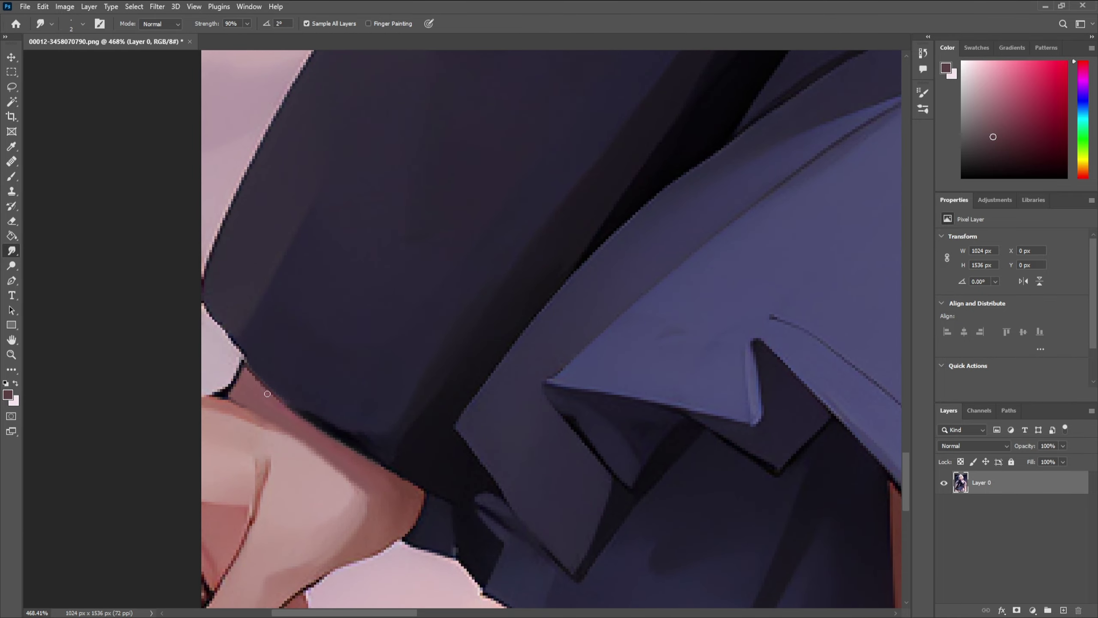
# Smudge the dark outline beside the left-hand wrist into the pale background and skin
pyautogui.press('z')
pyautogui.moveTo(292, 418); pyautogui.dragTo(56, 301)
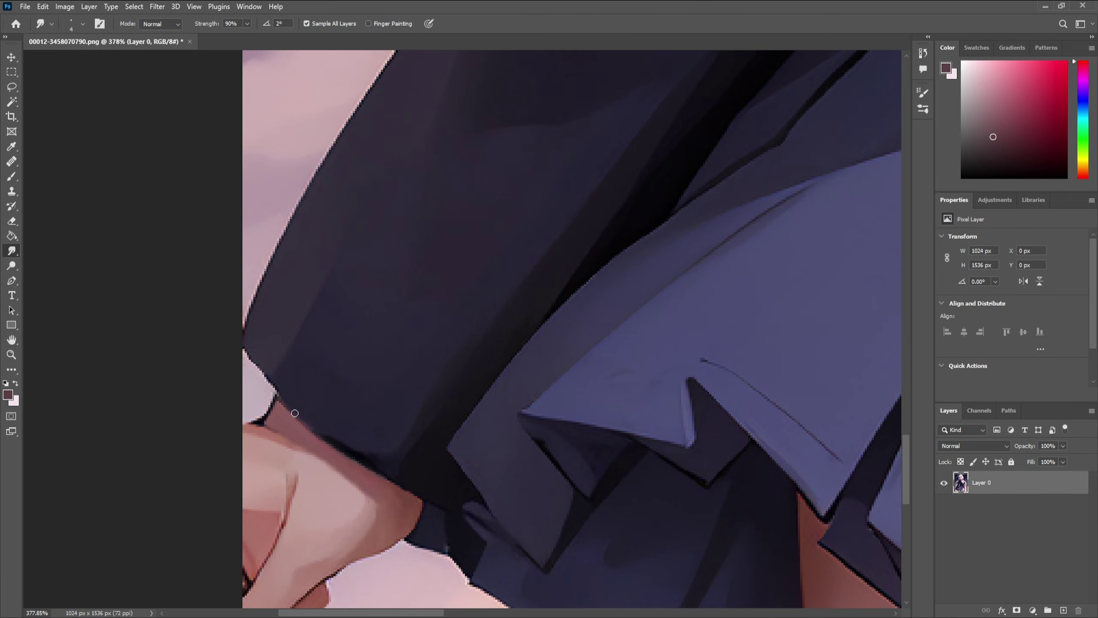
pyautogui.scroll(-2, 276, 399)
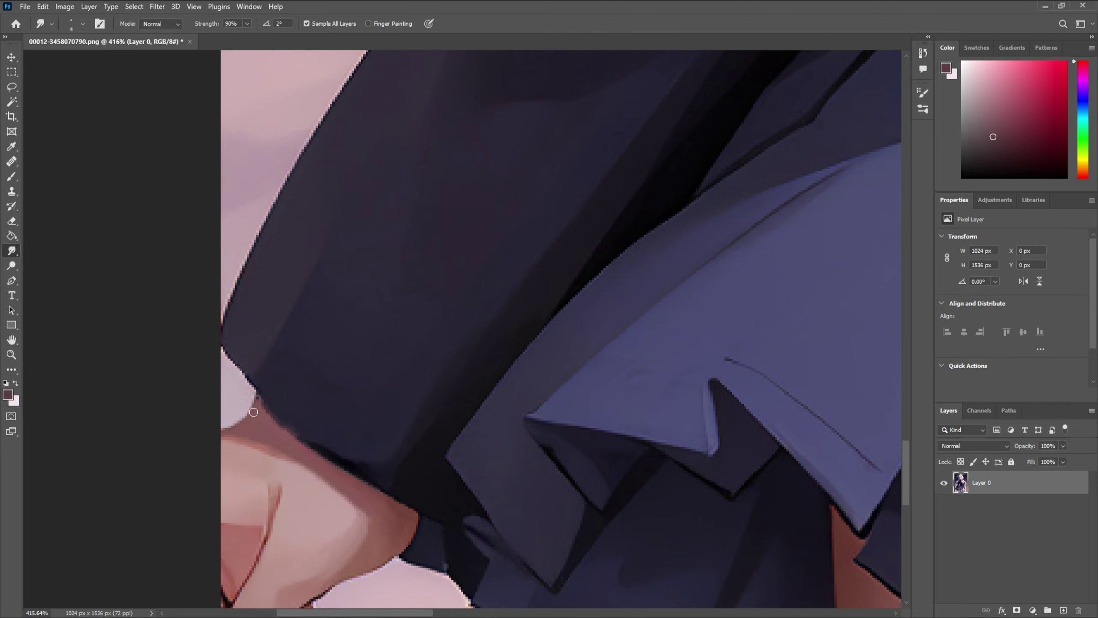
pyautogui.scroll(3, 295, 419)
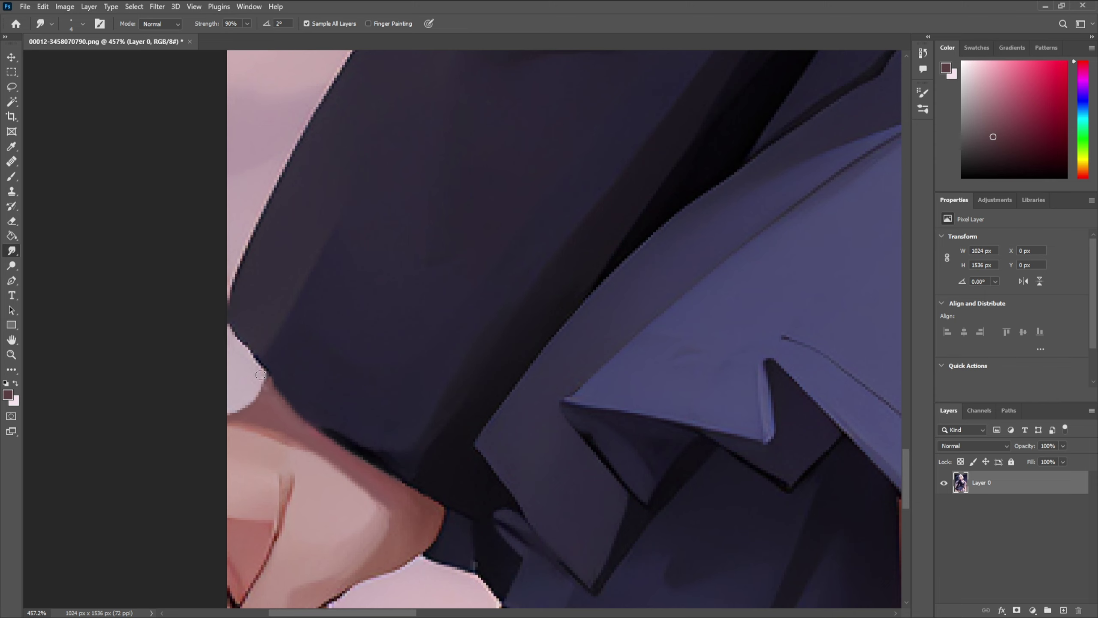
# Smudge the shading and outline of the left-hand palm and fingers with the brush enlarged to 5 px
pyautogui.scroll(-1, 294, 419)
pyautogui.scroll(-1, 259, 450)
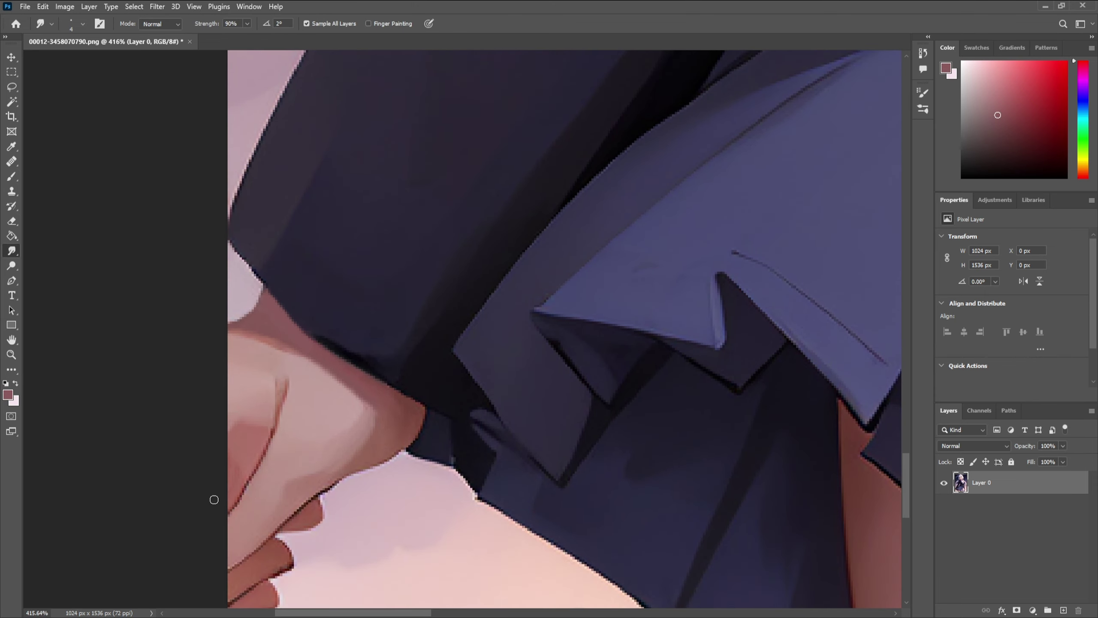
pyautogui.moveTo(229, 431); pyautogui.dragTo(224, 417)
pyautogui.press(']')
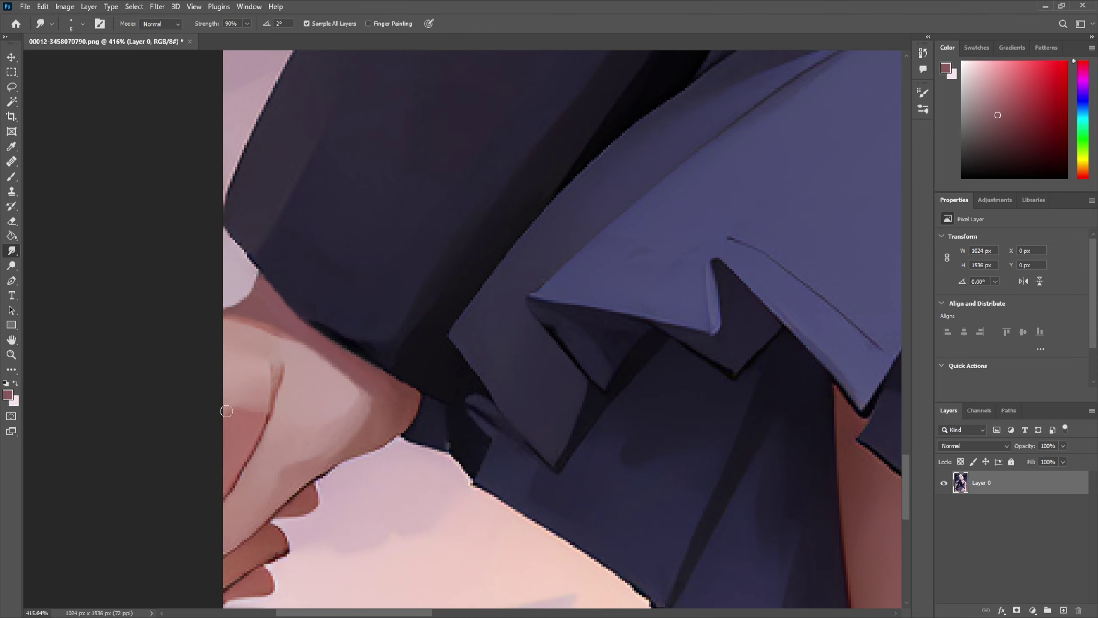
pyautogui.scroll(-4, 225, 407)
pyautogui.scroll(5, 264, 497)
pyautogui.moveTo(259, 513); pyautogui.dragTo(264, 497)
# Paint the lower finger edges of the left-hand hand with a sampled reddish brown and blend them using a tiny smudge brush
pyautogui.press('b')
pyautogui.keyDown('alt'); pyautogui.click(246, 509); pyautogui.keyUp('alt')
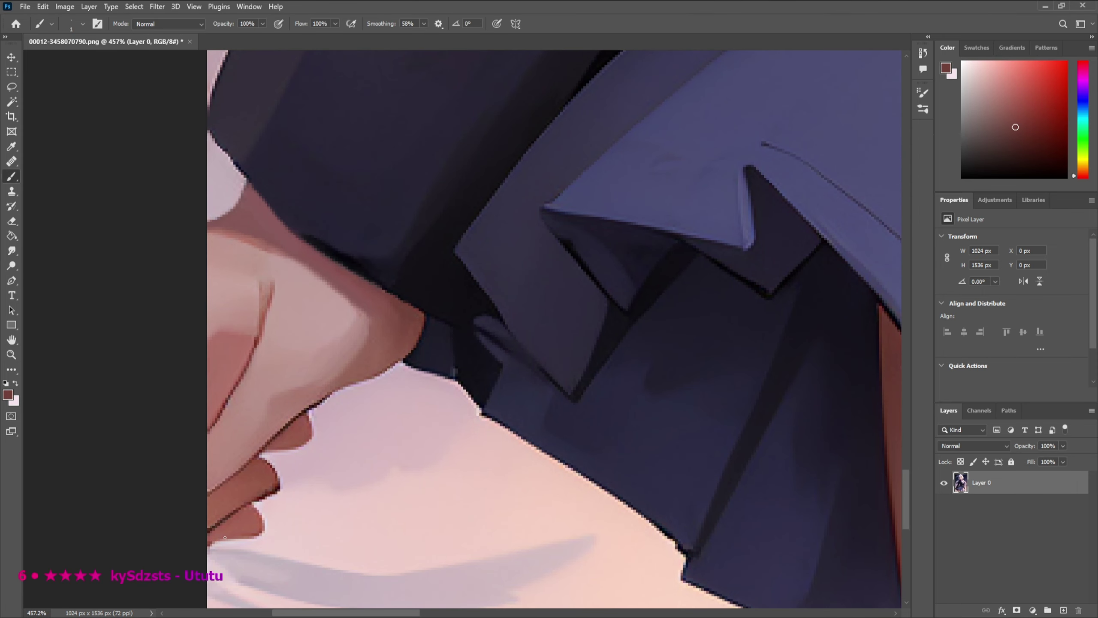
pyautogui.scroll(-2, 218, 510)
pyautogui.press('r')
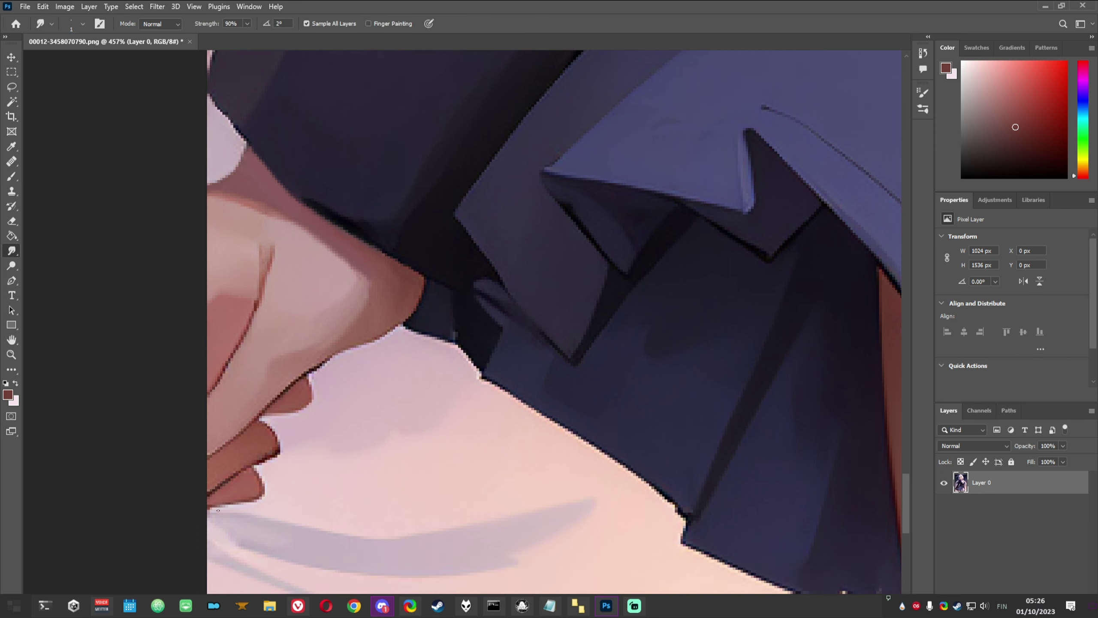
pyautogui.press('b')
pyautogui.press('r')
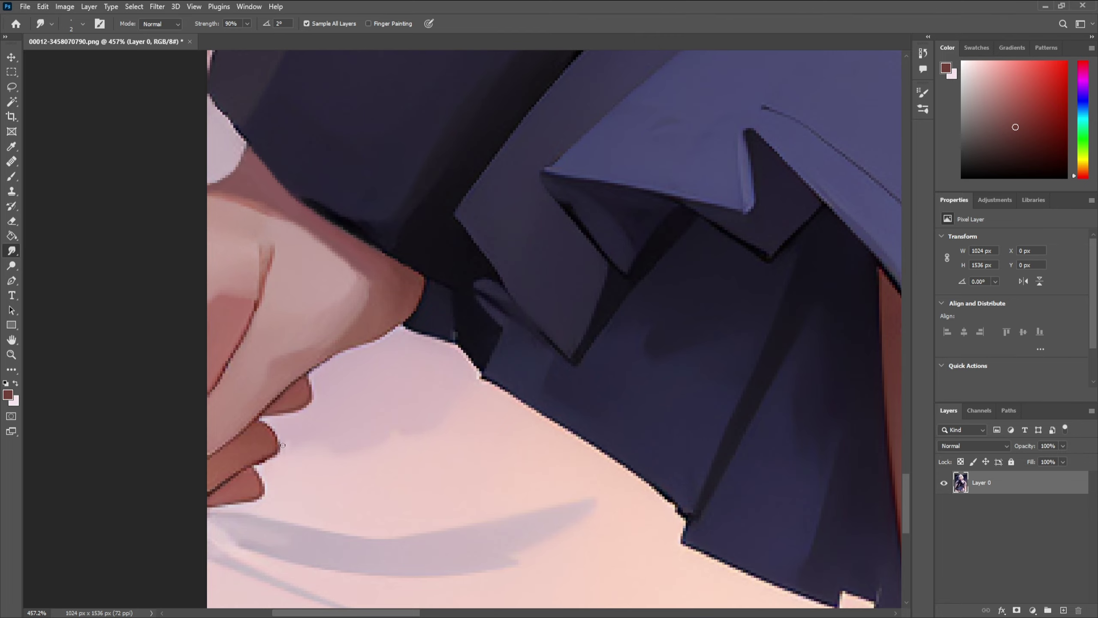
# Smudge the fingertip outlines of the left-hand hand into the pale background, enlarging the brush to 6 px
pyautogui.scroll(-5, 264, 486)
pyautogui.scroll(5, 273, 491)
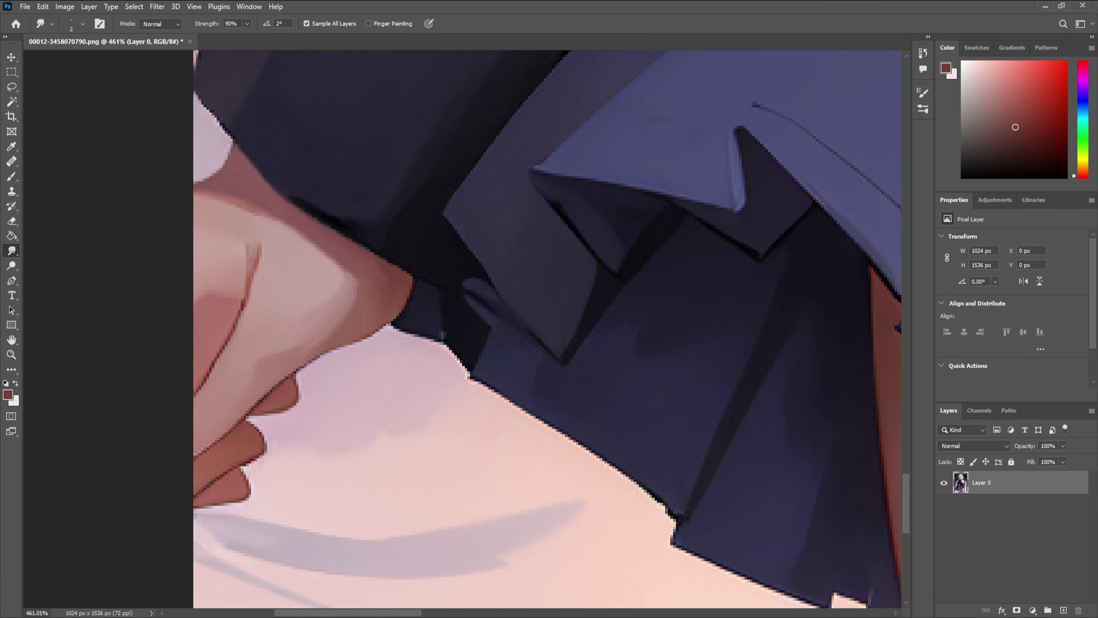
pyautogui.scroll(1, 234, 495)
pyautogui.scroll(-6, 268, 456)
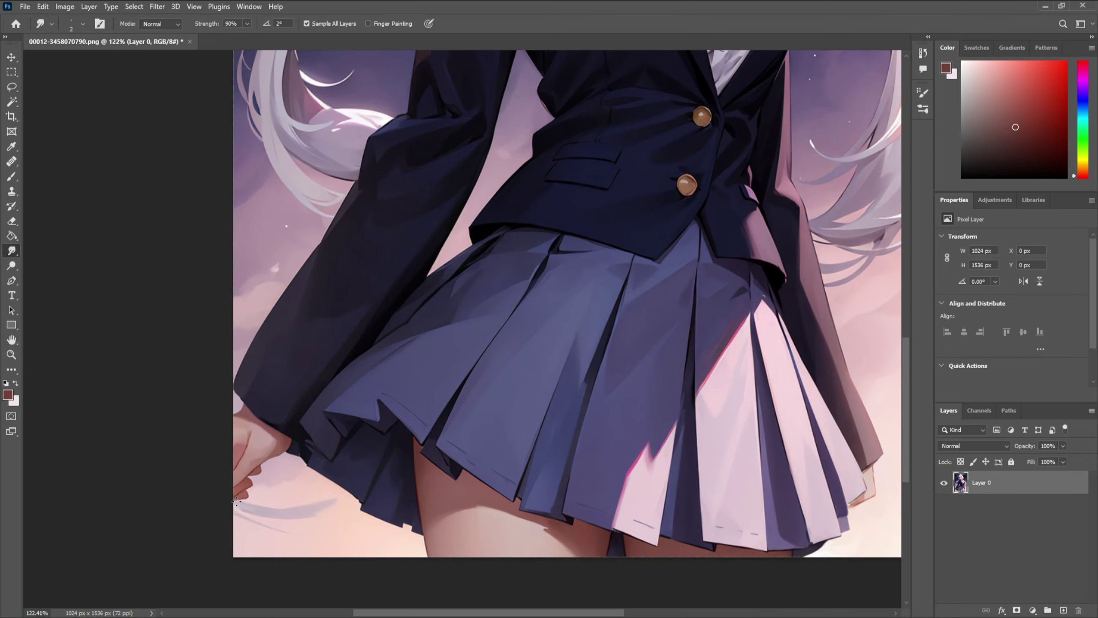
pyautogui.scroll(3, 242, 452)
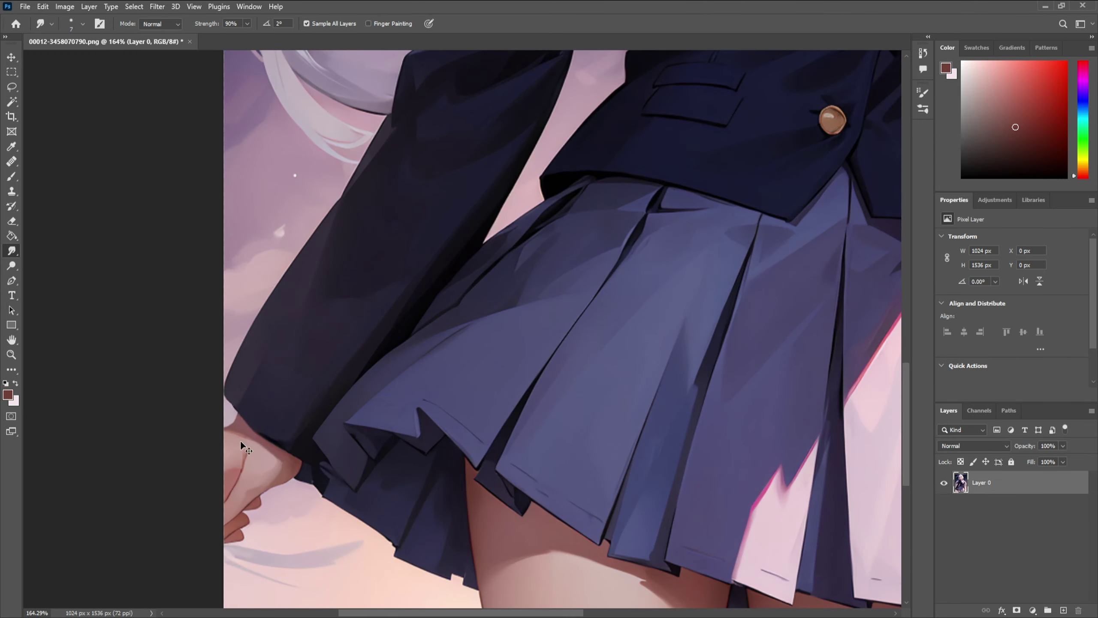
pyautogui.moveTo(245, 444); pyautogui.dragTo(240, 441)
pyautogui.keyDown('alt'); pyautogui.rightClick(264, 449); pyautogui.keyUp('alt')
pyautogui.scroll(3, 284, 472)
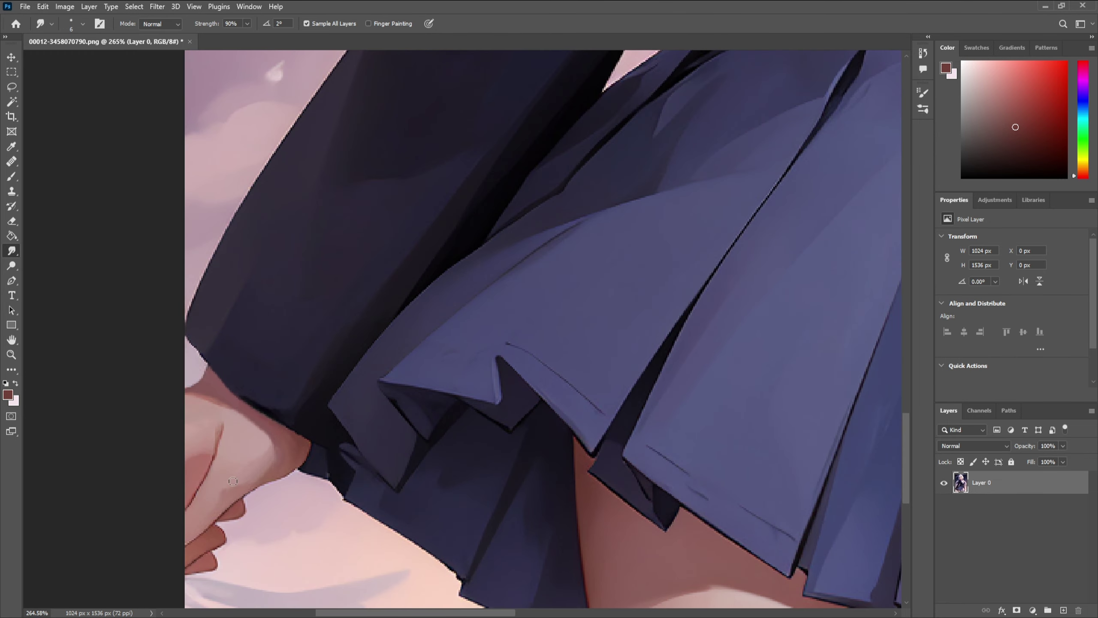
# Smooth the left-hand fingers' shading with an 11 px smudge brush, reducing it to 6 px for the lowest finger
pyautogui.scroll(-3, 259, 480)
pyautogui.scroll(5, 255, 512)
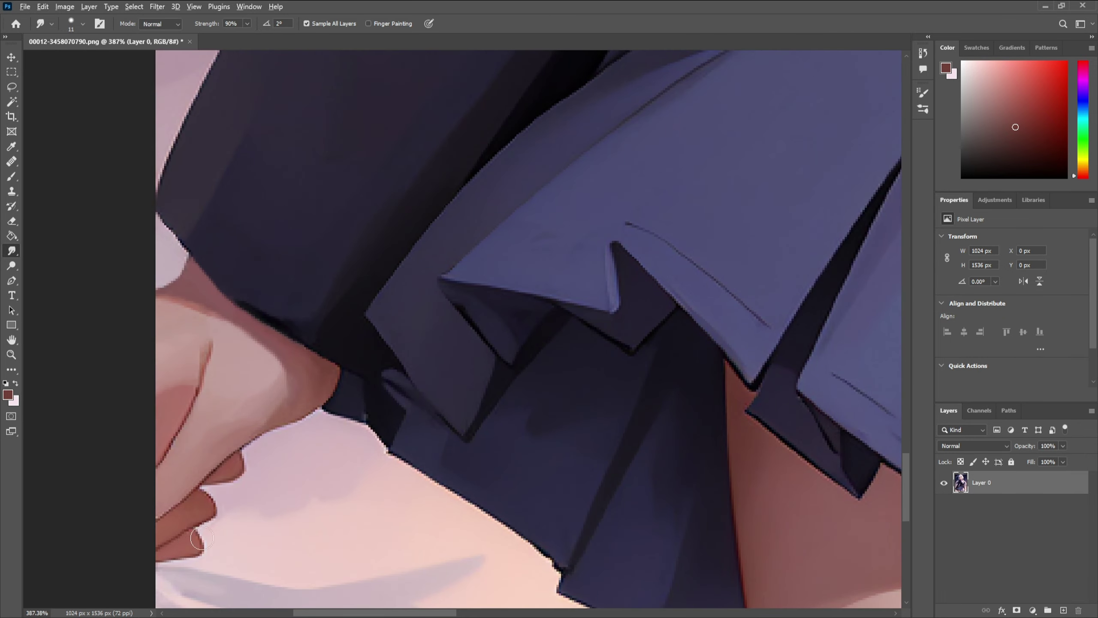
pyautogui.scroll(-4, 242, 512)
pyautogui.keyDown('alt'); pyautogui.rightClick(221, 534); pyautogui.keyUp('alt')
pyautogui.scroll(5, 229, 463)
pyautogui.keyDown('alt'); pyautogui.rightClick(214, 543); pyautogui.keyUp('alt')
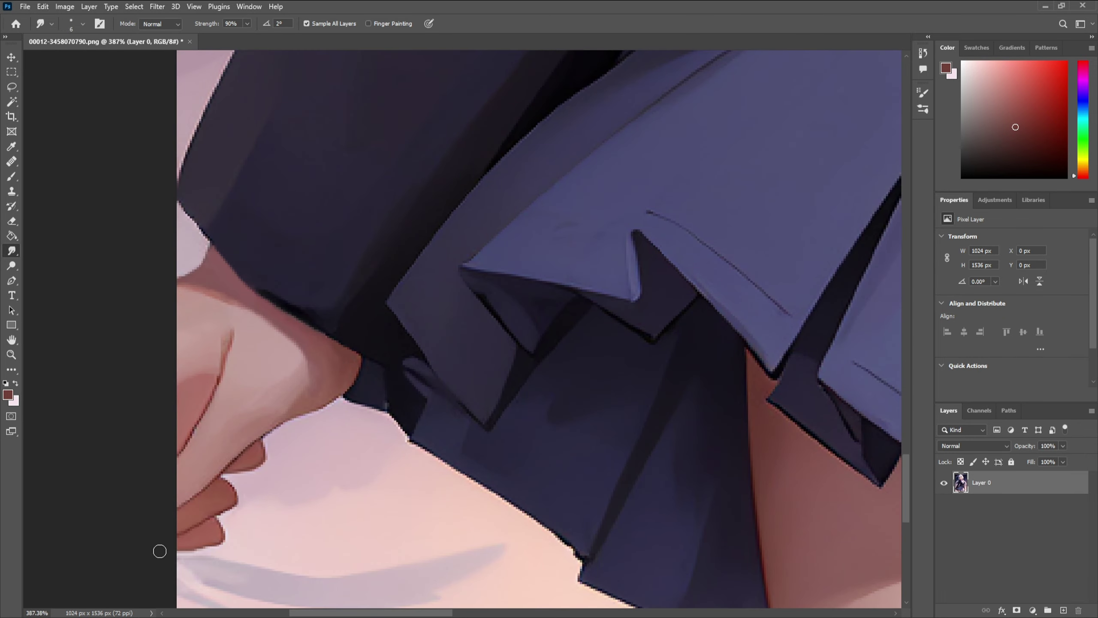
# Smudge the dark orange line beneath the right-hand sleeve cuff with a 2 px brush
pyautogui.scroll(-8, 260, 514)
pyautogui.scroll(9, 738, 520)
pyautogui.keyDown('alt'); pyautogui.rightClick(736, 481); pyautogui.keyUp('alt')
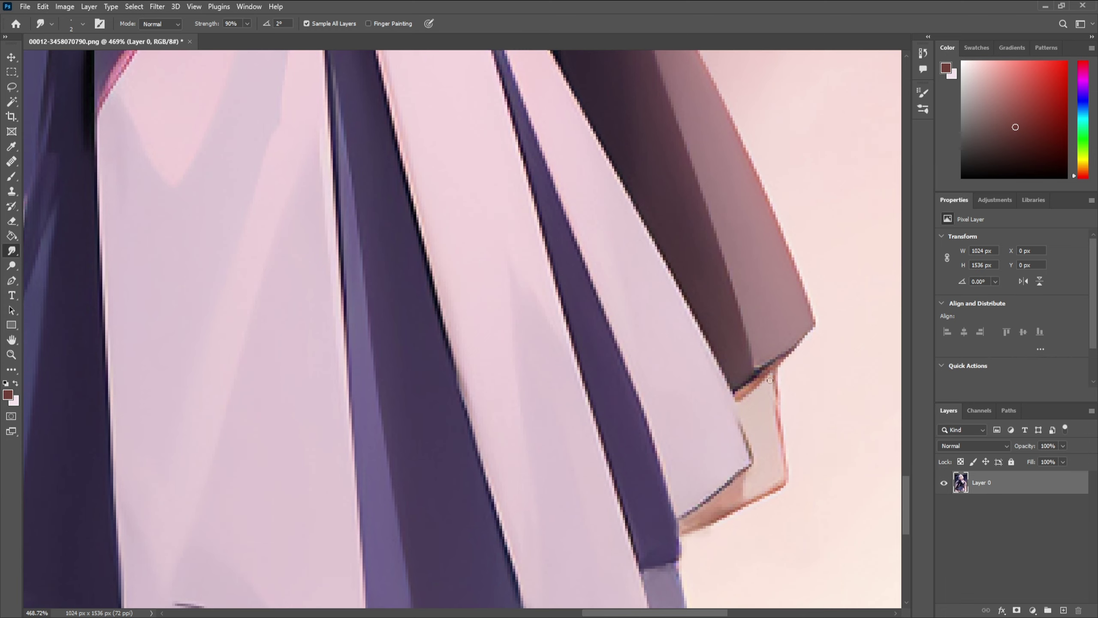
pyautogui.press(']')
pyautogui.press('[')
pyautogui.scroll(1, 735, 385)
pyautogui.scroll(-1, 729, 385)
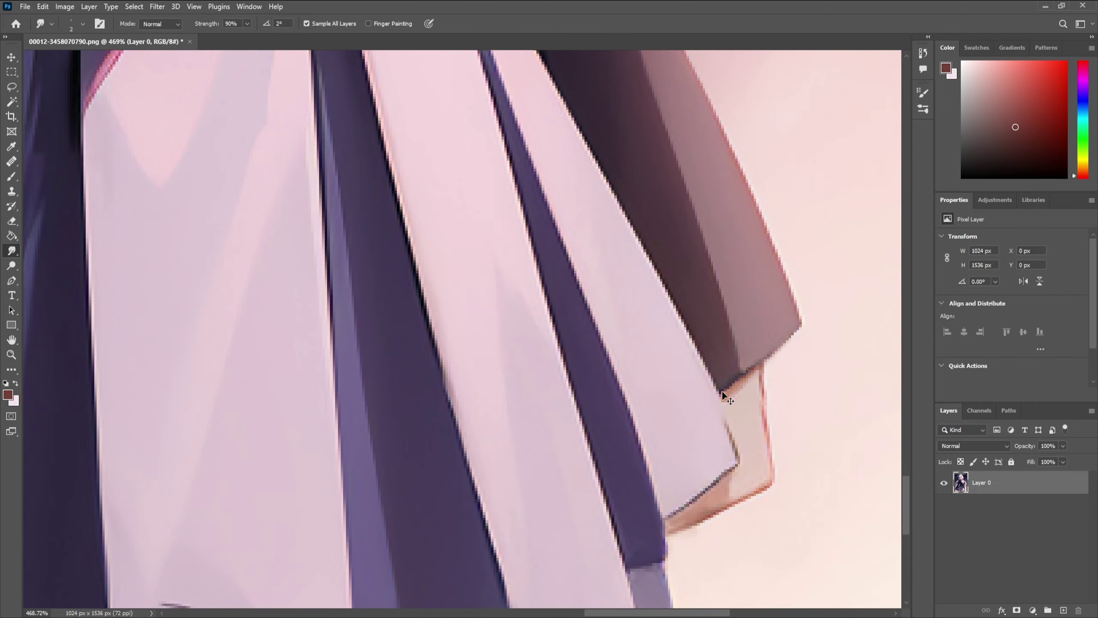
# Paint the lower corner of the right-hand cuff with sampled dark mauve tones and smudge its edge against the hand
pyautogui.scroll(1, 737, 371)
pyautogui.press('b')
pyautogui.keyDown('alt'); pyautogui.click(715, 395); pyautogui.keyUp('alt')
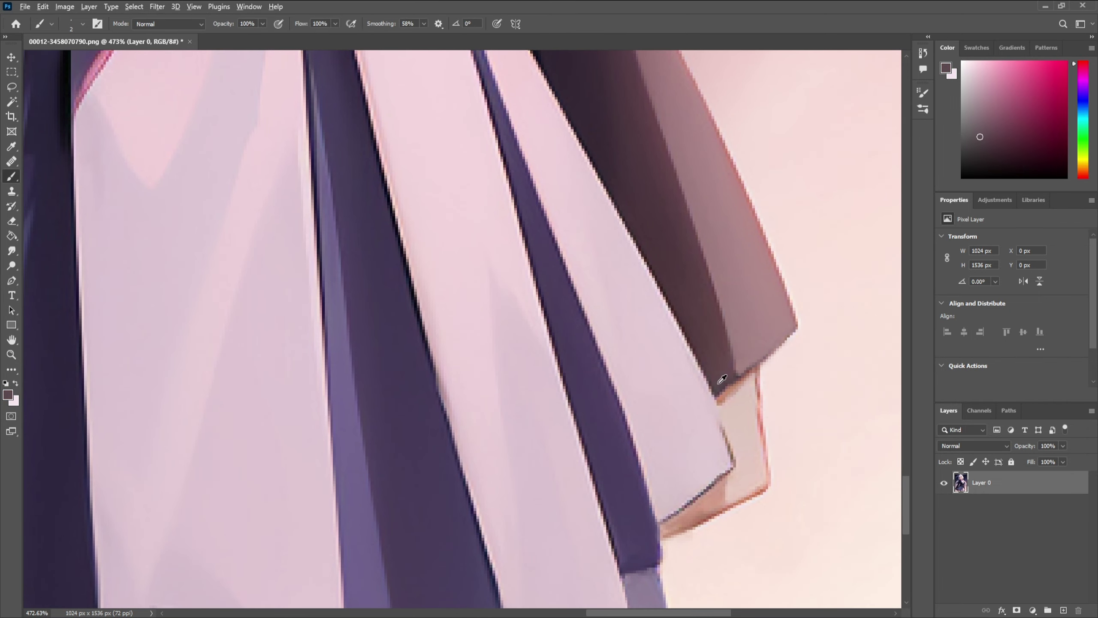
pyautogui.press('r')
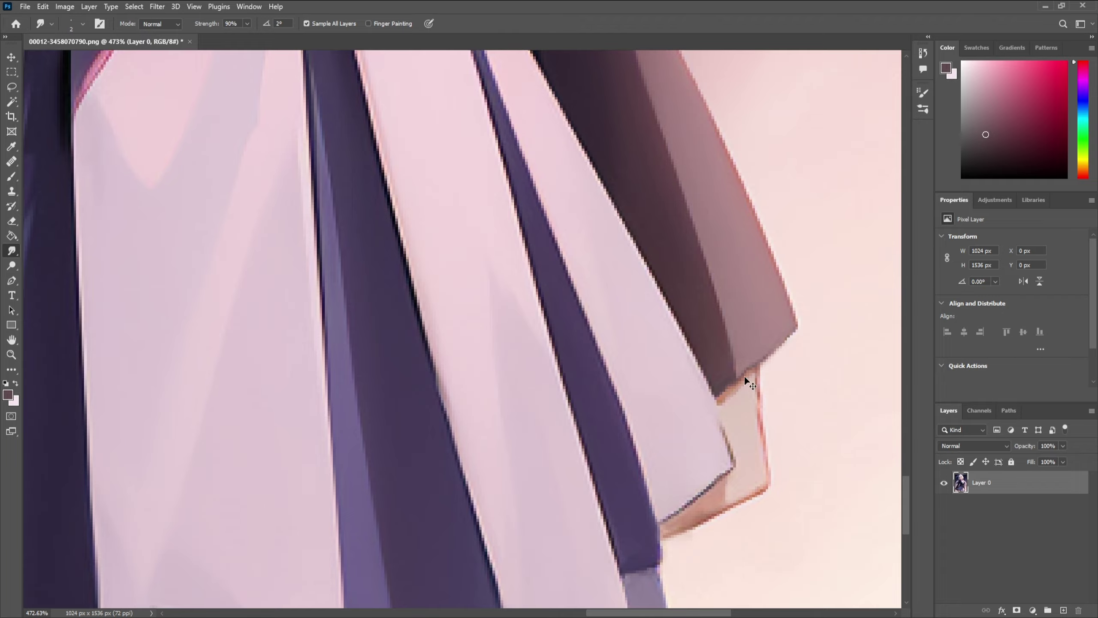
pyautogui.scroll(-3, 721, 400)
pyautogui.scroll(3, 715, 409)
pyautogui.scroll(-5, 715, 412)
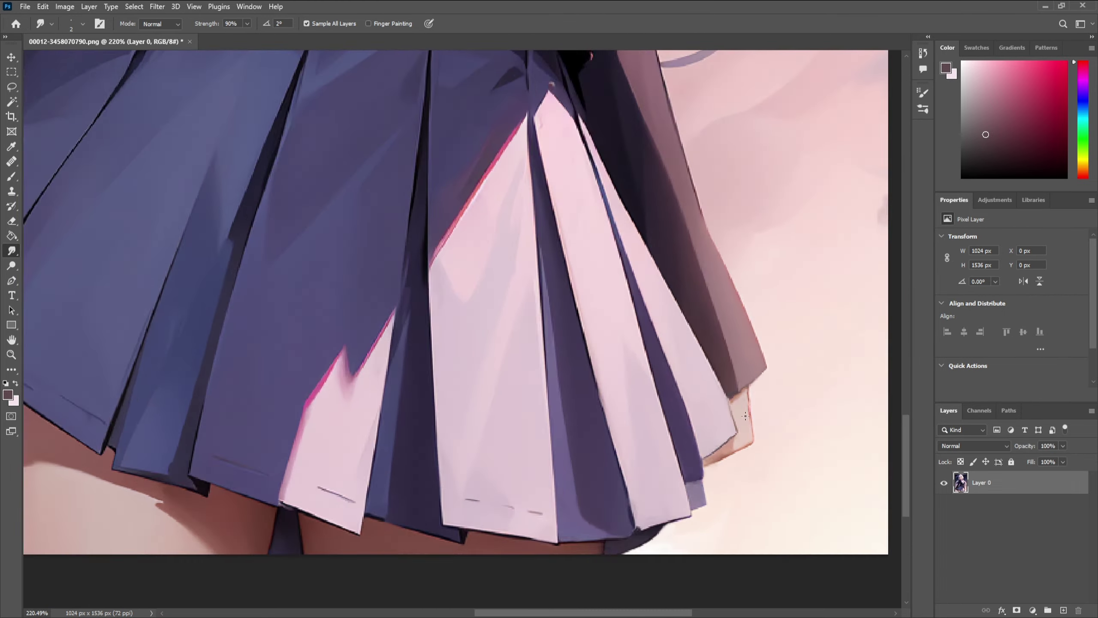
# Enlarge the smudge brush to 4 px and soften the small hand area below the right-hand cuff
pyautogui.scroll(4, 702, 433)
pyautogui.press(']')
pyautogui.press(']')
pyautogui.scroll(-5, 717, 419)
# Repaint the hair strand crossing the right-hand eyebrow in sampled pale lavender and outline it in sampled dark purple at 1 px
pyautogui.scroll(5, 653, 193)
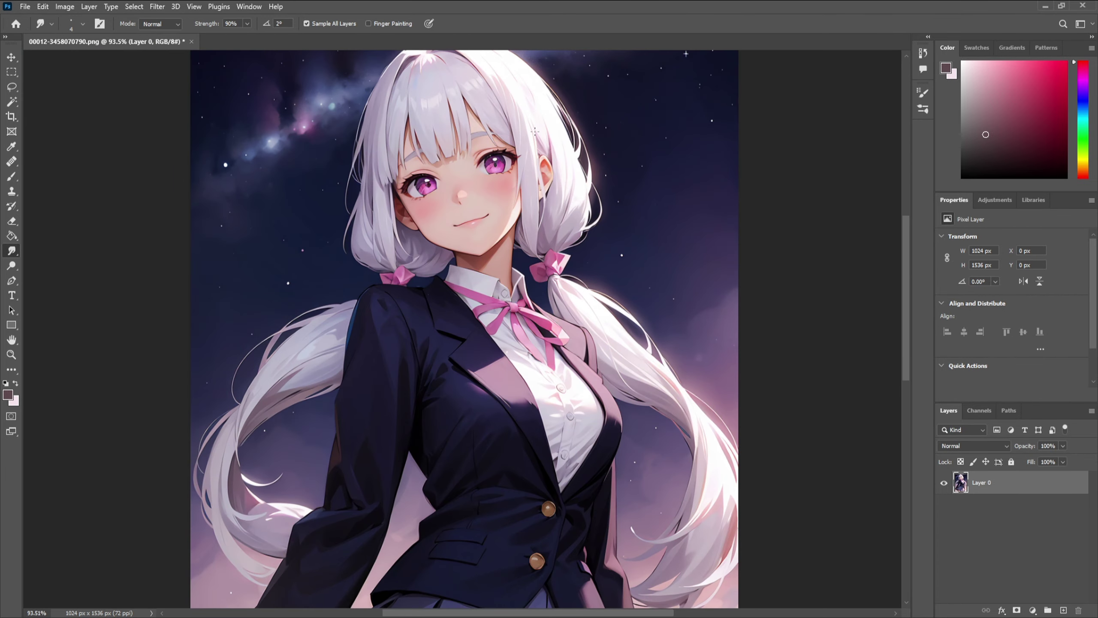
pyautogui.press('b')
pyautogui.scroll(4, 562, 182)
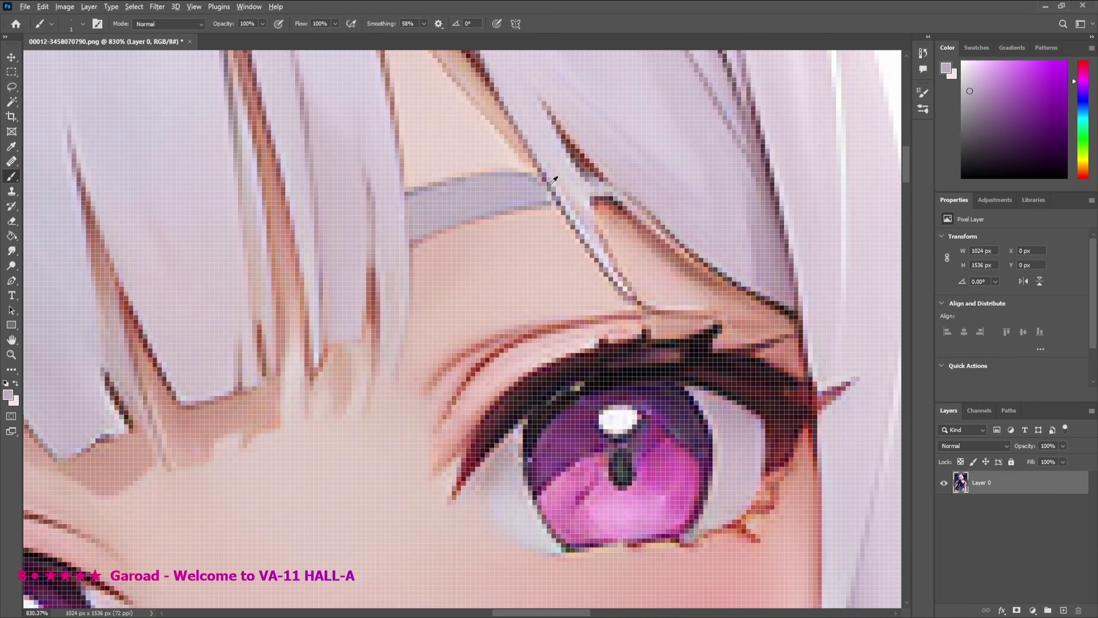
pyautogui.keyDown('alt'); pyautogui.click(570, 143); pyautogui.keyUp('alt')
pyautogui.moveTo(577, 182); pyautogui.dragTo(613, 268)
pyautogui.scroll(1, 597, 182)
pyautogui.keyDown('alt'); pyautogui.click(566, 189); pyautogui.keyUp('alt')
pyautogui.moveTo(565, 181); pyautogui.dragTo(590, 247)
pyautogui.scroll(-2, 566, 182)
# Smudge the repainted strand and the hair tips beside the left-hand eyebrow with a small brush
pyautogui.click(12, 250)
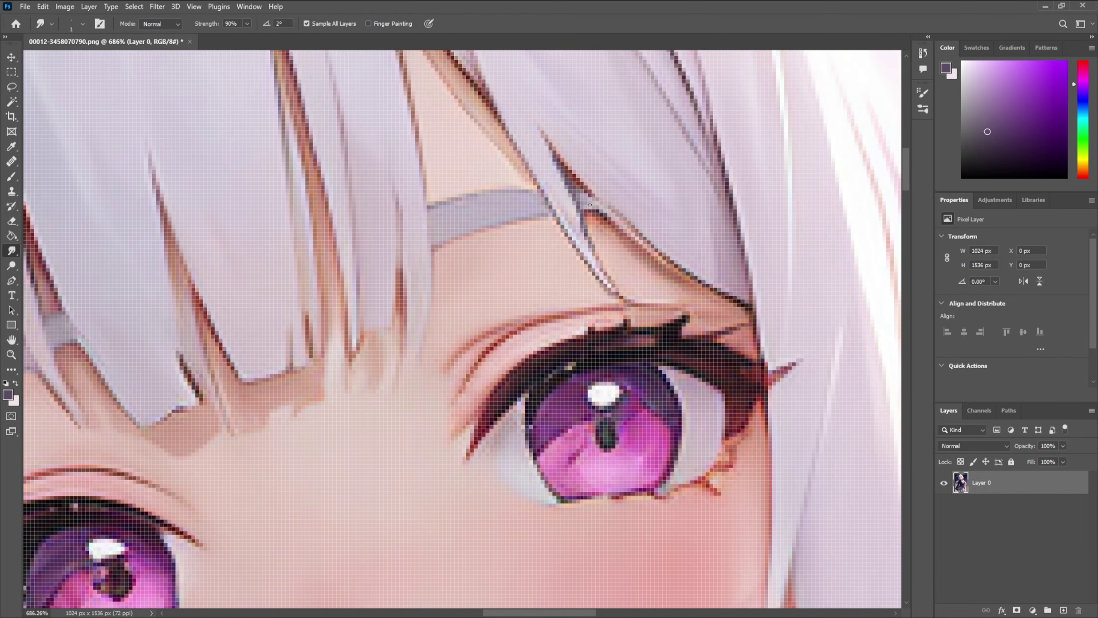
pyautogui.scroll(-3, 585, 203)
pyautogui.scroll(2, 502, 220)
pyautogui.press(']')
pyautogui.press('[')
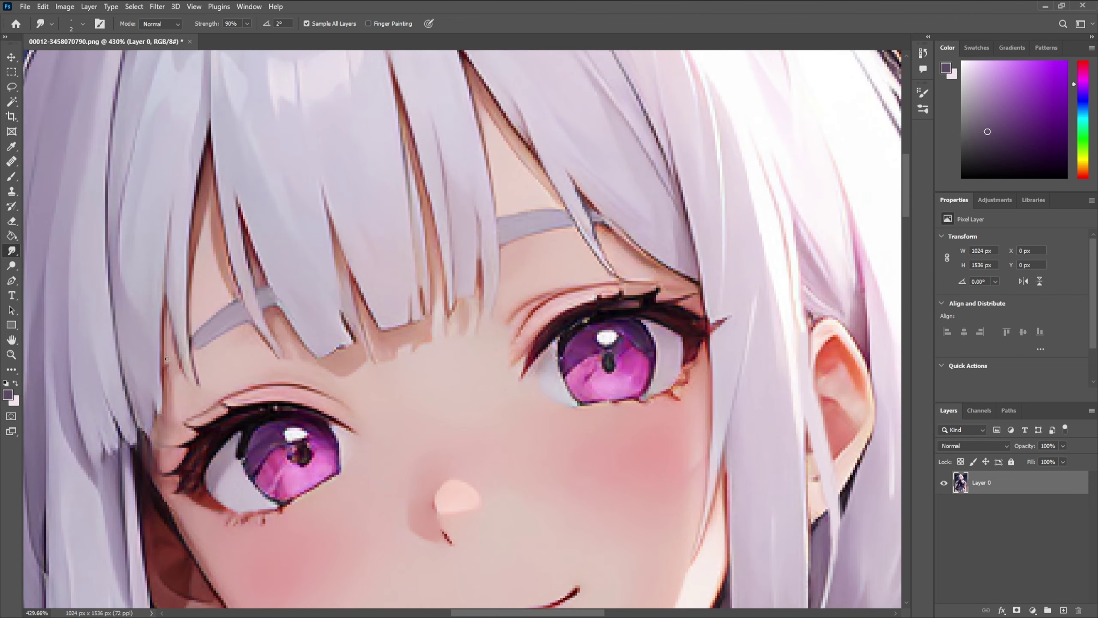
pyautogui.scroll(-3, 204, 400)
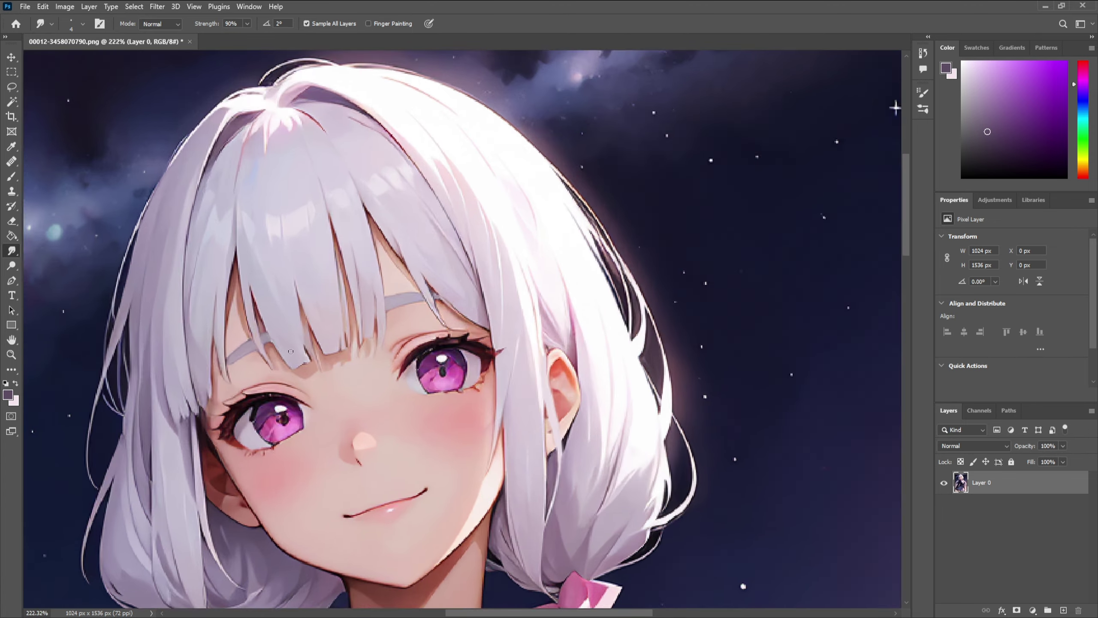
pyautogui.scroll(3, 321, 372)
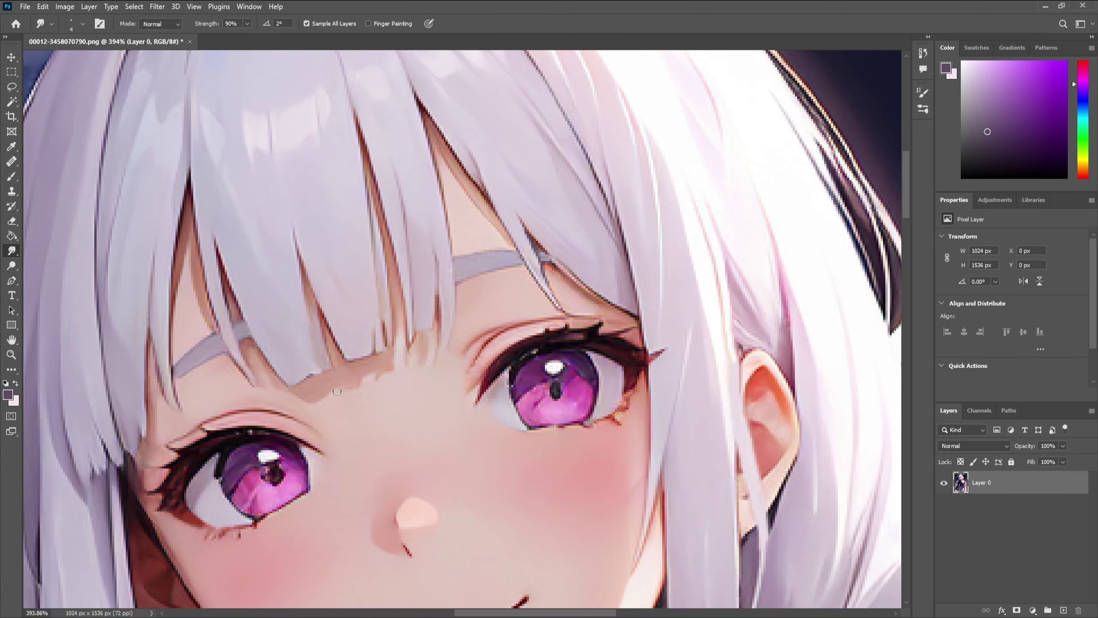
# Paint sampled skin tone over the ragged shadow edge below the fringe and smudge it smooth
pyautogui.scroll(-3, 343, 399)
pyautogui.press('b')
pyautogui.keyDown('alt'); pyautogui.click(411, 378); pyautogui.keyUp('alt')
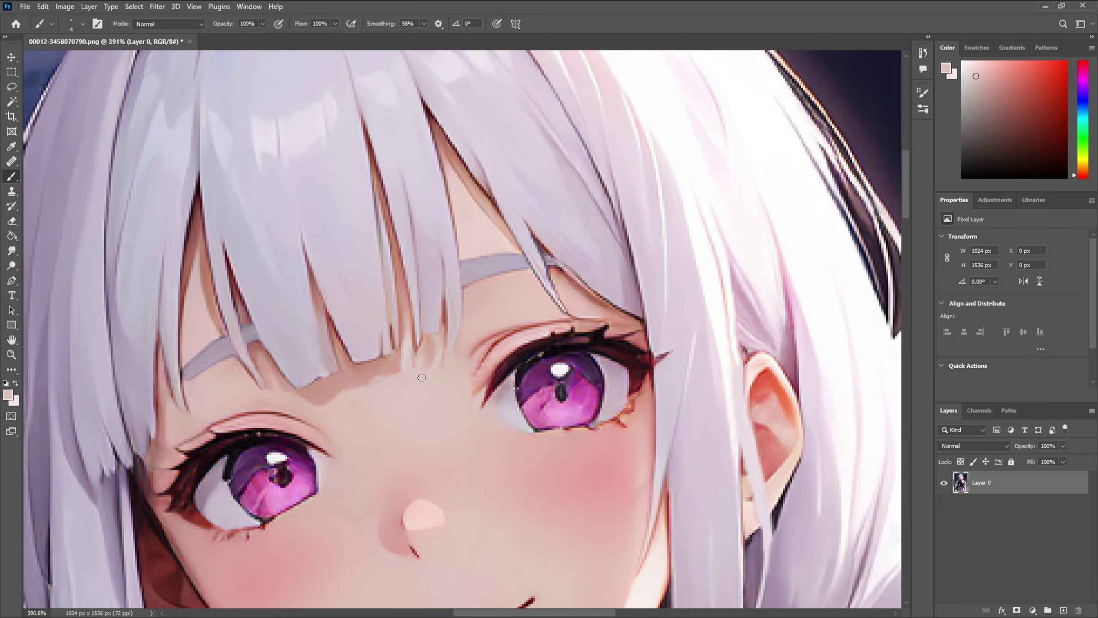
pyautogui.scroll(3, 389, 397)
pyautogui.press('r')
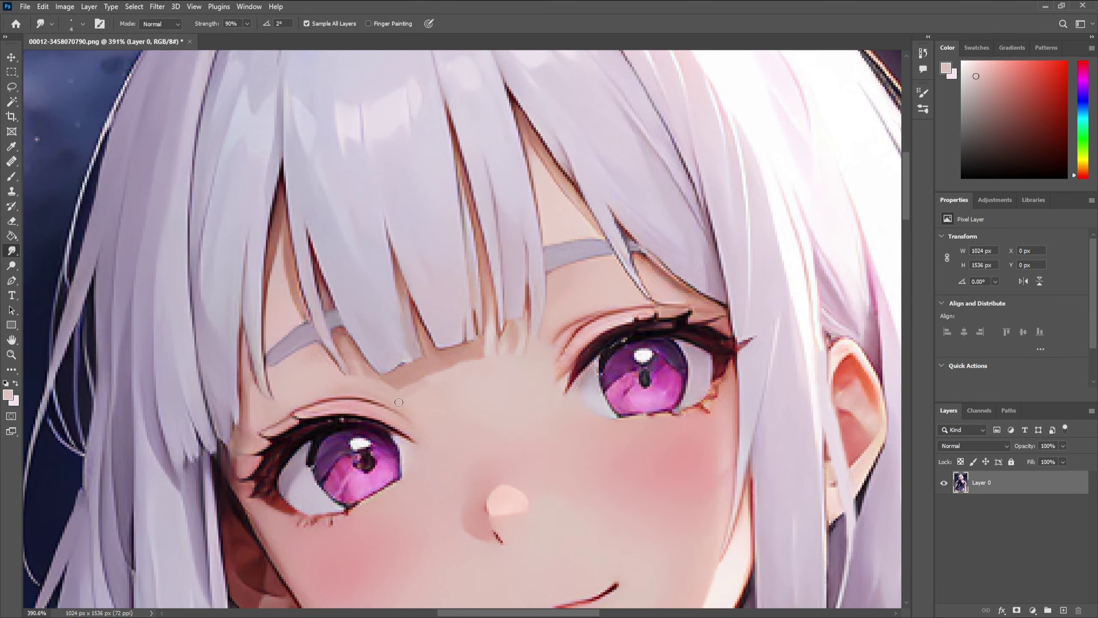
pyautogui.scroll(-4, 435, 411)
pyautogui.scroll(4, 428, 376)
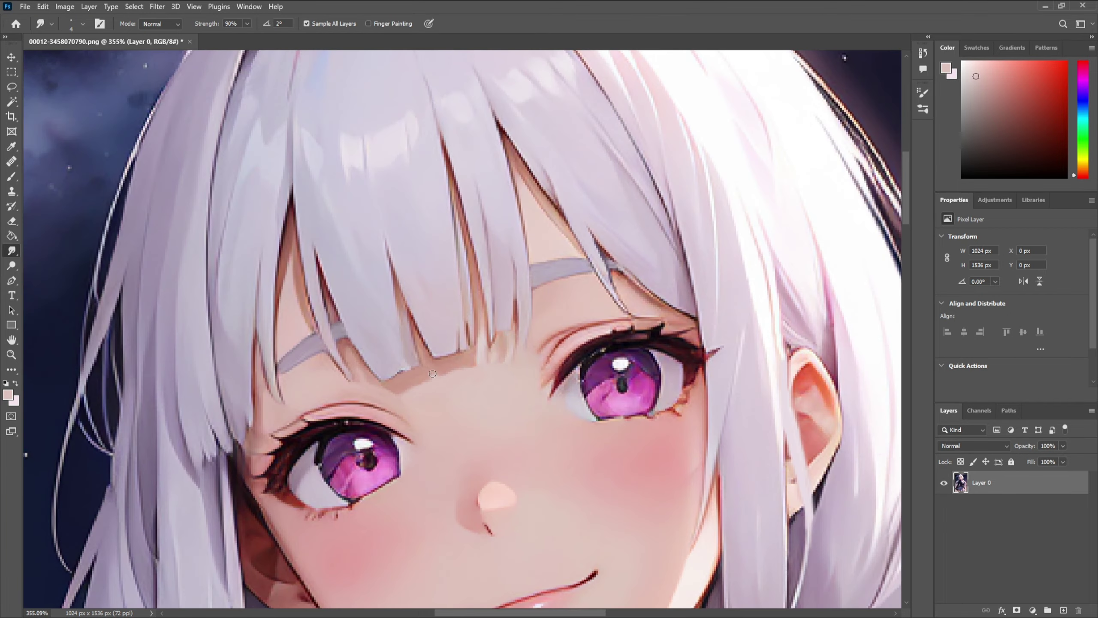
# Smudge the gaps in the fringe's forehead shadow at 2 px, and blend the skin beneath it at 8 px
pyautogui.press('[')
pyautogui.press('[')
pyautogui.scroll(-4, 452, 384)
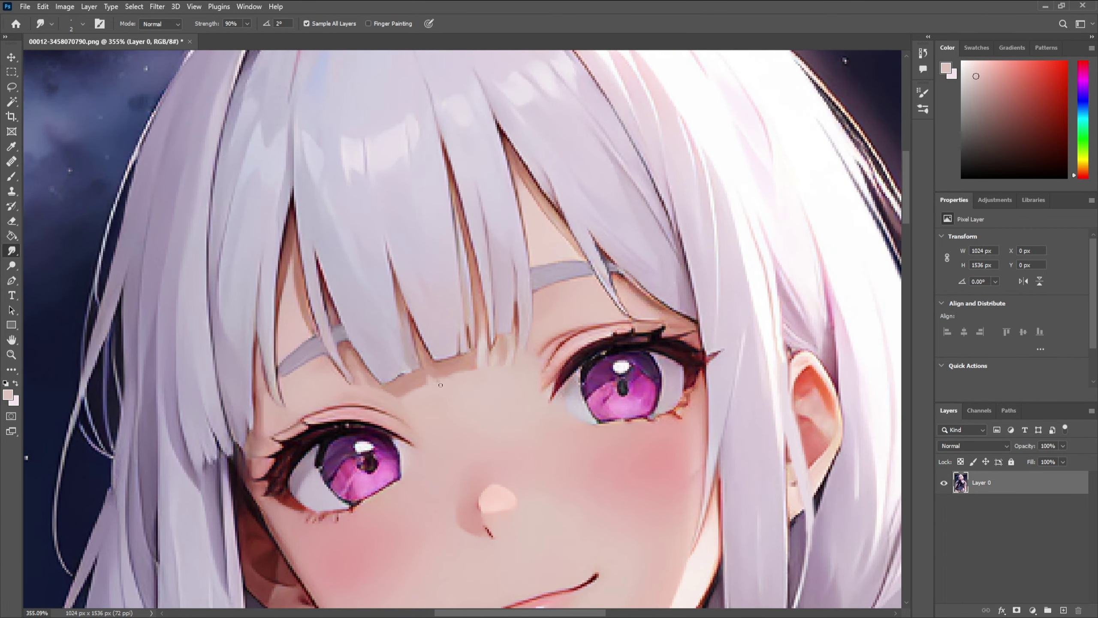
pyautogui.scroll(4, 467, 389)
pyautogui.press(']')
pyautogui.press(']')
pyautogui.press(']')
pyautogui.press(']')
pyautogui.scroll(-4, 482, 389)
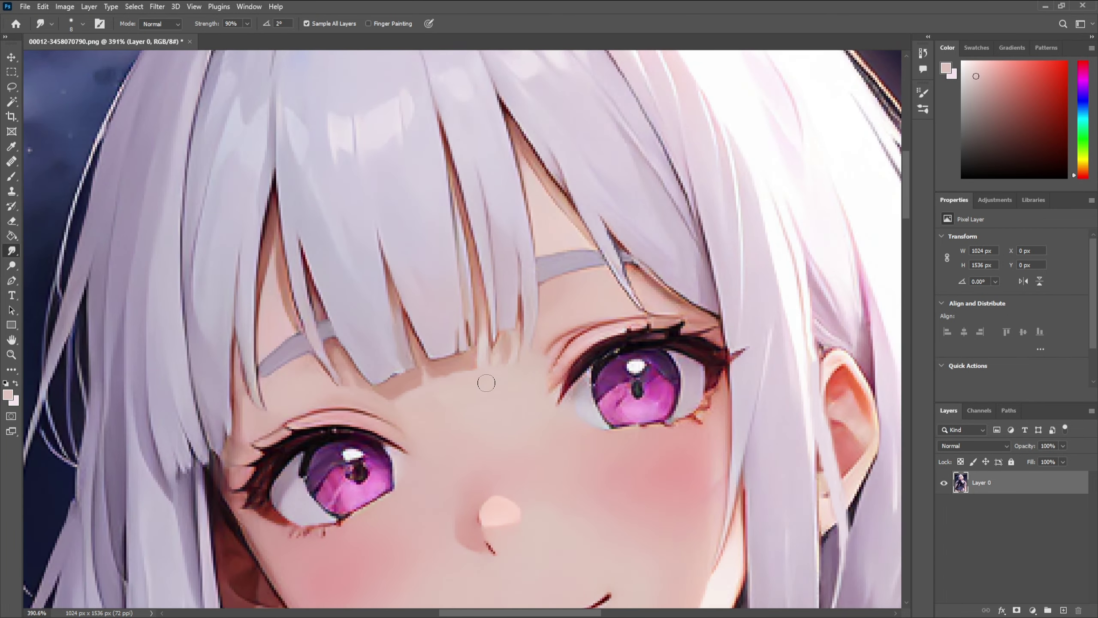
# Reduce the smudge brush to 2 px and refine the fringe tips and hair around the left-hand eyebrow
pyautogui.scroll(7, 389, 390)
pyautogui.press('[')
pyautogui.press('[')
pyautogui.press('[')
pyautogui.press('[')
pyautogui.scroll(-5, 394, 401)
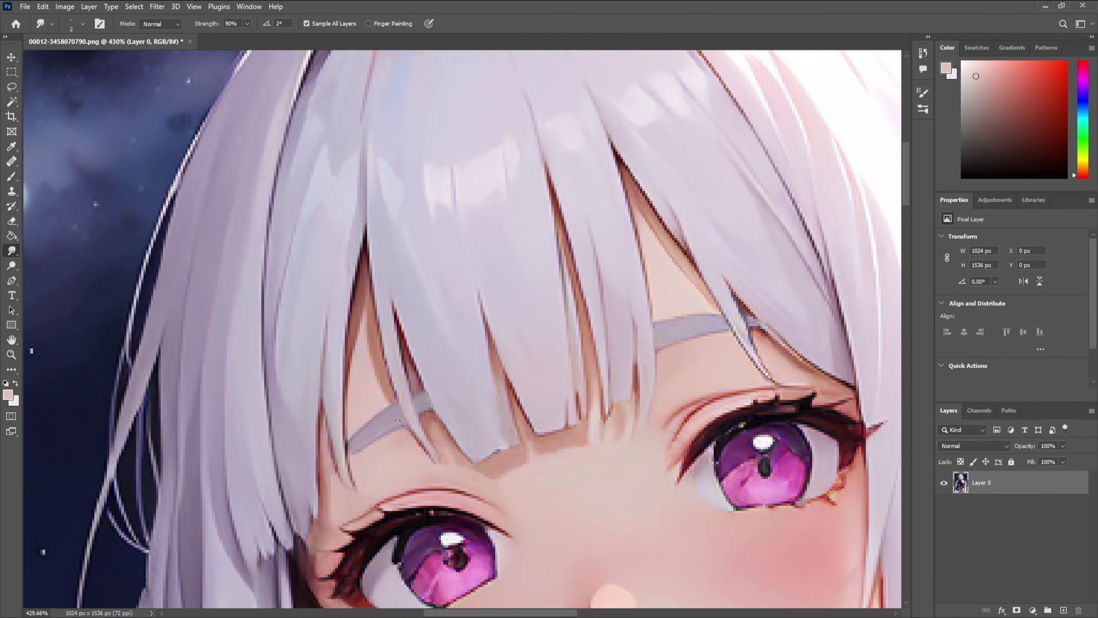
pyautogui.scroll(5, 404, 436)
pyautogui.press(']')
pyautogui.press(']')
pyautogui.scroll(-5, 440, 460)
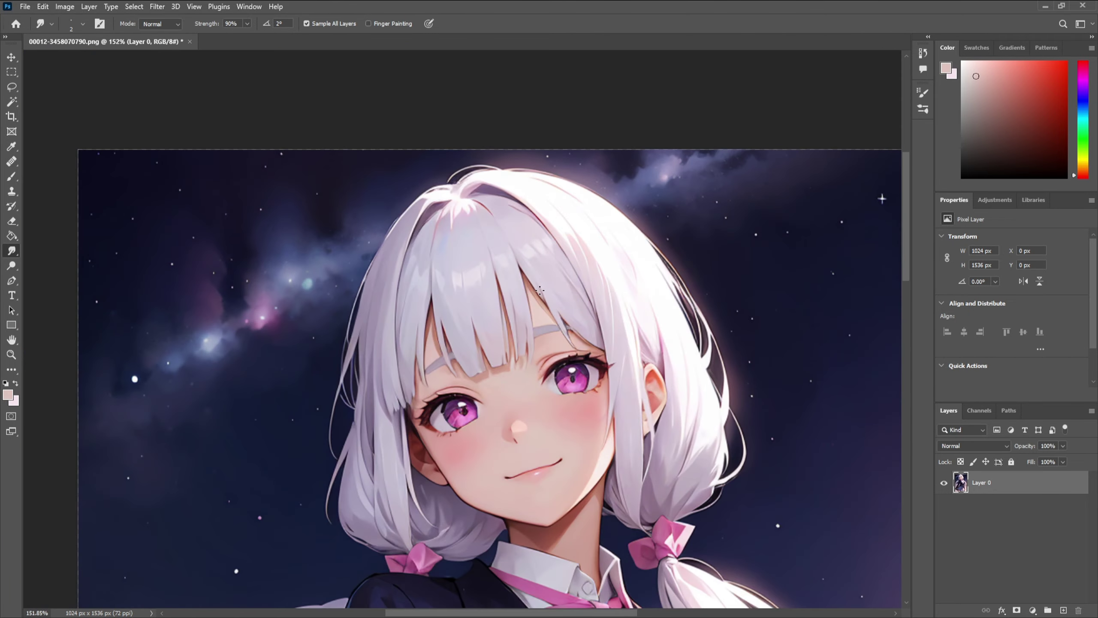
# Smudge the white hair outline at the crown of the head with a 1 px brush
pyautogui.scroll(5, 457, 200)
pyautogui.press('[')
pyautogui.scroll(-1, 459, 200)
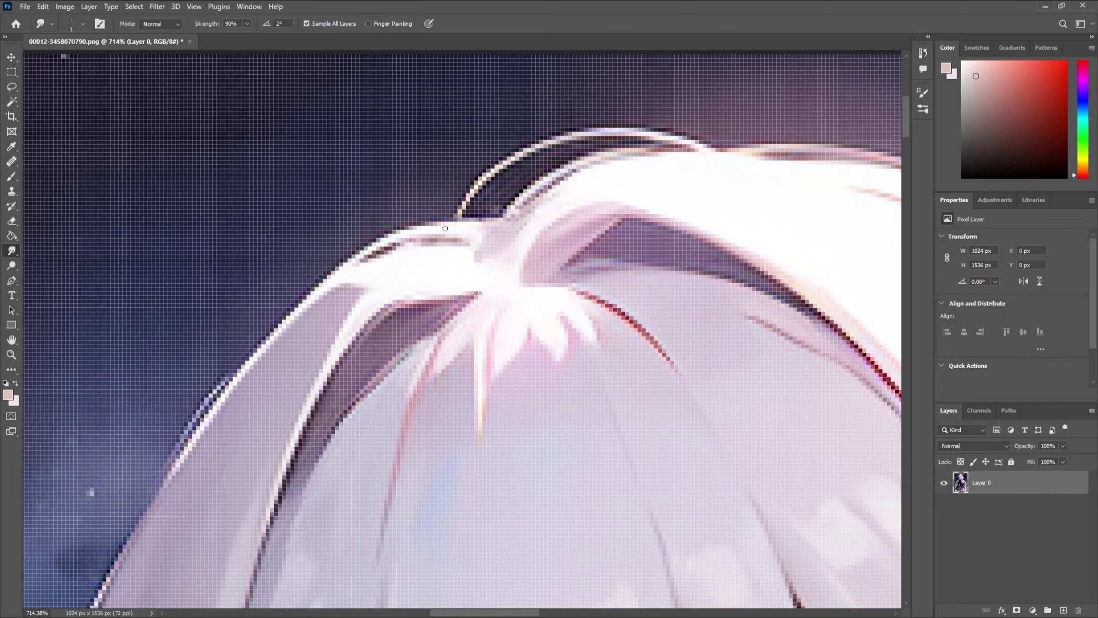
# Smudge the tip of the hair strand above the right-hand eye with a 3 px brush
pyautogui.scroll(-5, 444, 228)
pyautogui.scroll(5, 567, 300)
pyautogui.press(']')
pyautogui.press(']')
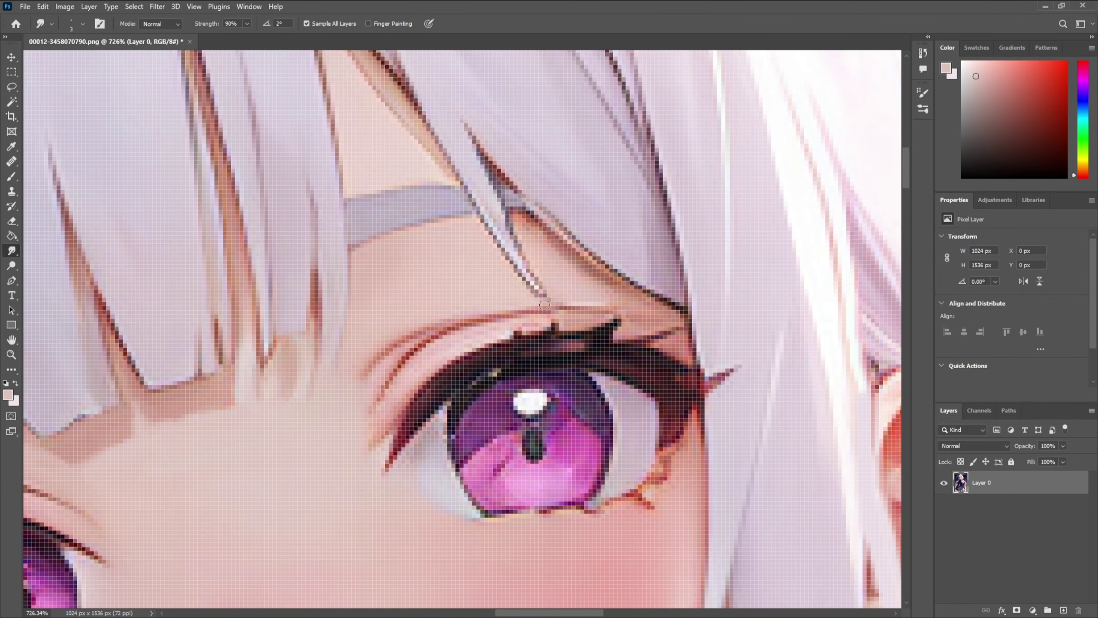
pyautogui.scroll(-3, 559, 296)
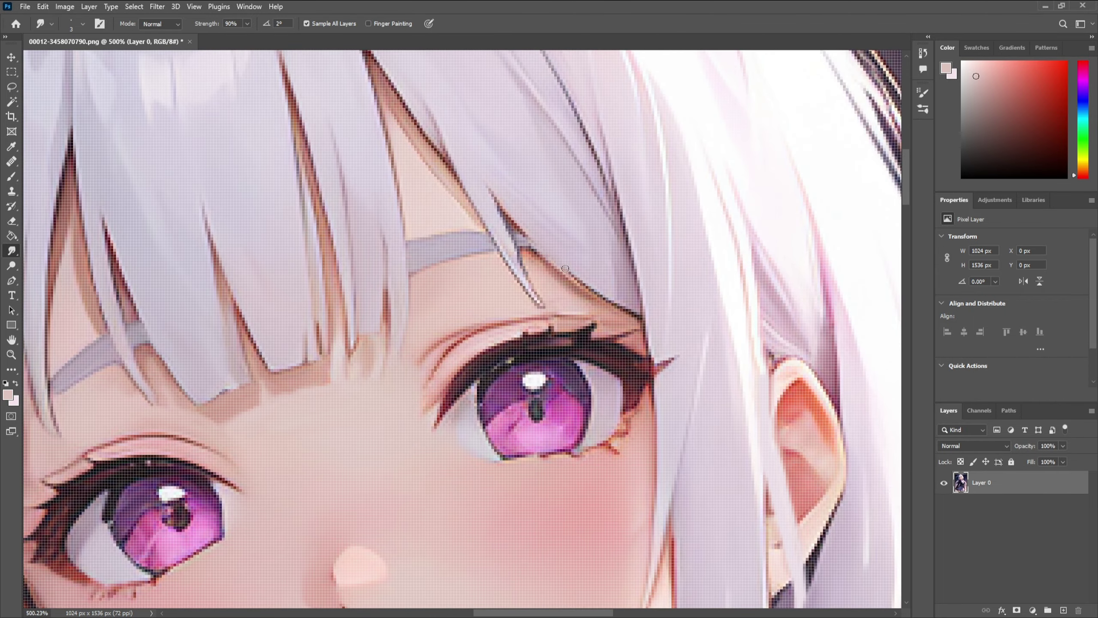
# Smudge the dark hair edge running from the right-hand eyebrow down towards the outer corner of the eye
pyautogui.scroll(-5, 556, 261)
pyautogui.scroll(6, 634, 314)
pyautogui.press('[')
pyautogui.scroll(-3, 633, 314)
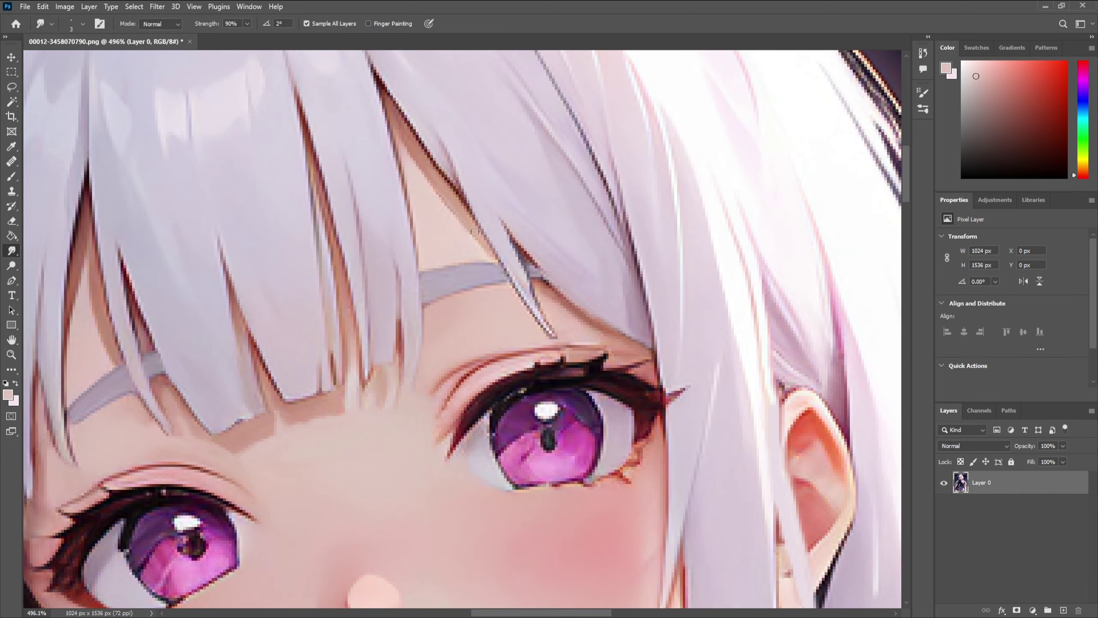
pyautogui.scroll(-5, 472, 227)
pyautogui.scroll(5, 591, 321)
pyautogui.scroll(-2, 592, 321)
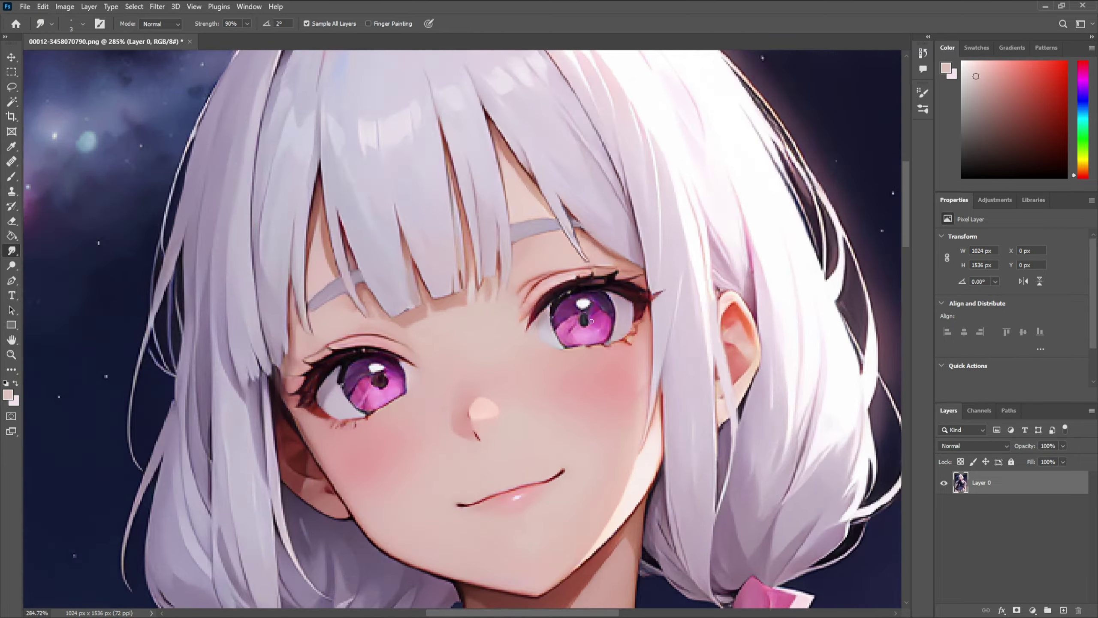
# Retouch the pupil of the right-hand eye with the Brush using dark colours sampled from the eye
pyautogui.scroll(4, 592, 320)
pyautogui.press('b')
pyautogui.keyDown('alt'); pyautogui.click(585, 322); pyautogui.keyUp('alt')
pyautogui.scroll(-6, 585, 322)
pyautogui.keyDown('alt'); pyautogui.click(594, 321); pyautogui.keyUp('alt')
pyautogui.scroll(4, 595, 321)
pyautogui.scroll(-2, 610, 343)
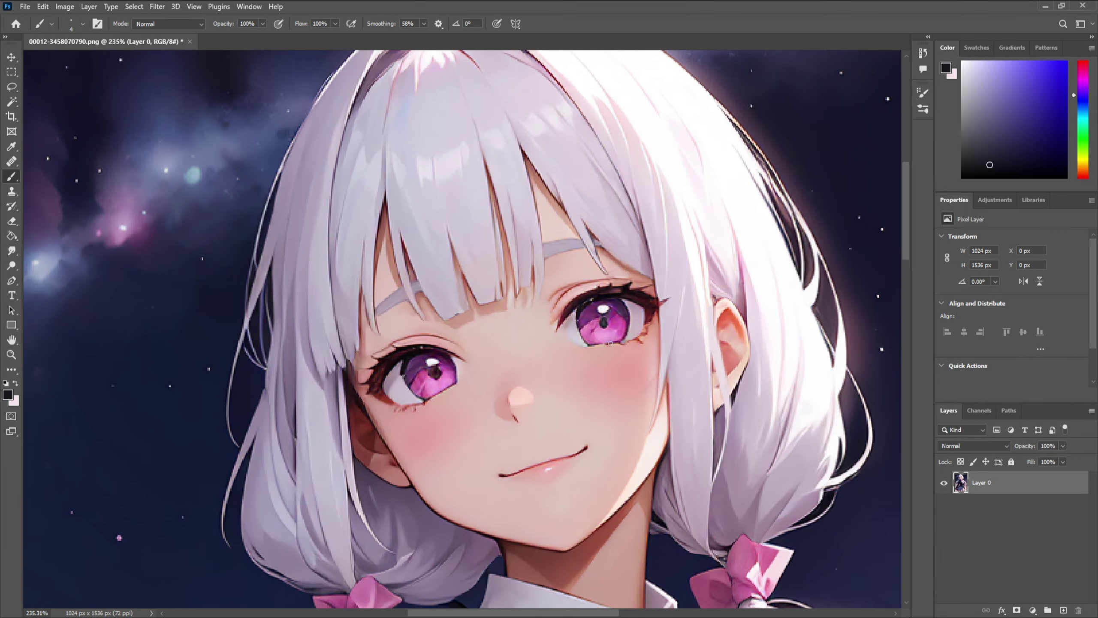
# Retouch the dark pupil of the left-hand eye with the Brush using a dark colour sampled from it
pyautogui.scroll(5, 610, 343)
pyautogui.press('[')
pyautogui.press('[')
pyautogui.press('[')
pyautogui.scroll(-5, 612, 333)
pyautogui.press('r')
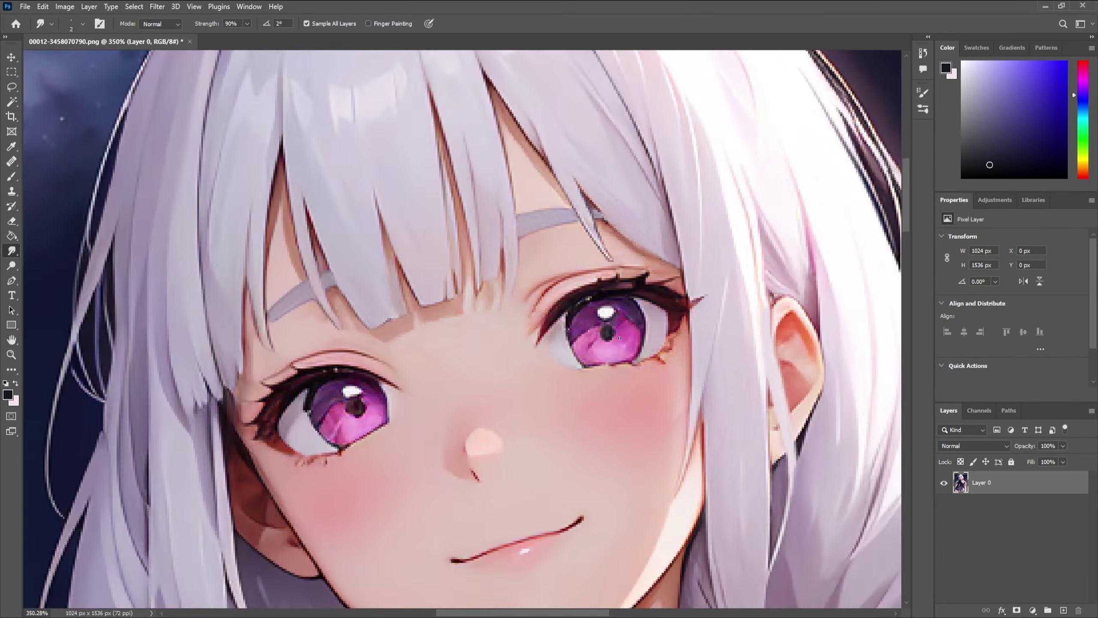
pyautogui.scroll(6, 341, 403)
pyautogui.press('b')
pyautogui.scroll(-3, 342, 404)
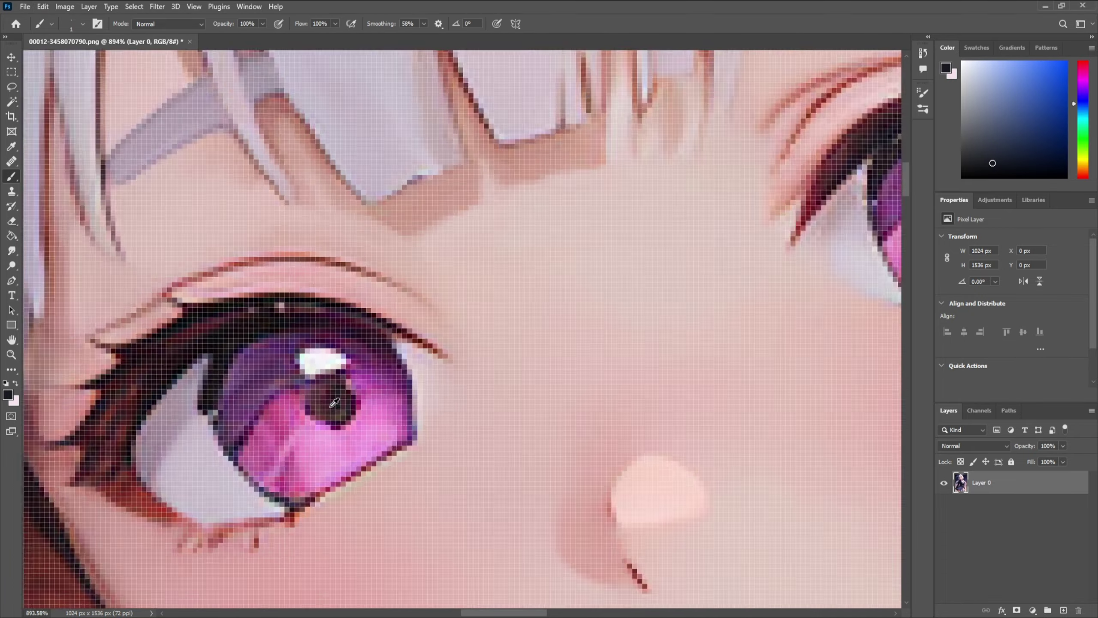
pyautogui.scroll(3, 378, 367)
pyautogui.scroll(-6, 379, 368)
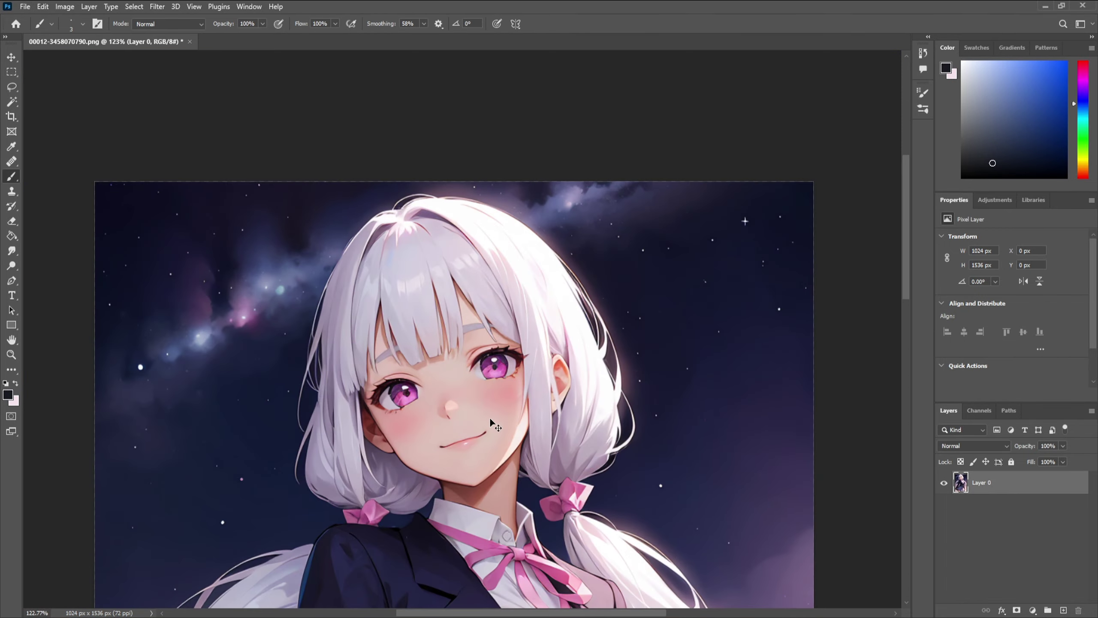
# Touch up the iris of the left-hand eye with the Brush using dark and purple tones sampled from the eye
pyautogui.scroll(8, 445, 372)
pyautogui.press('[')
pyautogui.press('[')
pyautogui.keyDown('alt'); pyautogui.click(444, 373); pyautogui.keyUp('alt')
pyautogui.scroll(-7, 444, 372)
pyautogui.scroll(3, 363, 417)
pyautogui.keyDown('alt'); pyautogui.click(363, 417); pyautogui.keyUp('alt')
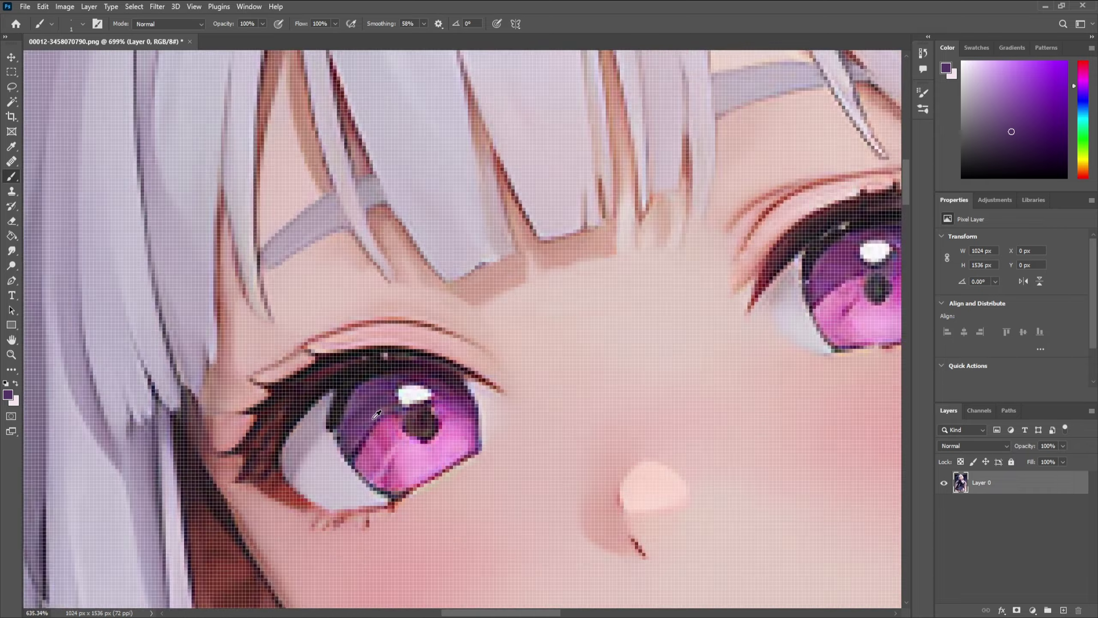
pyautogui.scroll(-4, 375, 411)
pyautogui.scroll(8, 375, 401)
pyautogui.keyDown('alt'); pyautogui.click(376, 400); pyautogui.keyUp('alt')
pyautogui.scroll(-7, 375, 401)
# Retouch the white of the right-hand eye beside the iris with the Brush using pale lilac and neighbouring colours sampled there
pyautogui.scroll(6, 476, 363)
pyautogui.keyDown('alt'); pyautogui.click(567, 378); pyautogui.keyUp('alt')
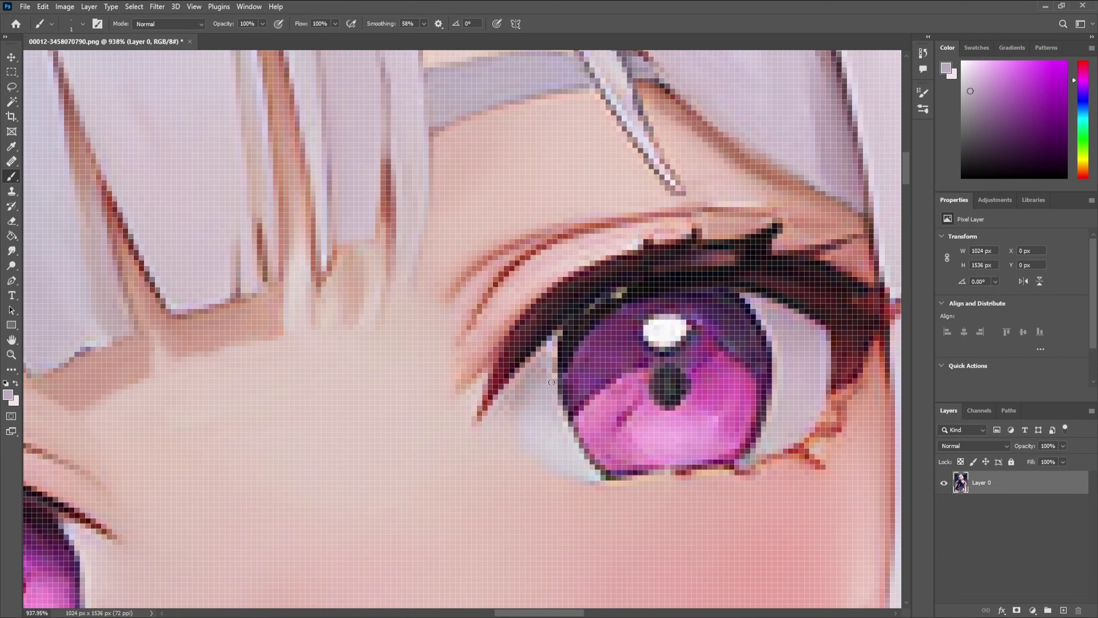
pyautogui.scroll(-5, 567, 378)
pyautogui.scroll(5, 580, 359)
pyautogui.keyDown('alt'); pyautogui.click(586, 360); pyautogui.keyUp('alt')
pyautogui.press(']')
pyautogui.press(']')
pyautogui.scroll(-1, 528, 369)
pyautogui.scroll(-4, 528, 368)
pyautogui.scroll(5, 546, 347)
pyautogui.keyDown('alt'); pyautogui.click(547, 348); pyautogui.keyUp('alt')
pyautogui.scroll(-5, 565, 364)
pyautogui.scroll(4, 565, 365)
pyautogui.scroll(-5, 528, 355)
# Paint over flaws in the upper eyelashes of the left-hand eye with a dark red sampled from the lashes
pyautogui.scroll(3, 293, 396)
pyautogui.keyDown('alt'); pyautogui.click(304, 396); pyautogui.keyUp('alt')
pyautogui.scroll(-5, 305, 396)
pyautogui.scroll(6, 348, 383)
pyautogui.keyDown('alt'); pyautogui.click(375, 367); pyautogui.keyUp('alt')
pyautogui.keyDown('alt'); pyautogui.rightClick(376, 366); pyautogui.keyUp('alt')
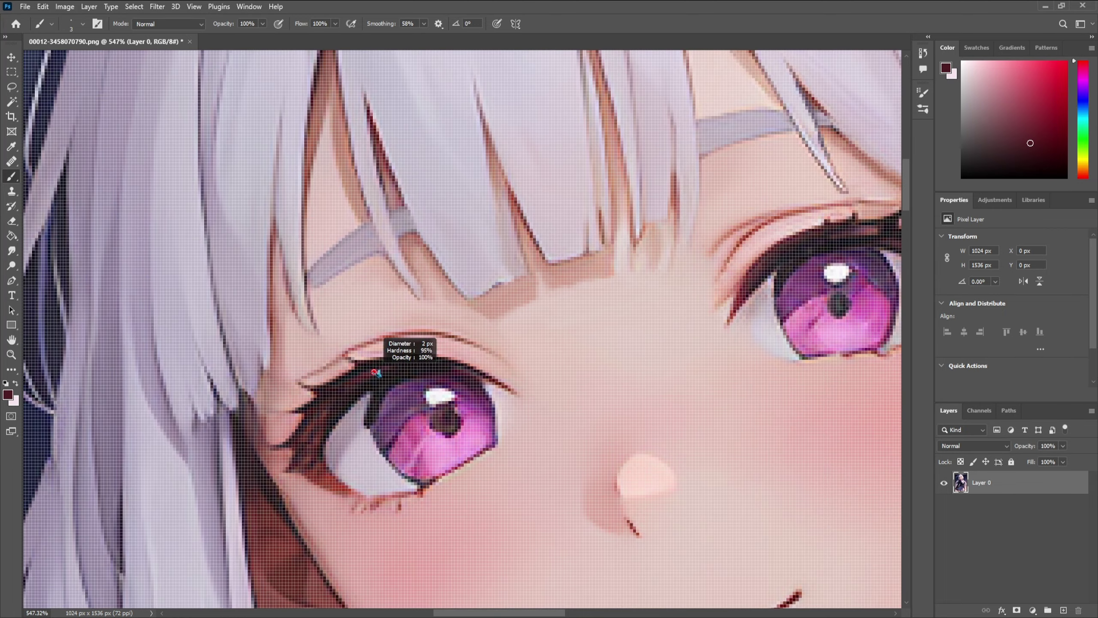
pyautogui.scroll(-3, 376, 368)
pyautogui.scroll(3, 380, 368)
pyautogui.scroll(-7, 453, 333)
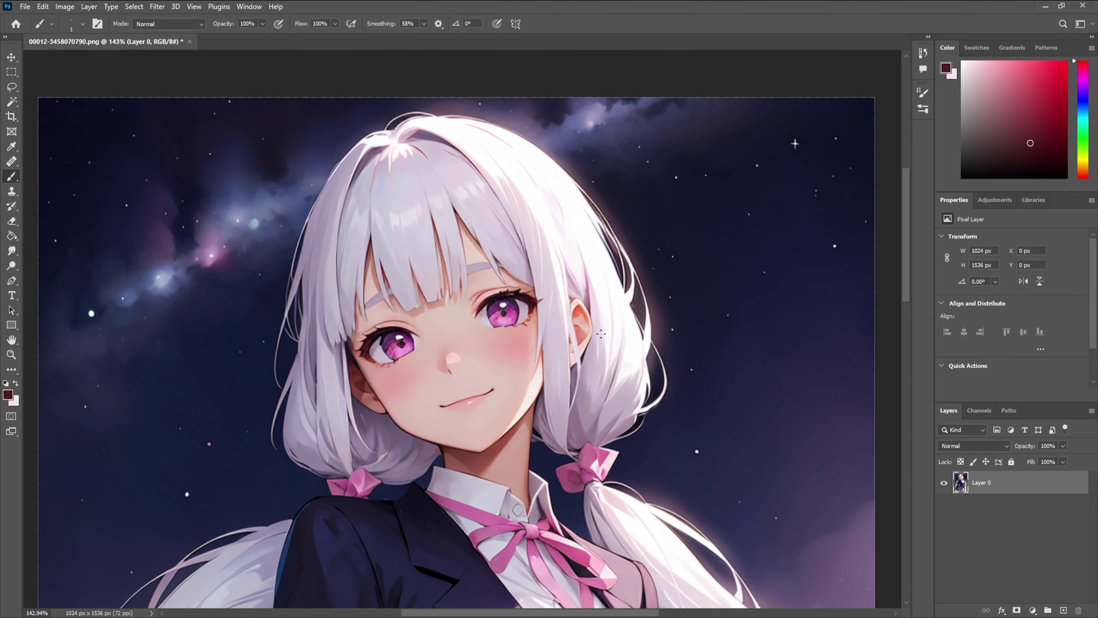
# Smudge the right-hand eyebrow and the hair strand crossing it with a brush of 2 to 3 px
pyautogui.scroll(4, 493, 554)
pyautogui.click(12, 251)
pyautogui.scroll(-4, 357, 367)
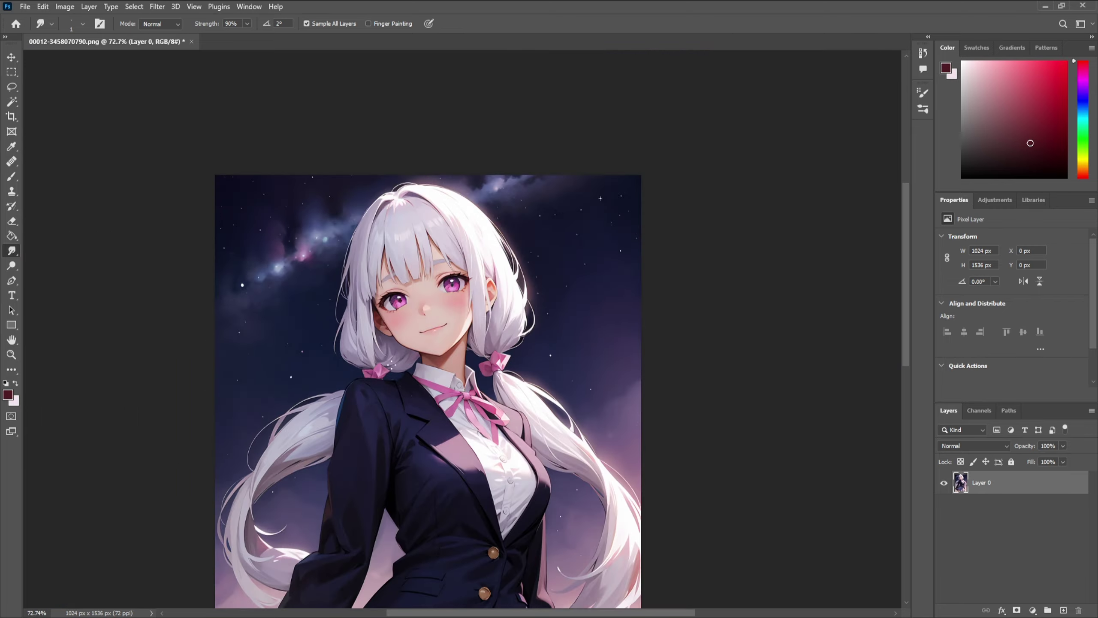
pyautogui.scroll(5, 473, 272)
pyautogui.press(']')
pyautogui.press(']')
pyautogui.scroll(-2, 473, 272)
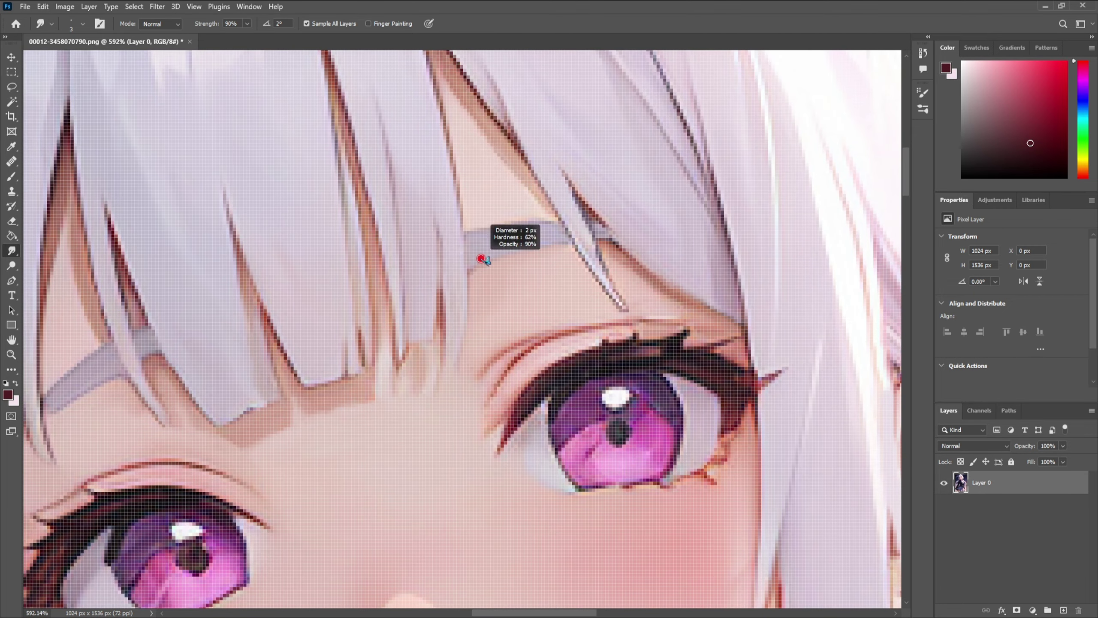
pyautogui.scroll(-2, 480, 268)
pyautogui.scroll(2, 485, 274)
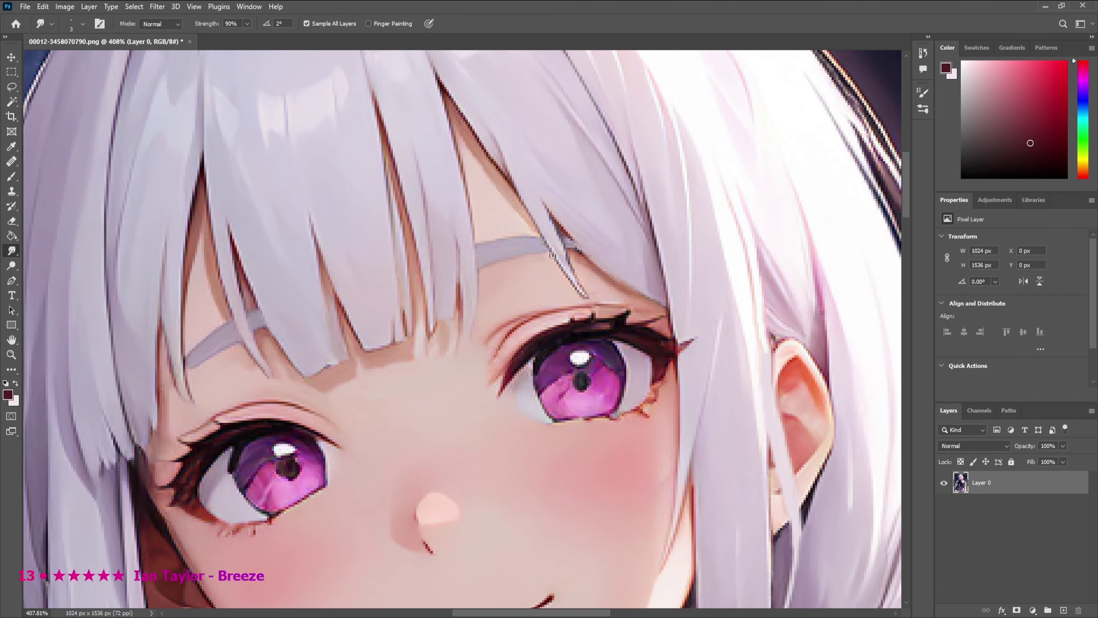
pyautogui.scroll(-3, 519, 234)
# Smudge the edges of the left-hand eyebrow with a 3 px brush
pyautogui.scroll(3, 358, 311)
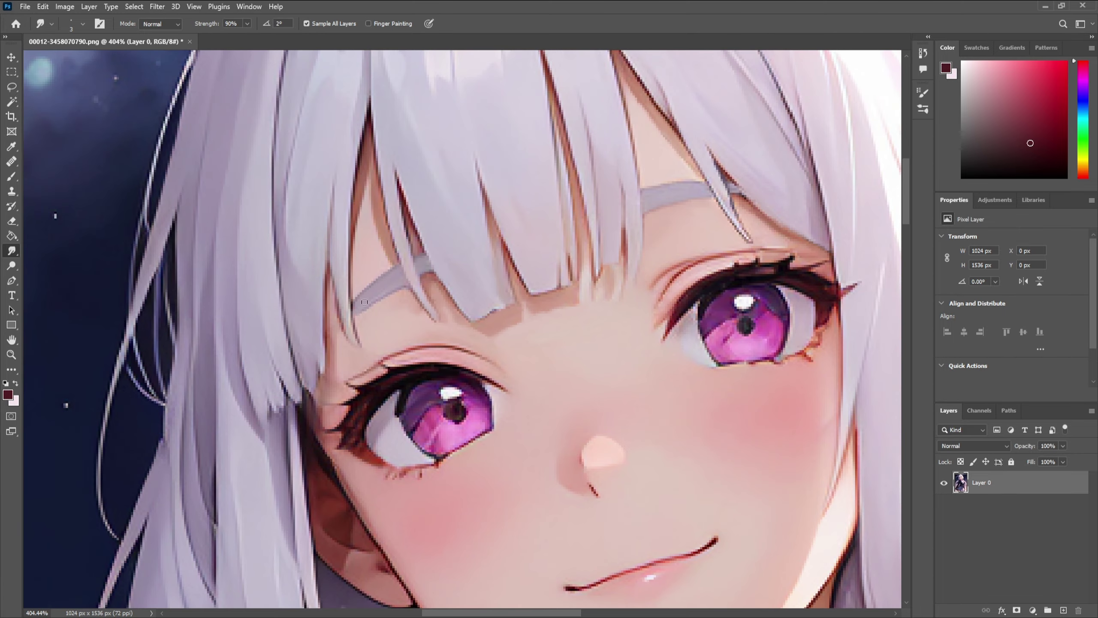
pyautogui.scroll(-3, 365, 301)
pyautogui.scroll(4, 410, 279)
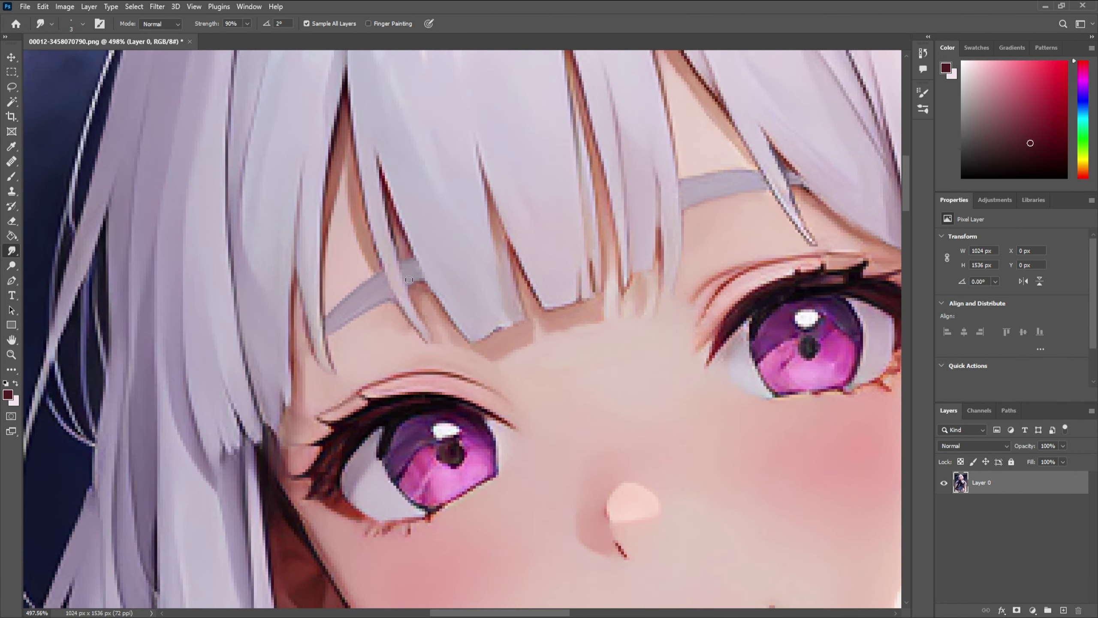
pyautogui.scroll(-6, 411, 278)
# Smudge the jacket cuff edge and the shadow on the left-hand wrist, using brush sizes of 3 to 6 px
pyautogui.scroll(5, 199, 503)
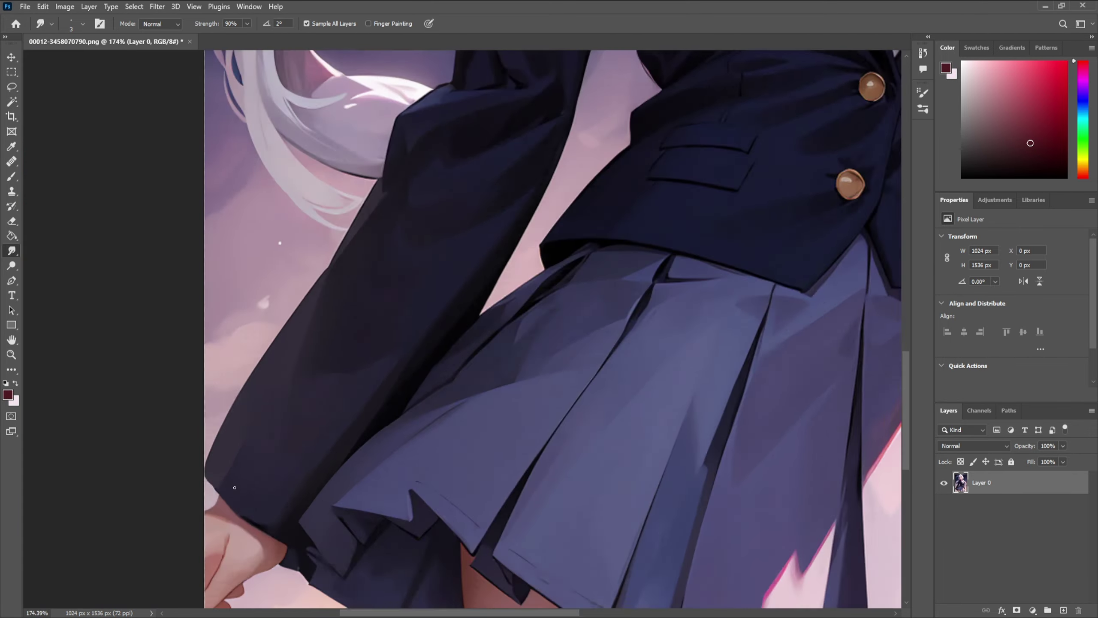
pyautogui.scroll(-5, 198, 503)
pyautogui.scroll(6, 143, 460)
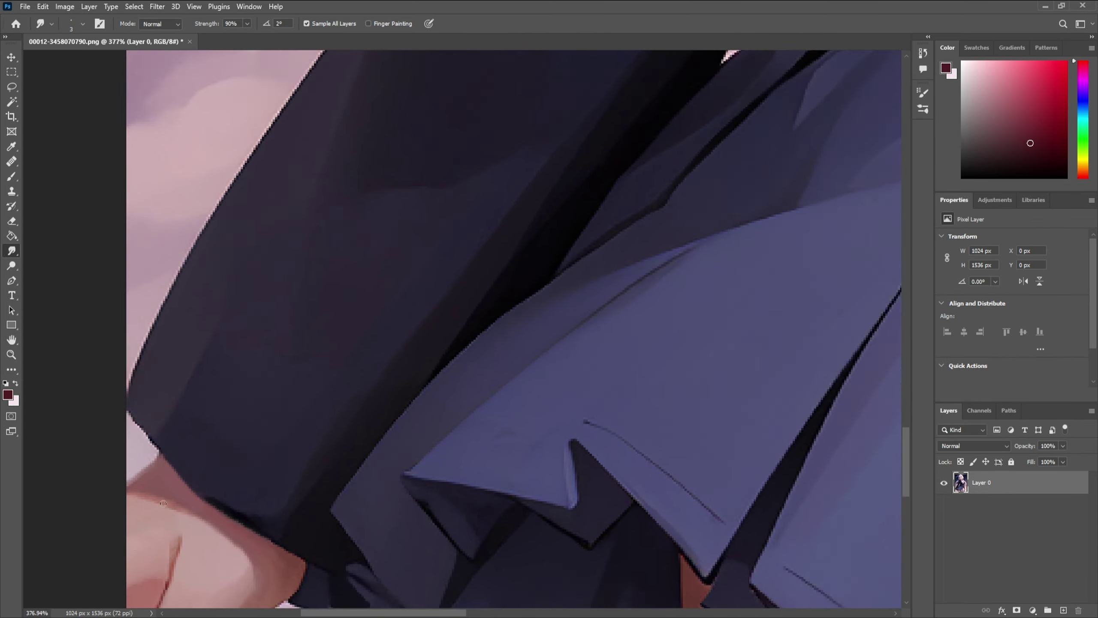
pyautogui.press(']')
pyautogui.press(']')
pyautogui.press(']')
pyautogui.scroll(2, 143, 461)
pyautogui.scroll(-4, 129, 458)
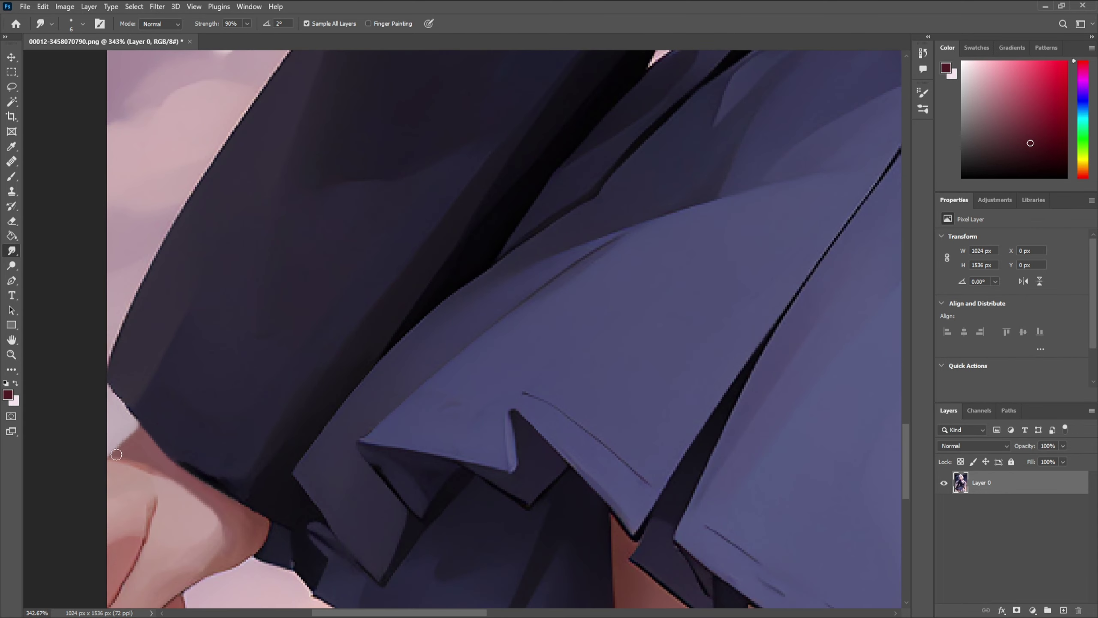
pyautogui.scroll(-8, 117, 440)
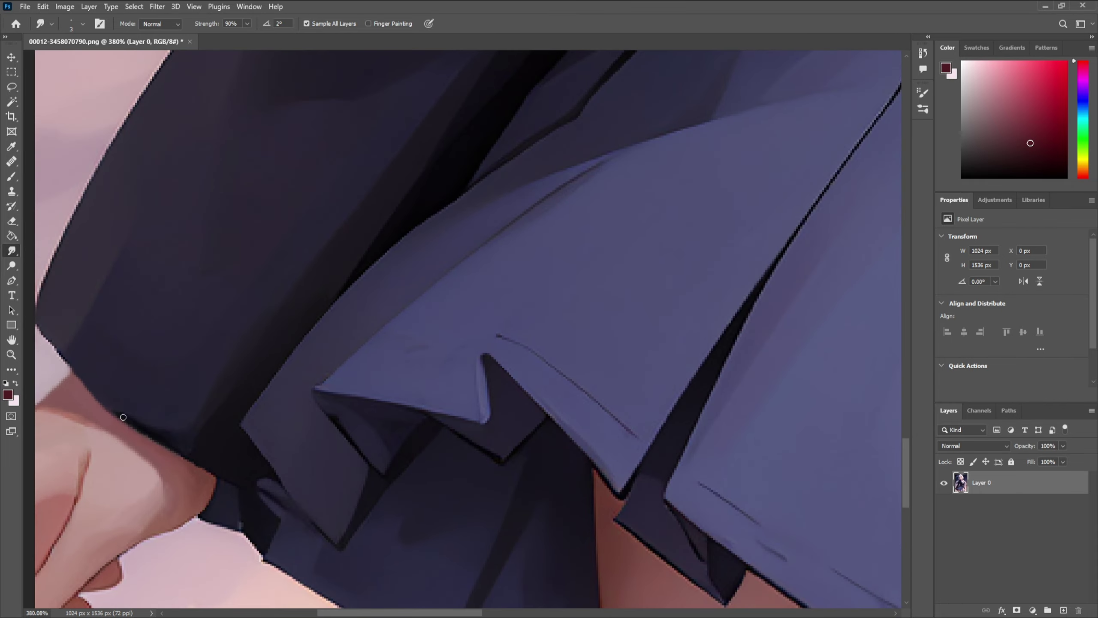
# Smudge the bright hair highlight just above the right-hand pink bow with a 5 px brush
pyautogui.scroll(5, 251, 408)
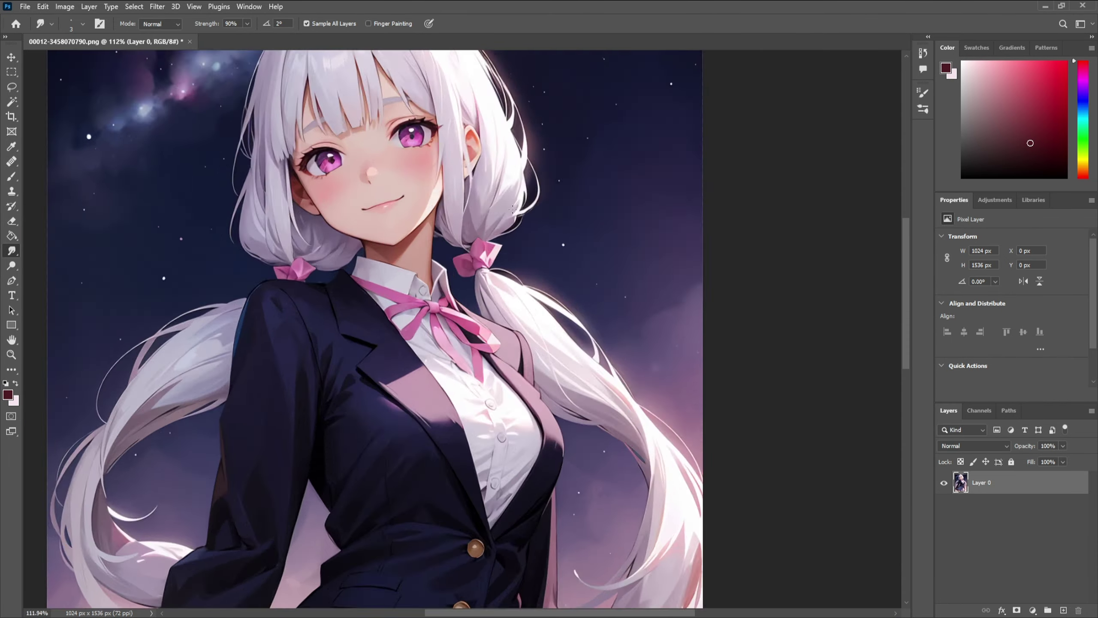
pyautogui.scroll(5, 513, 209)
pyautogui.scroll(10, 528, 273)
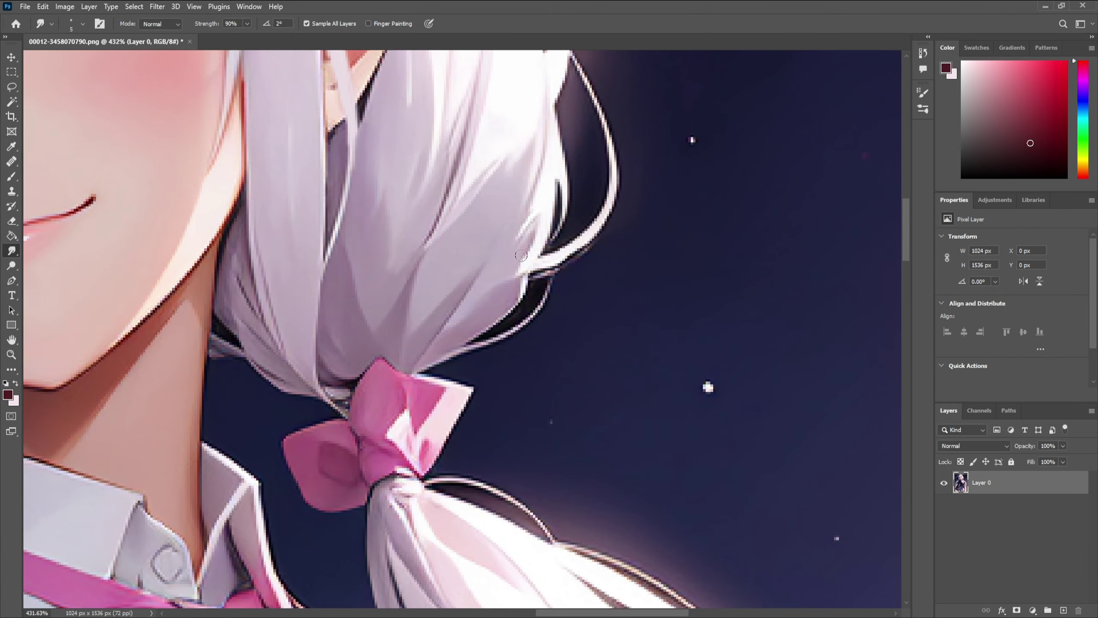
pyautogui.moveTo(519, 261); pyautogui.dragTo(494, 289)
pyautogui.scroll(-7, 530, 274)
pyautogui.scroll(7, 531, 274)
pyautogui.scroll(-10, 518, 314)
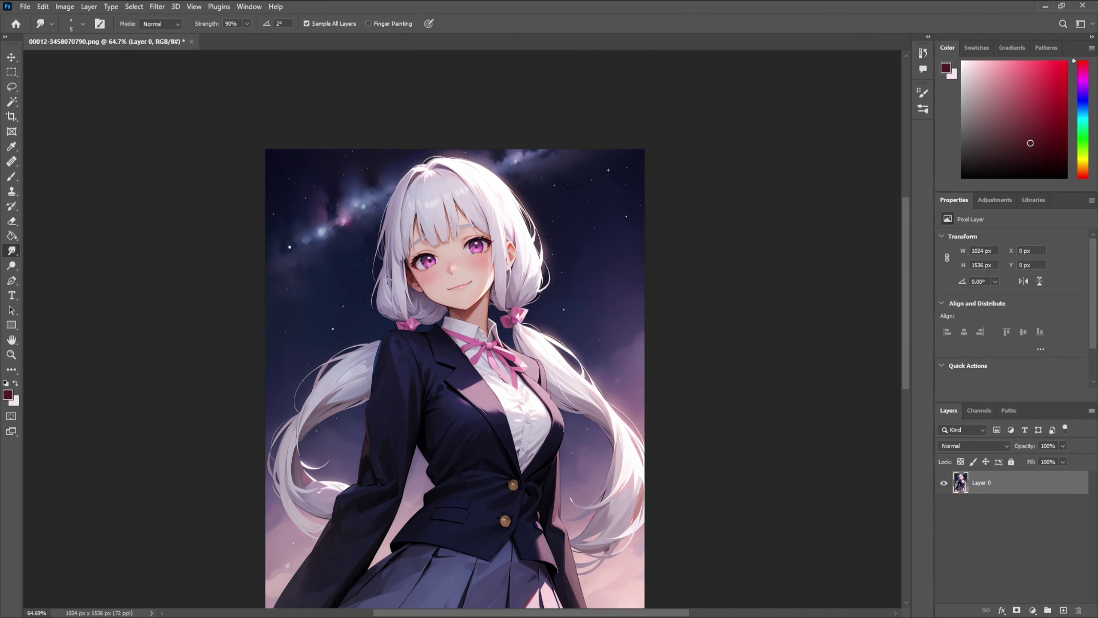
pyautogui.scroll(4, 484, 281)
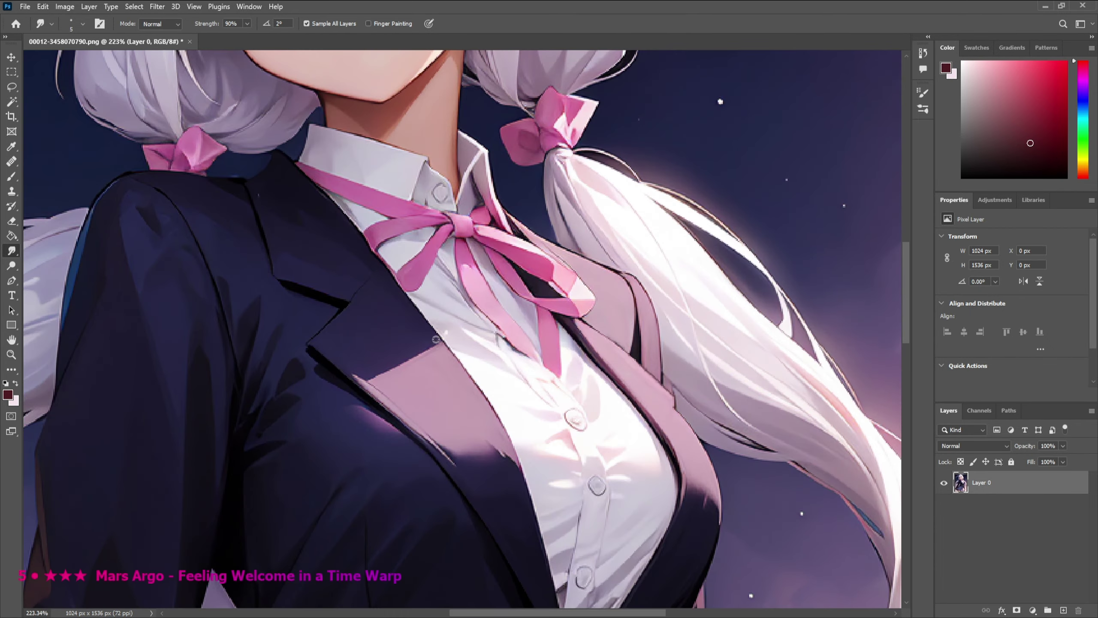
pyautogui.scroll(-3, 144, 152)
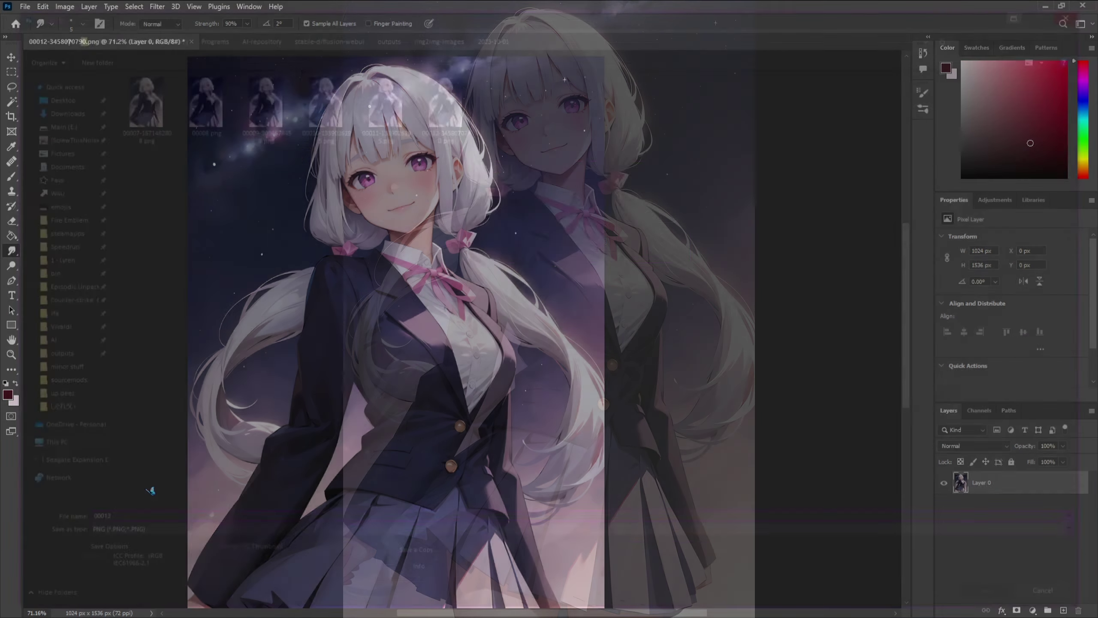